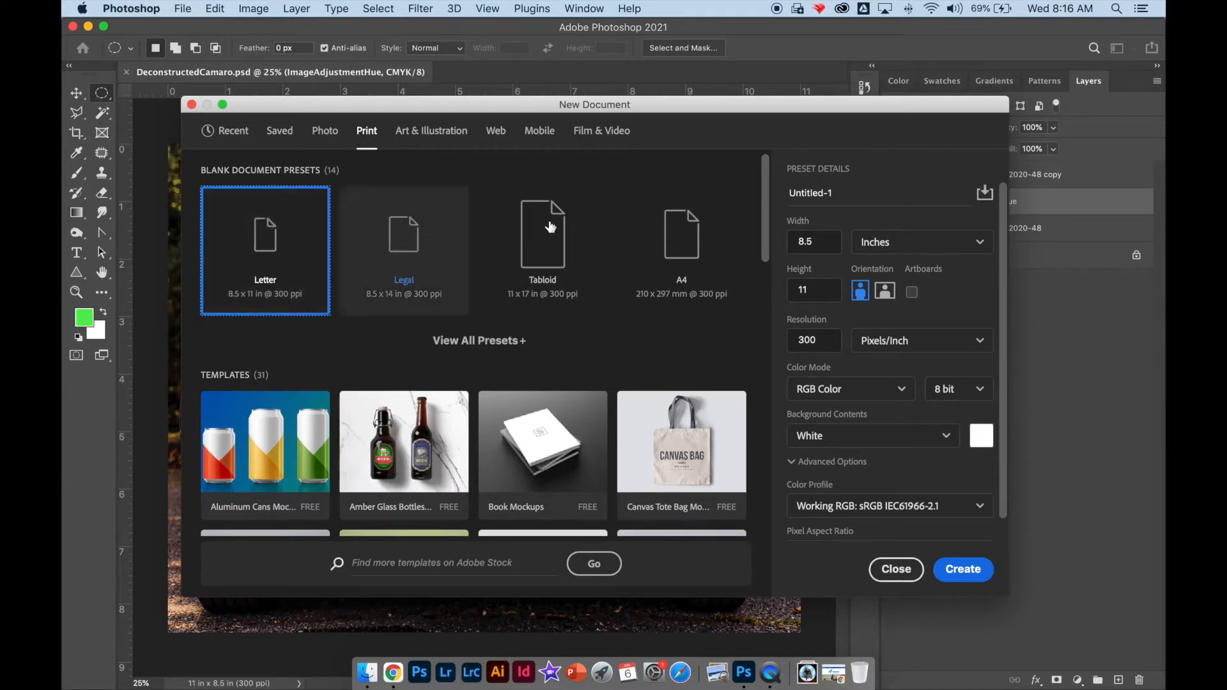
Step: Set the new Letter document to landscape orientation and name it "Camaro Deonstructed"
left_click(884, 293)
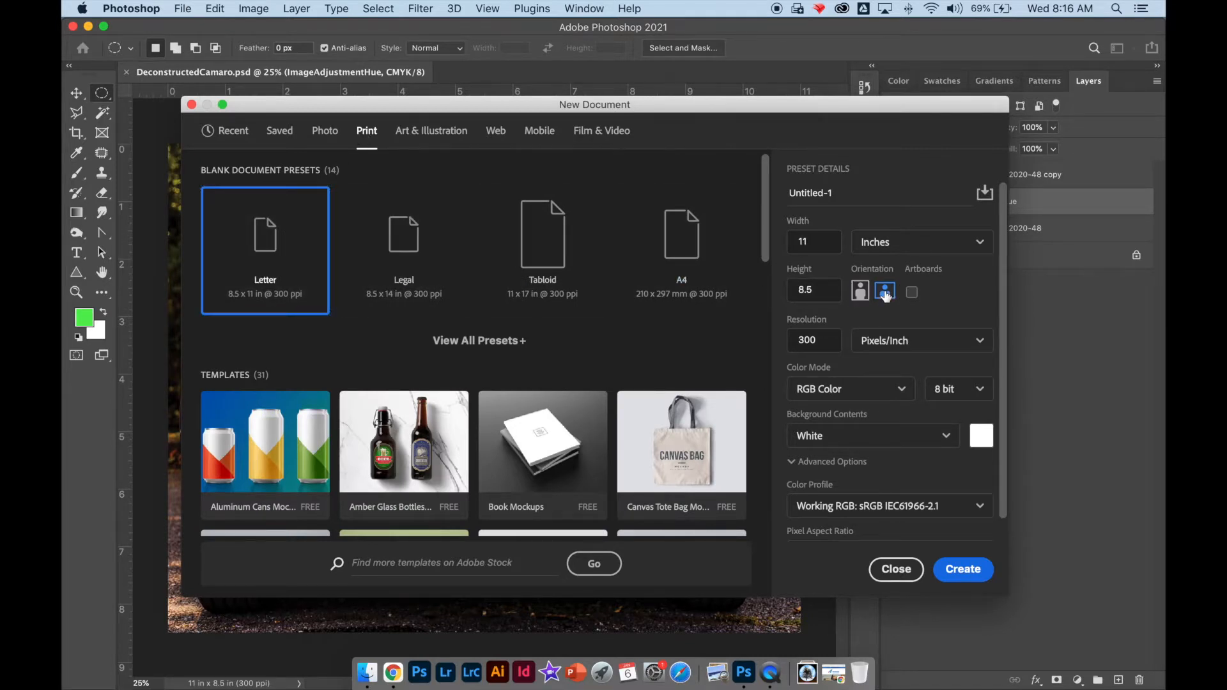
left_click(836, 194)
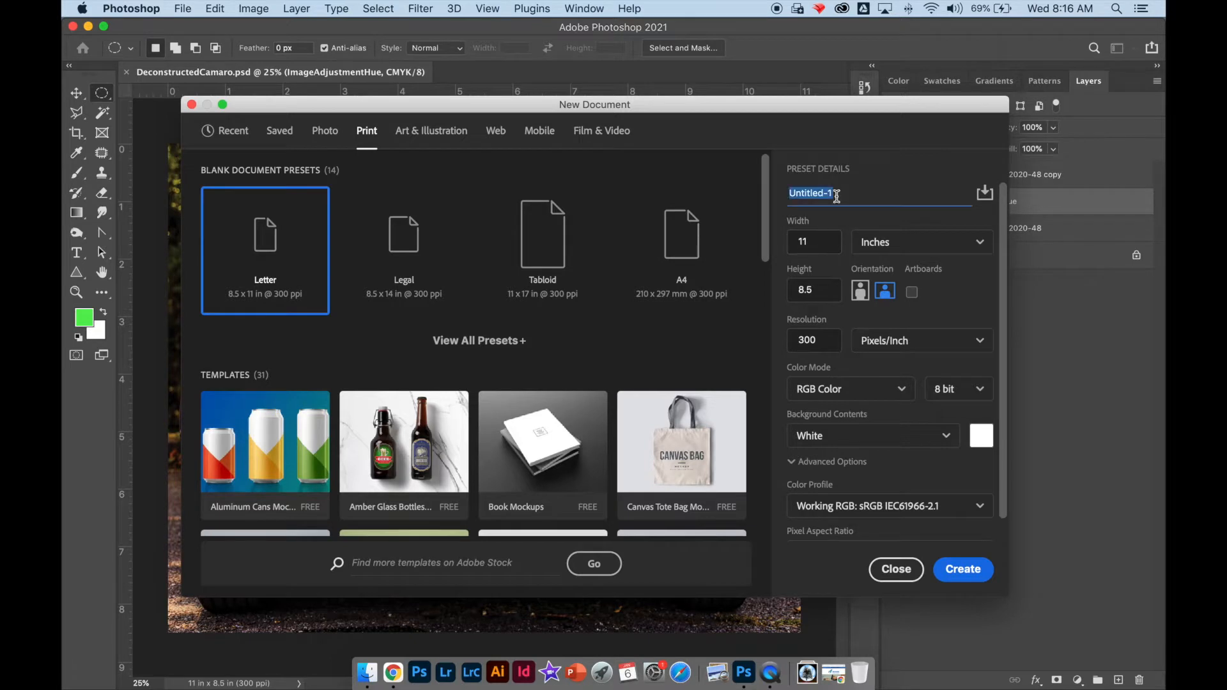
type("c")
key("BackSpace")
key("BackSpace")
type("Camaro Deonstructed")
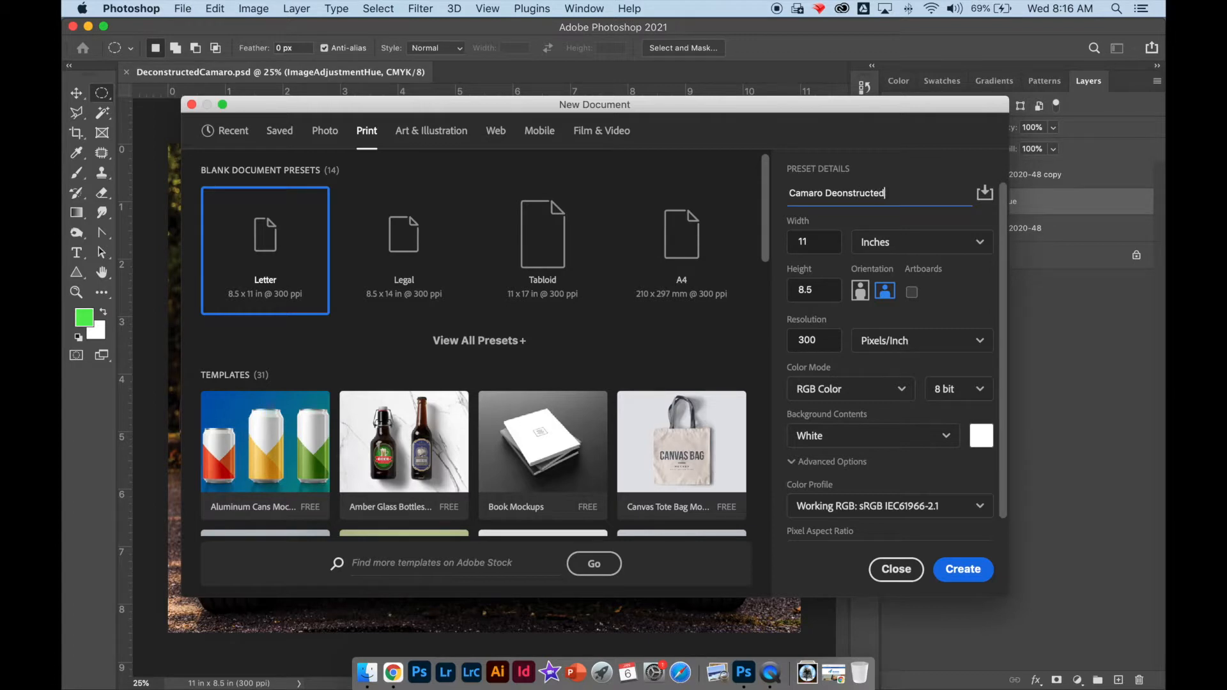
Step: Set the new document's color mode to CMYK Color and create the document
left_click(850, 388)
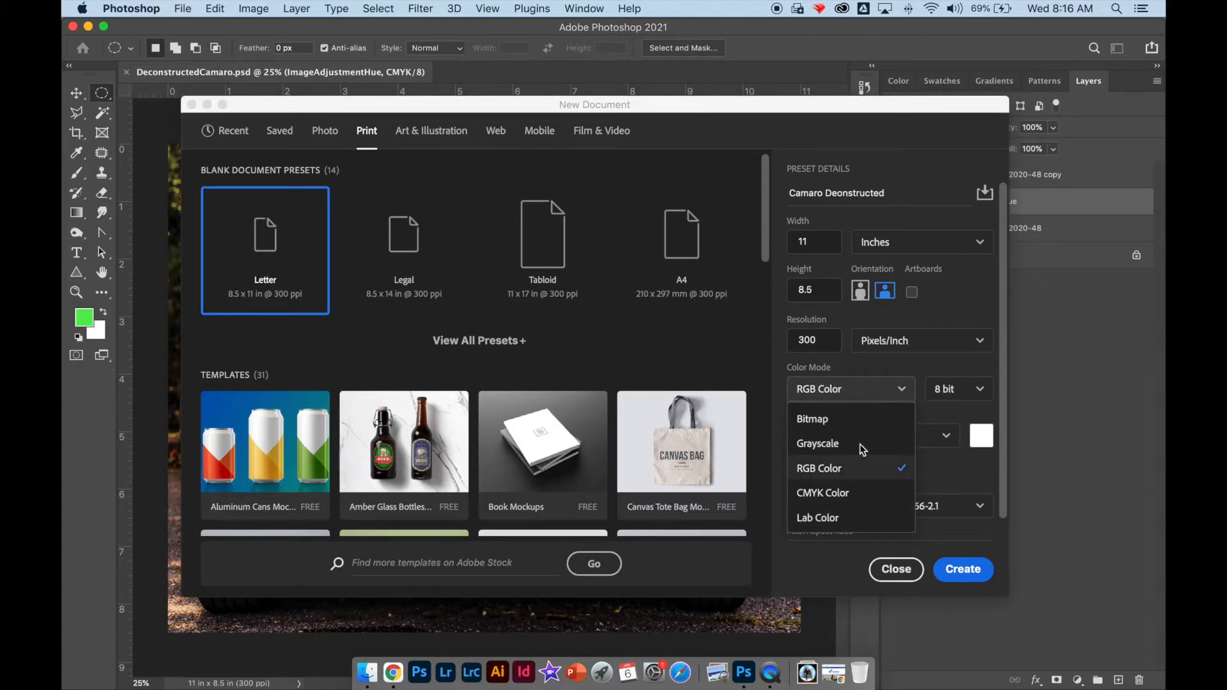
left_click(851, 491)
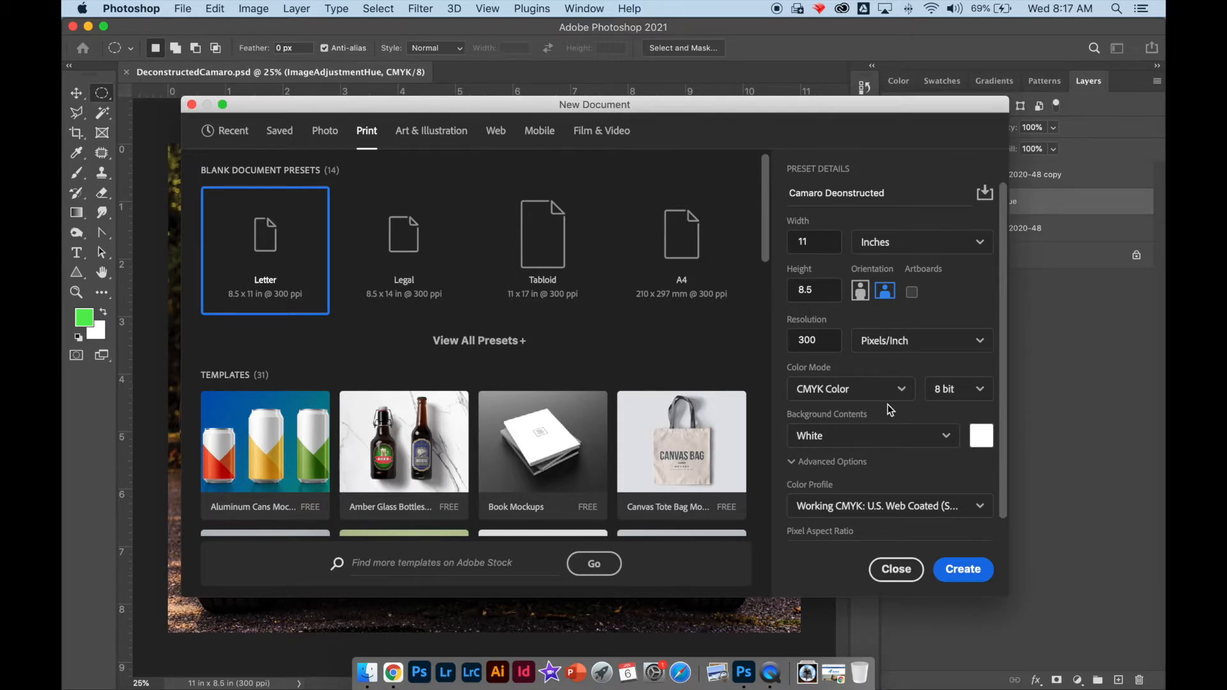
scroll(888, 404, "down", 2)
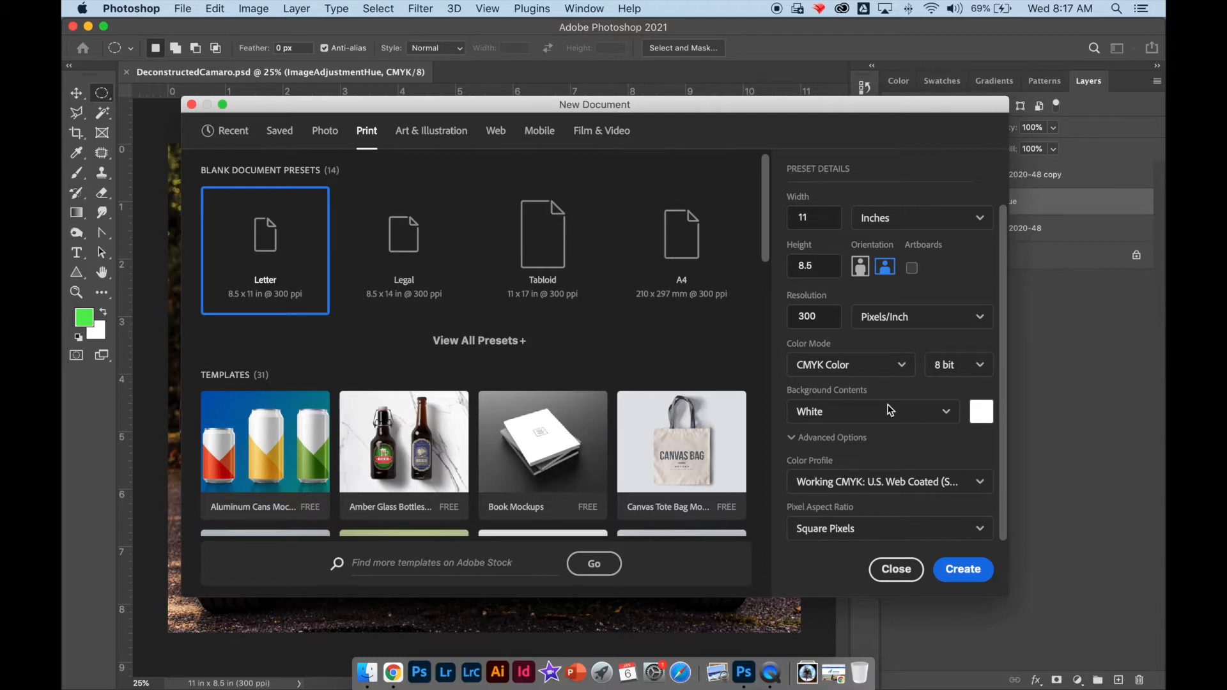
left_click(977, 569)
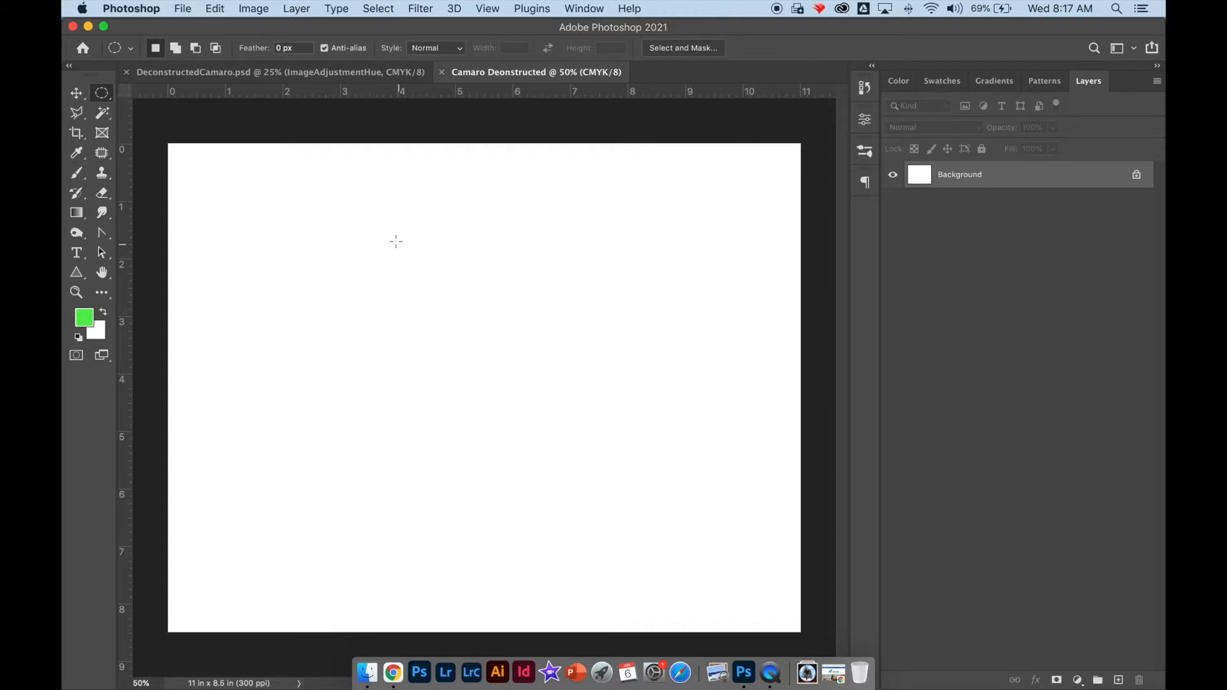
Step: Place the image CamaroCruise09192020-48.jpg from the Desktop as an embedded file in the blank document
left_click(189, 9)
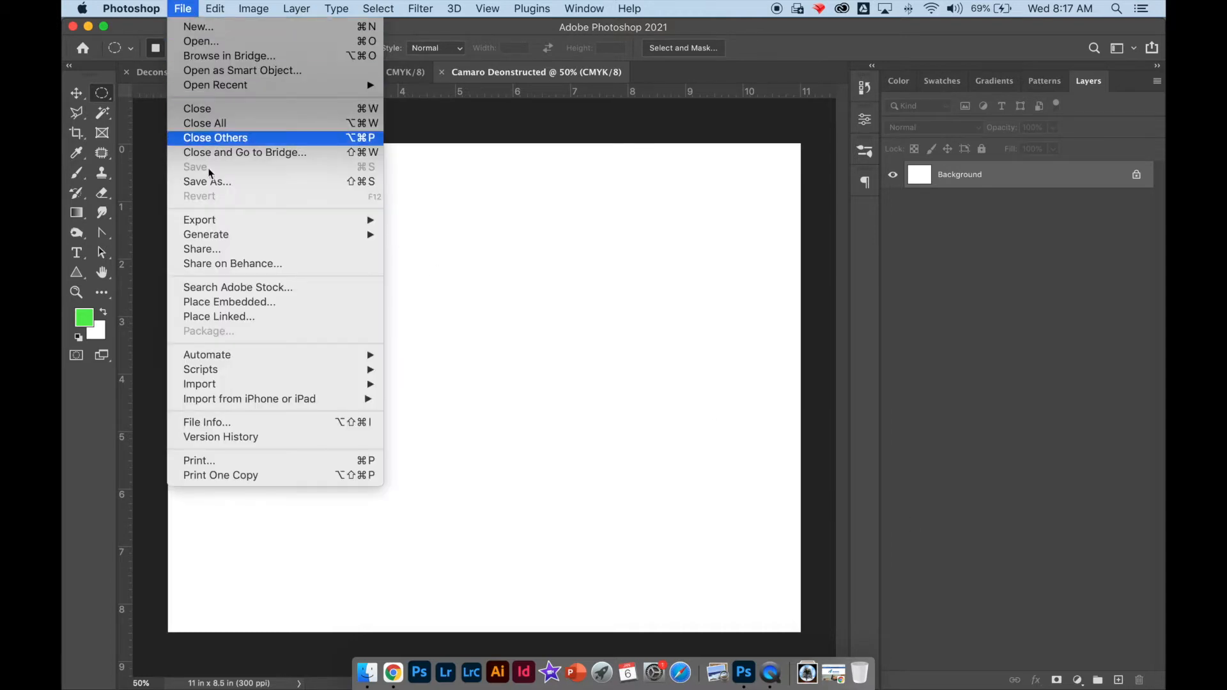
left_click(218, 302)
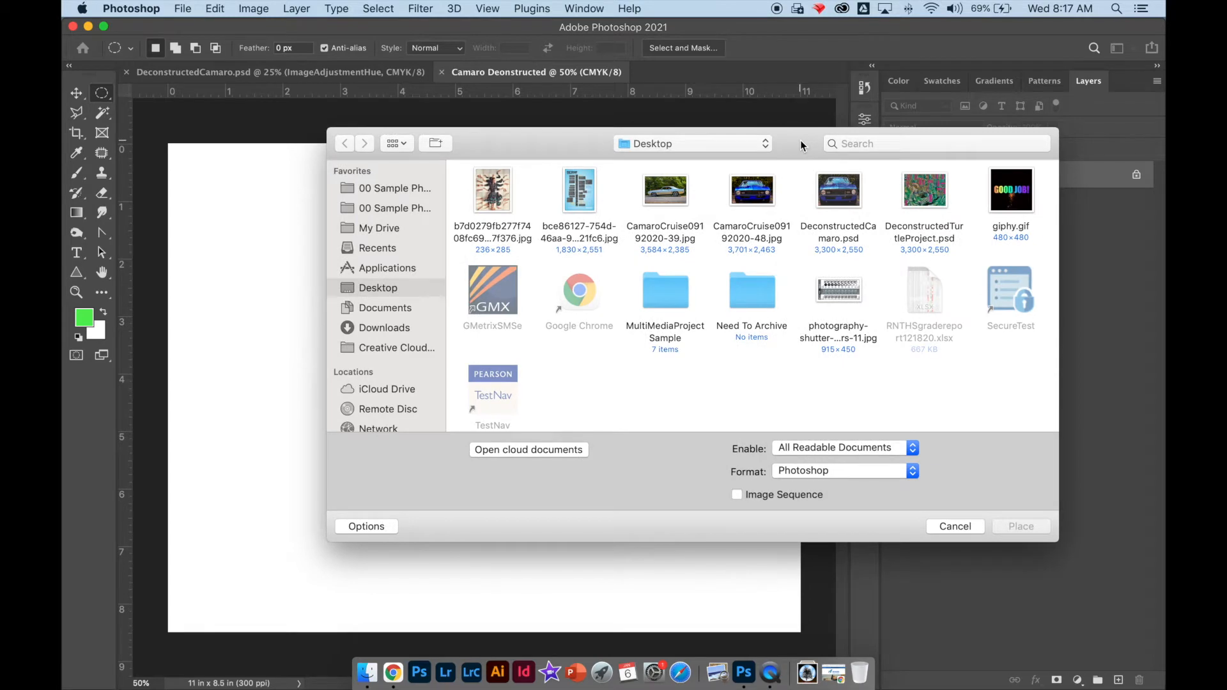
left_click(765, 187)
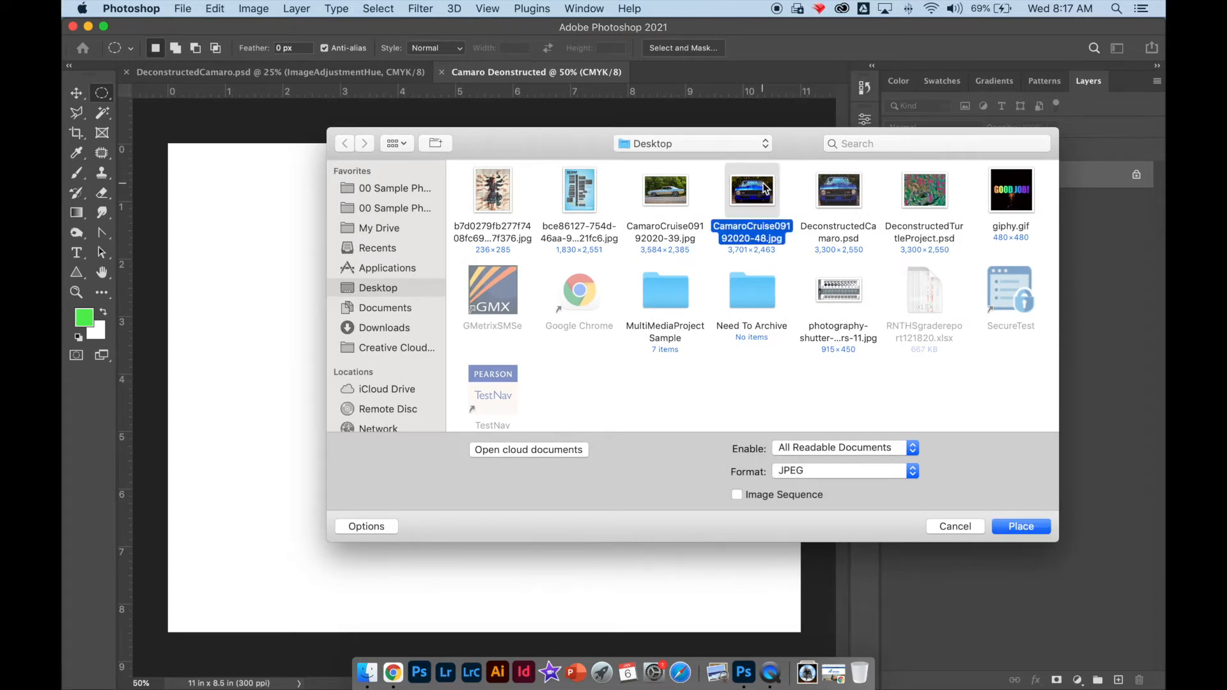
left_click(1022, 525)
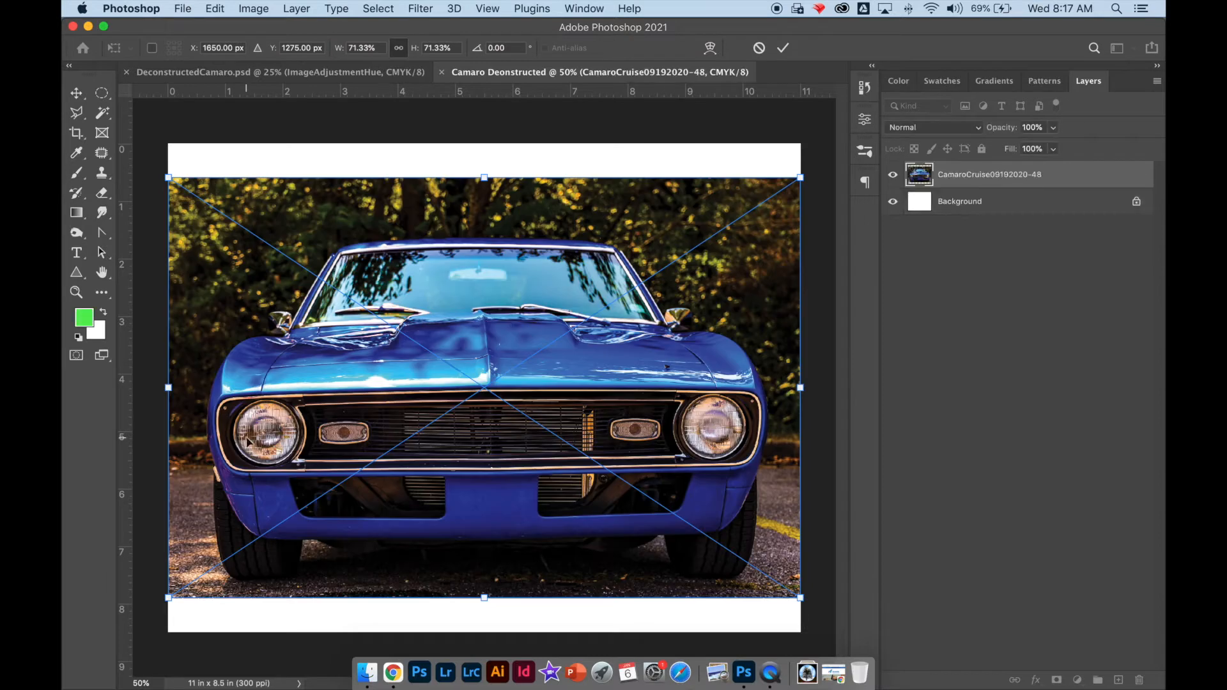
Step: Enlarge the placed car photo past the canvas sides to about 77.5% width and 74.7% height, and commit the placement
left_click_drag(169, 177, 134, 166)
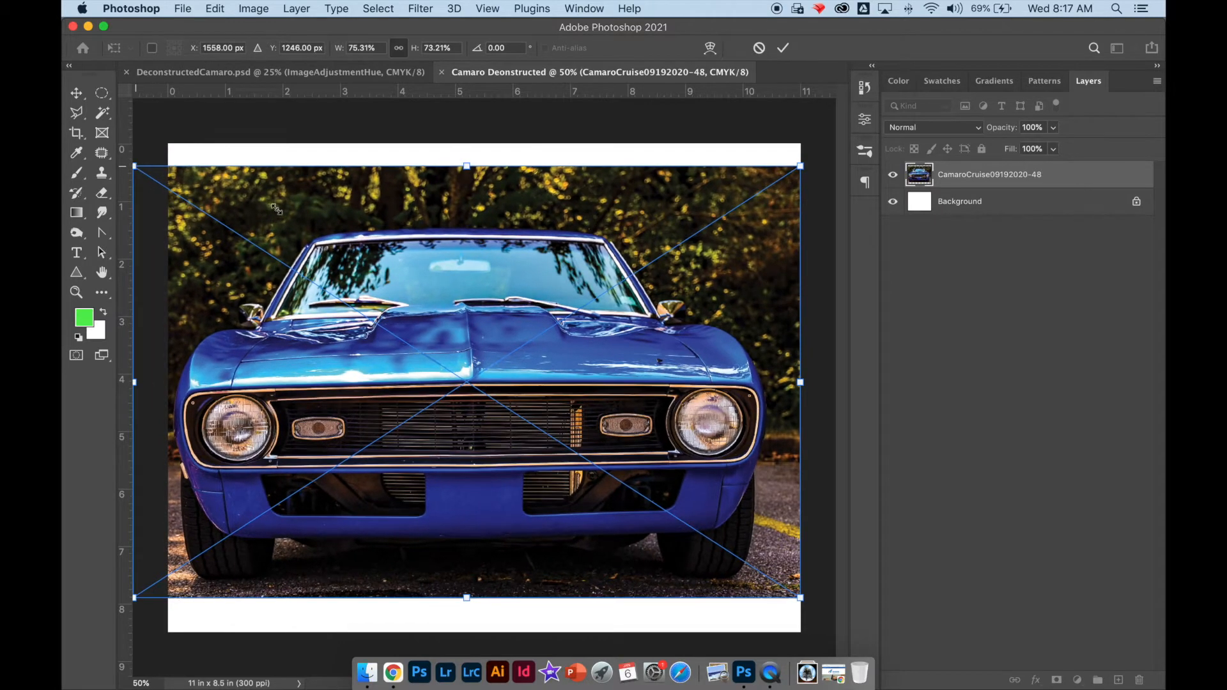
left_click_drag(806, 602, 826, 611)
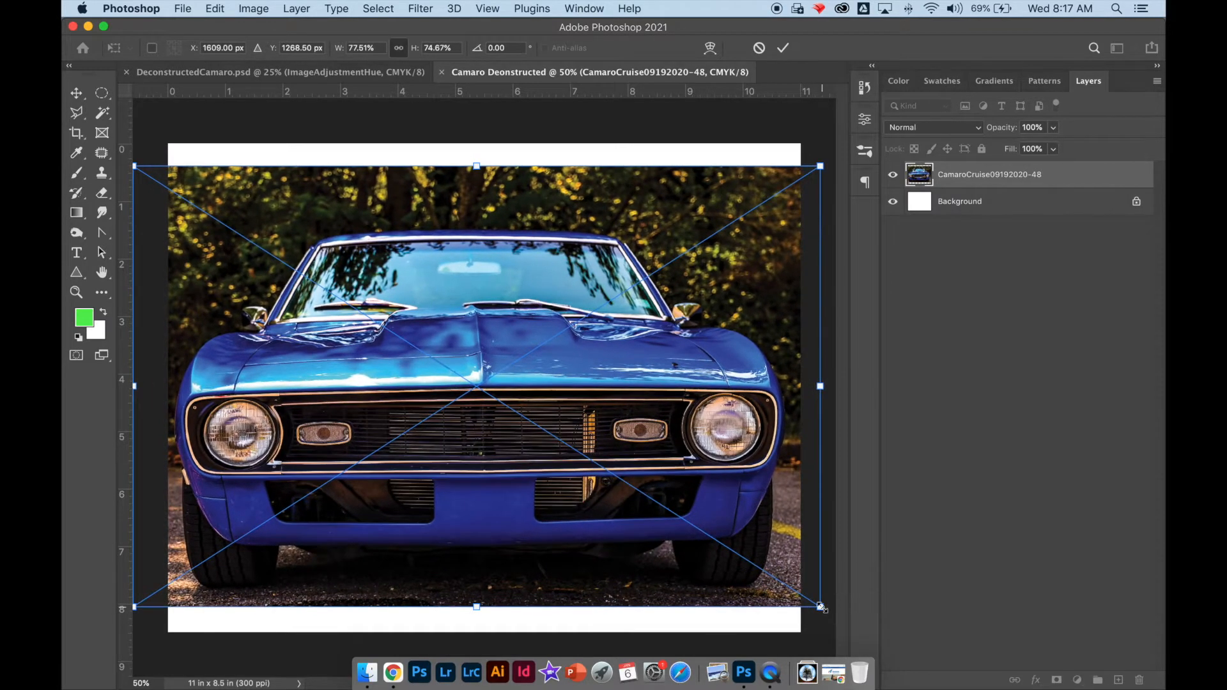
left_click(76, 93)
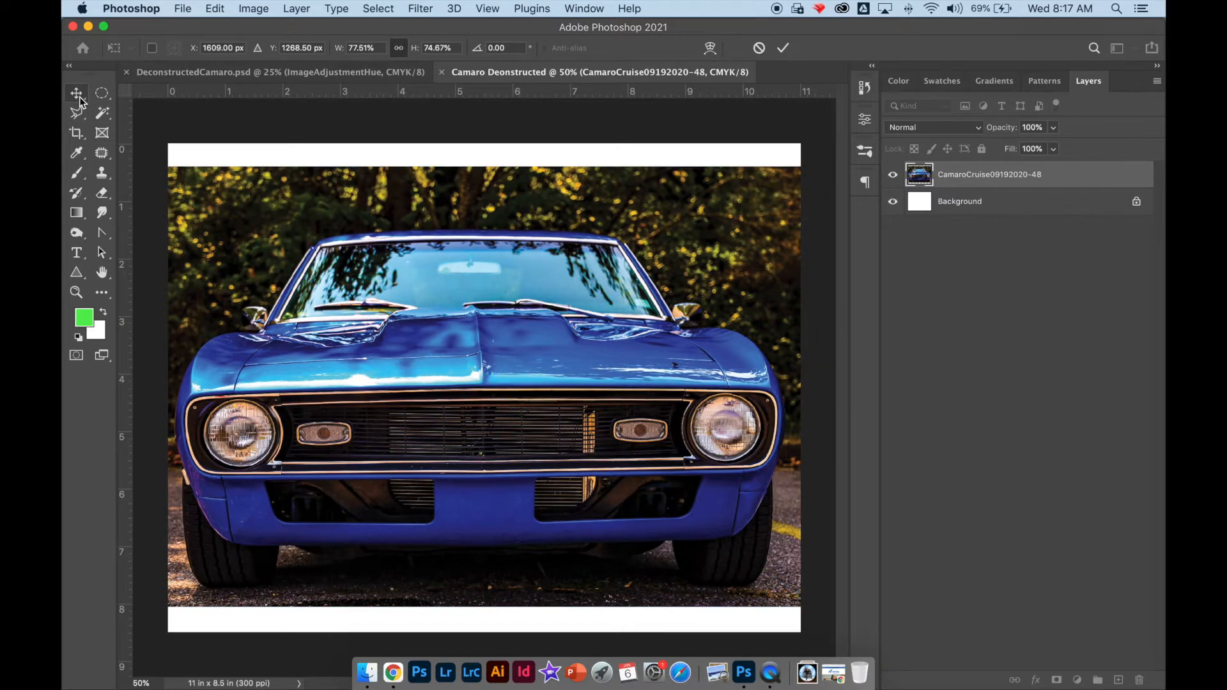
Step: Rasterize the placed car photo layer and rename it "Original"
right_click(1042, 183)
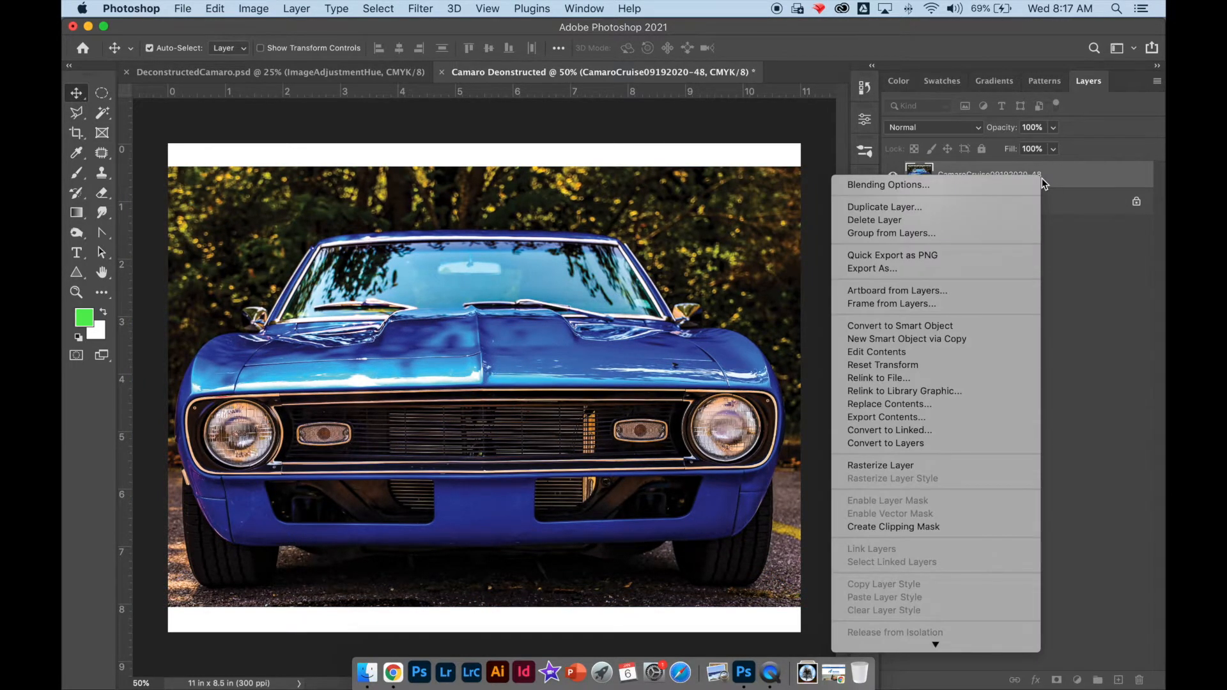
left_click(938, 467)
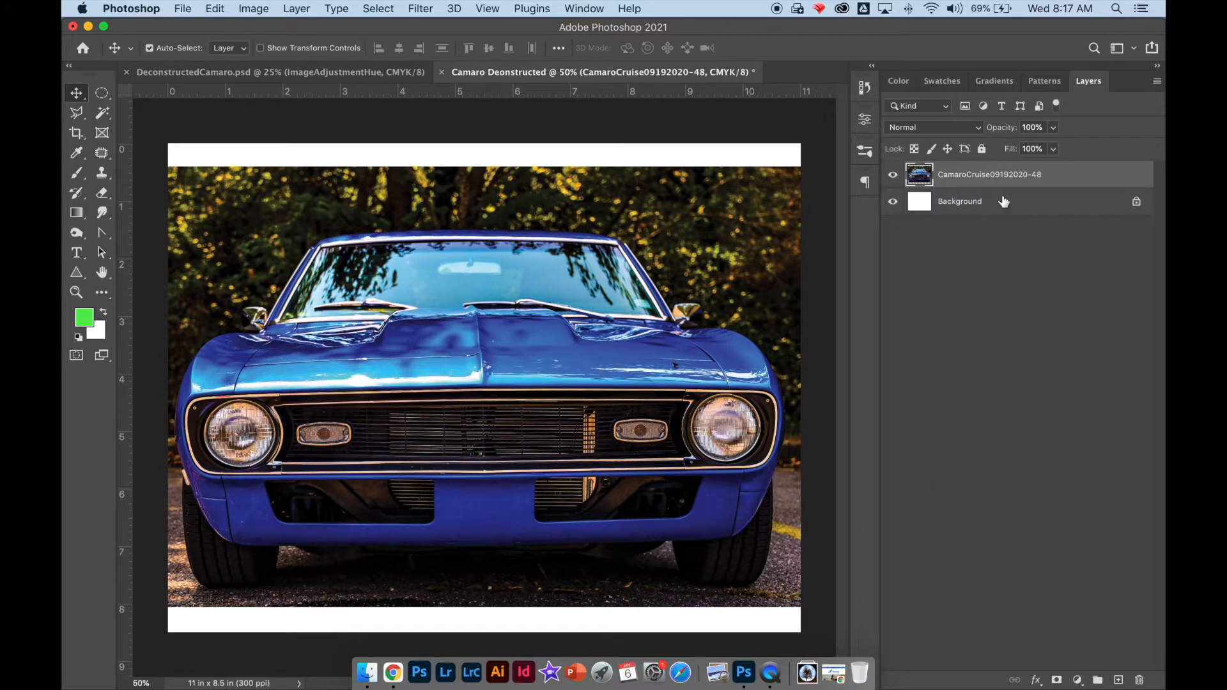
double_click(1001, 174)
type("Criginal")
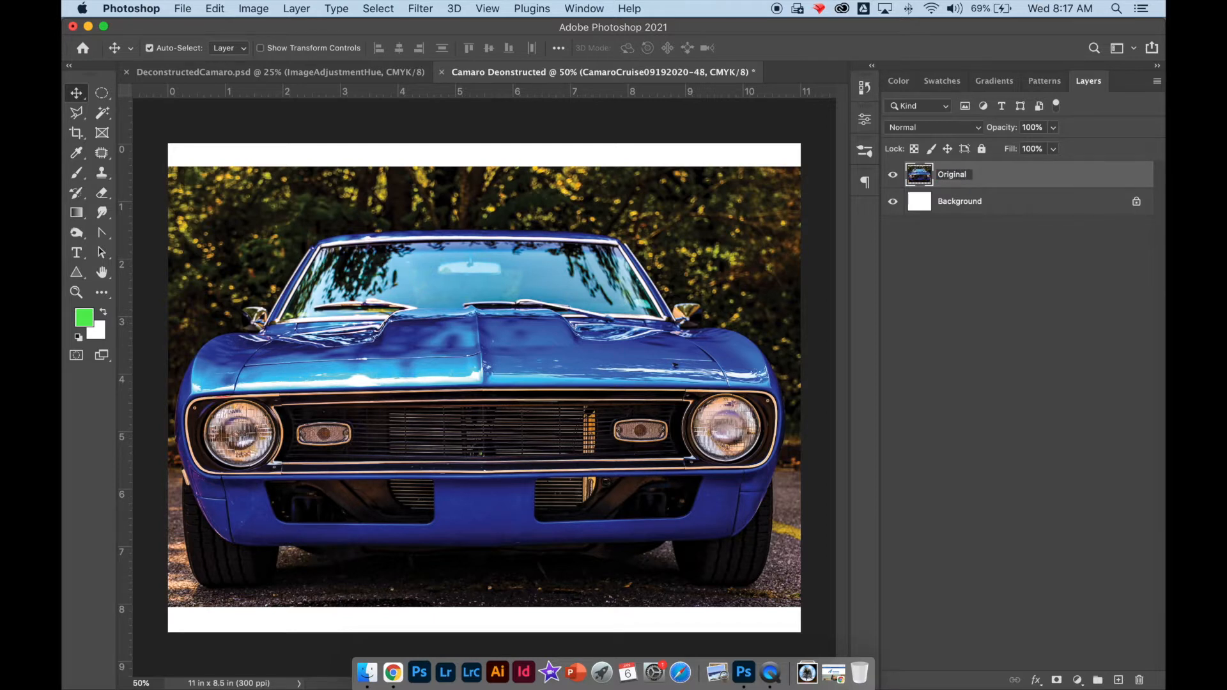
key("Return")
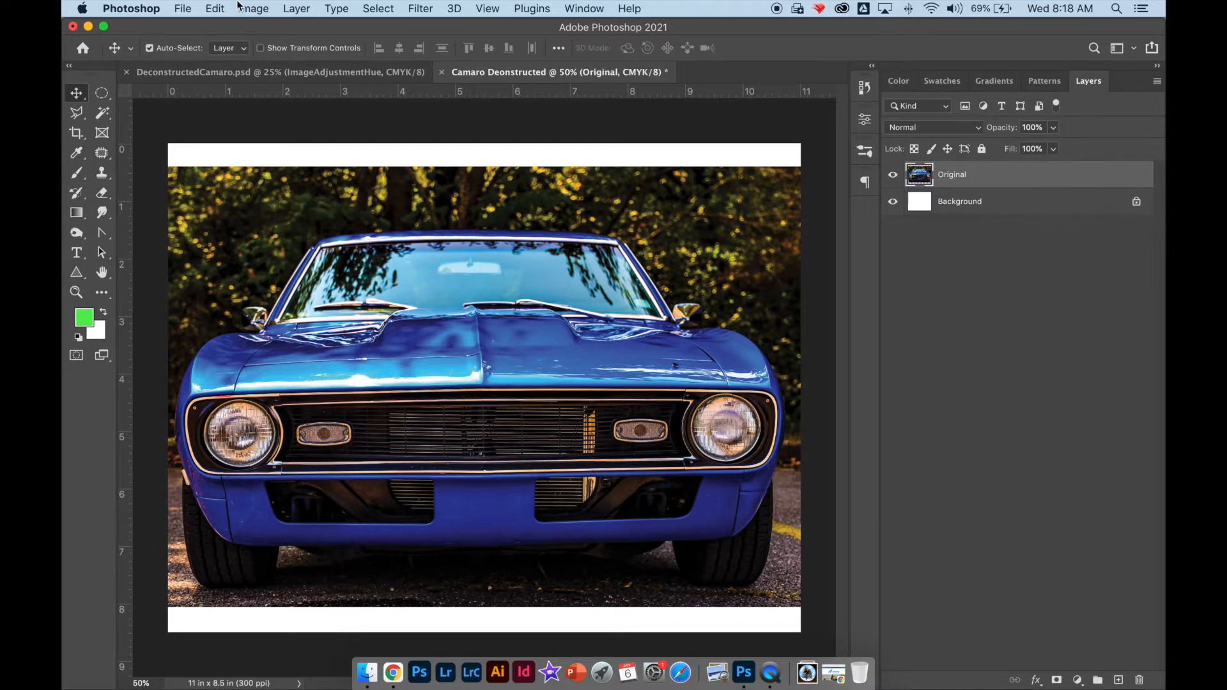
Step: Duplicate the Original layer as "New Color 1"
left_click(295, 9)
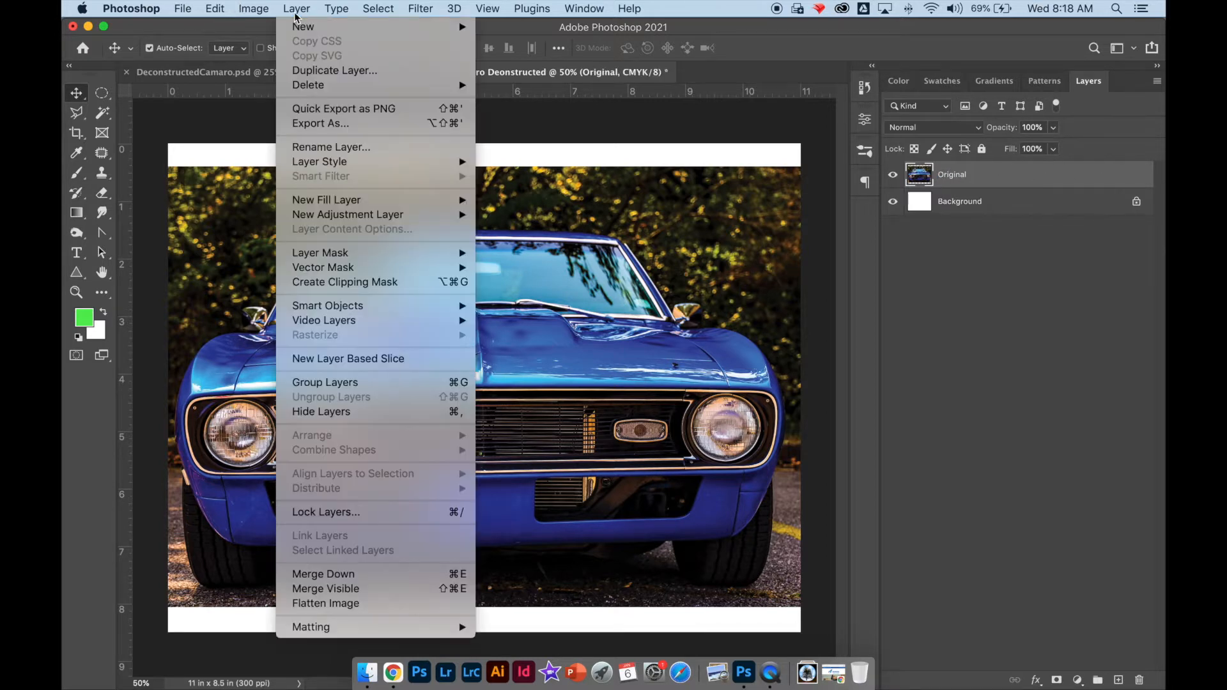
left_click(307, 70)
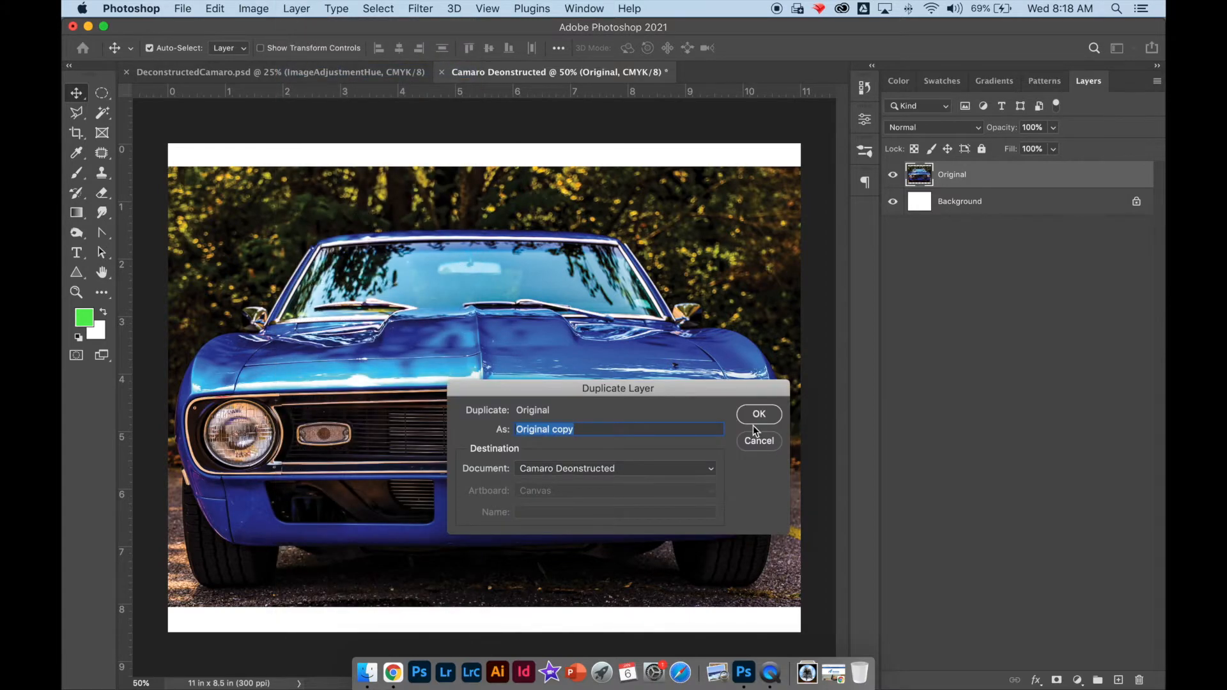
type("New Color 1")
key("Return")
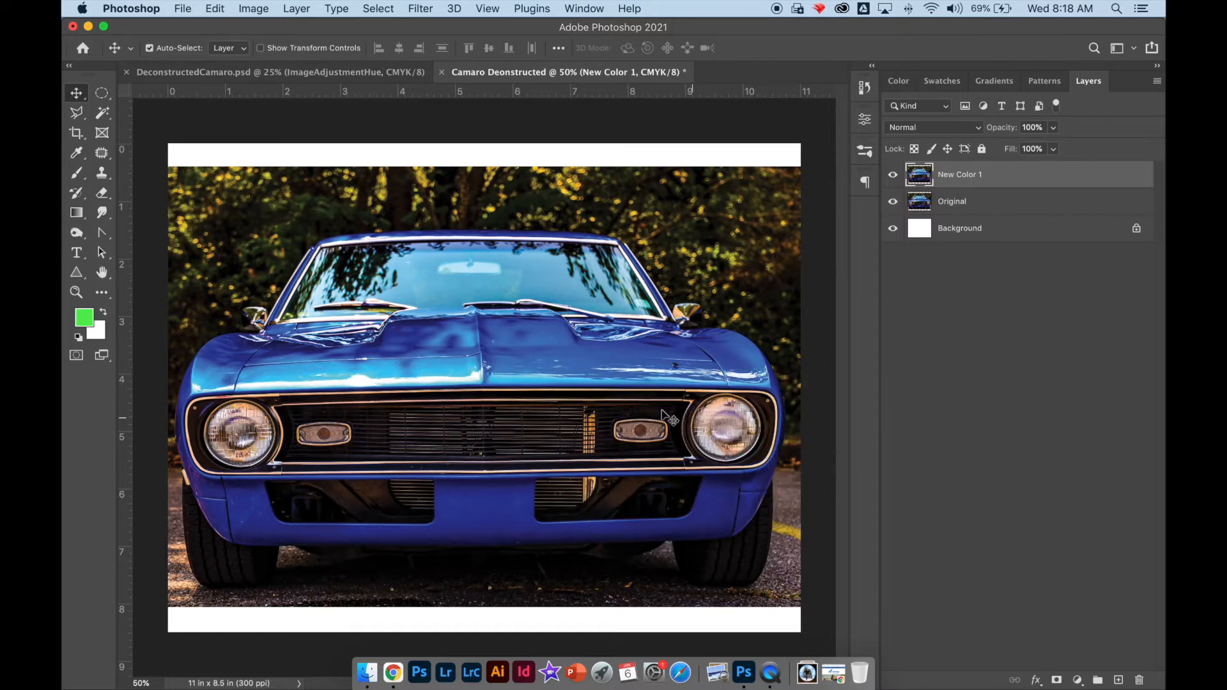
Step: Start a Hue/Saturation adjustment on the New Color 1 layer and set the hue to -106
left_click(257, 12)
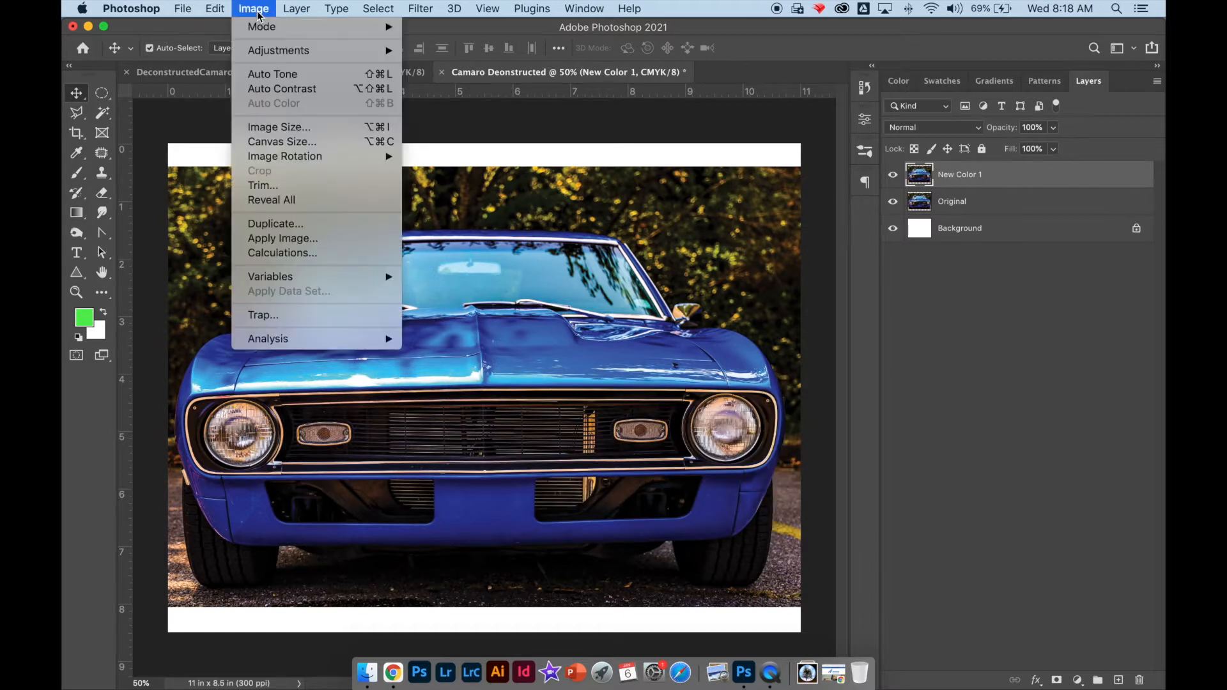
mouse_move(273, 51)
mouse_move(355, 51)
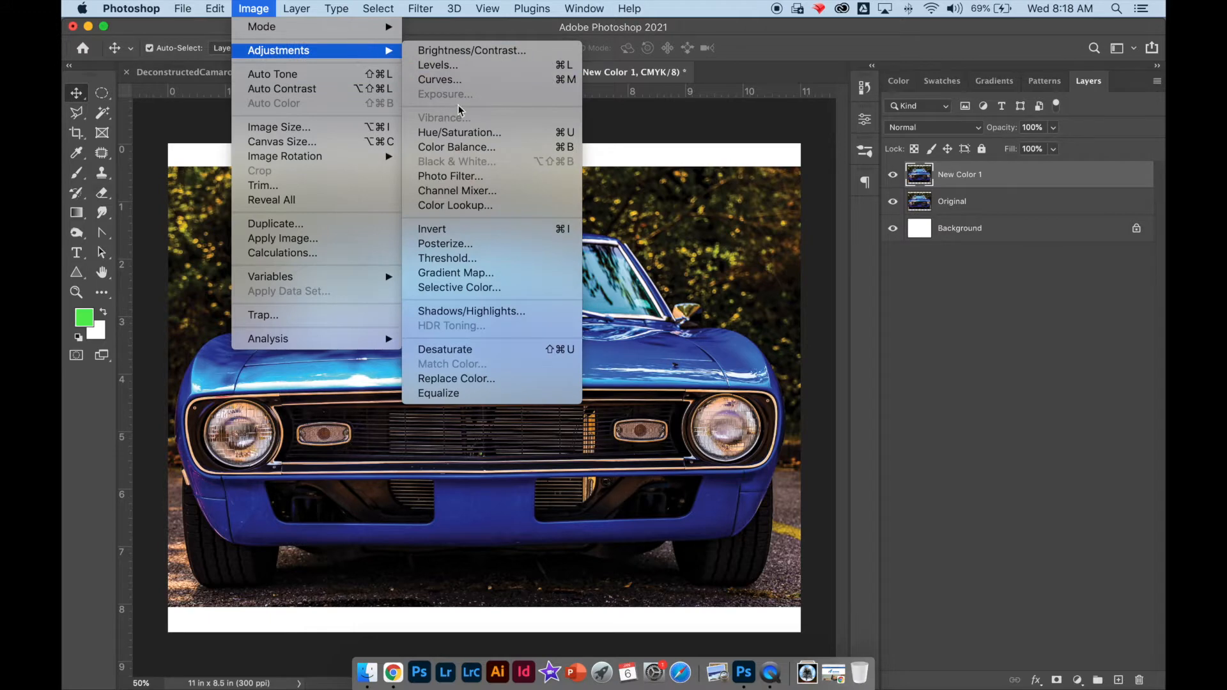
left_click(462, 134)
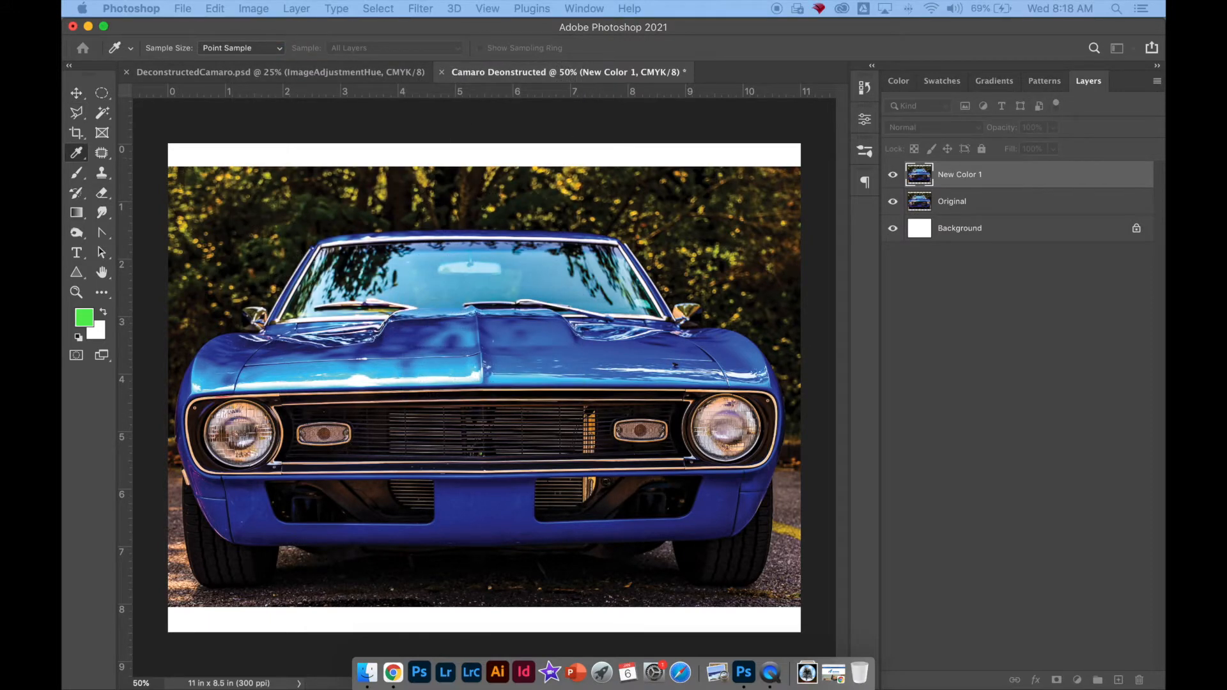
left_click_drag(1150, 203, 671, 249)
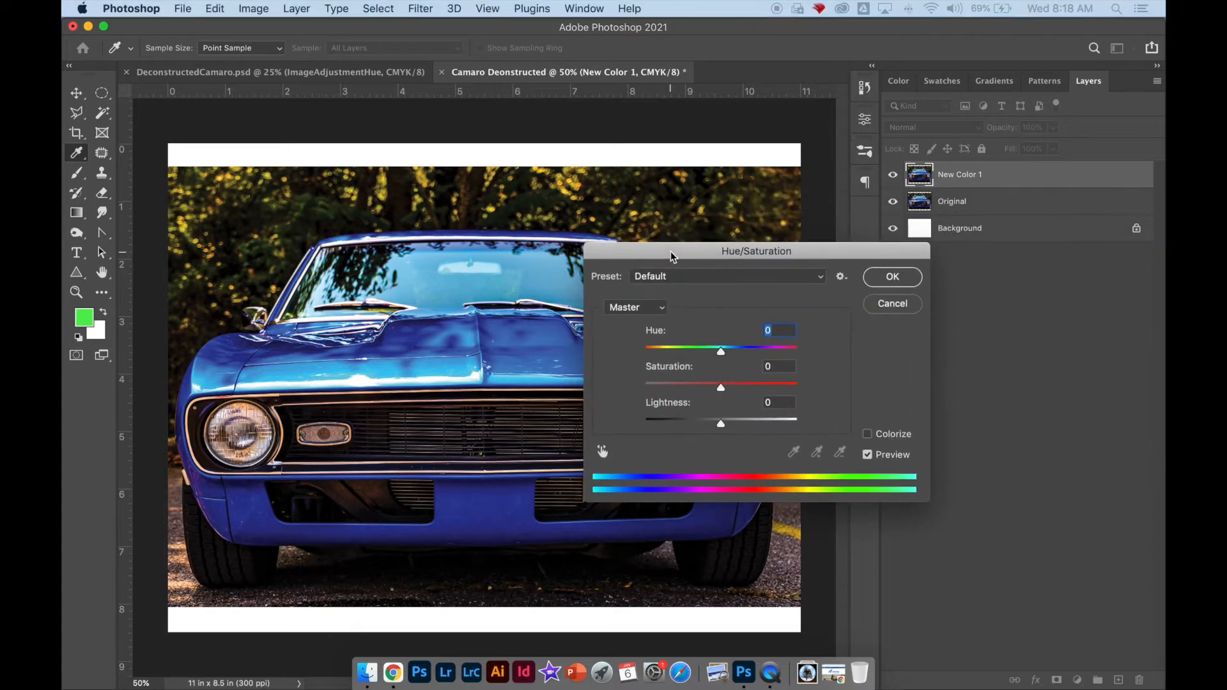
left_click_drag(755, 251, 757, 345)
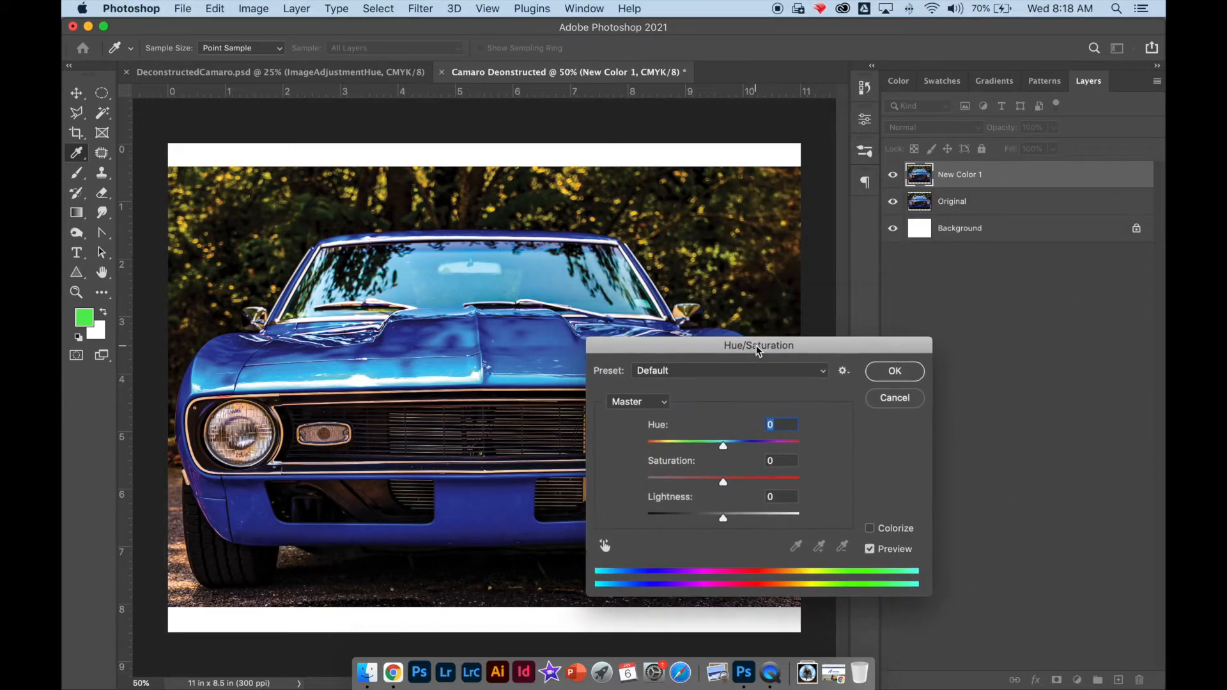
left_click_drag(723, 446, 689, 449)
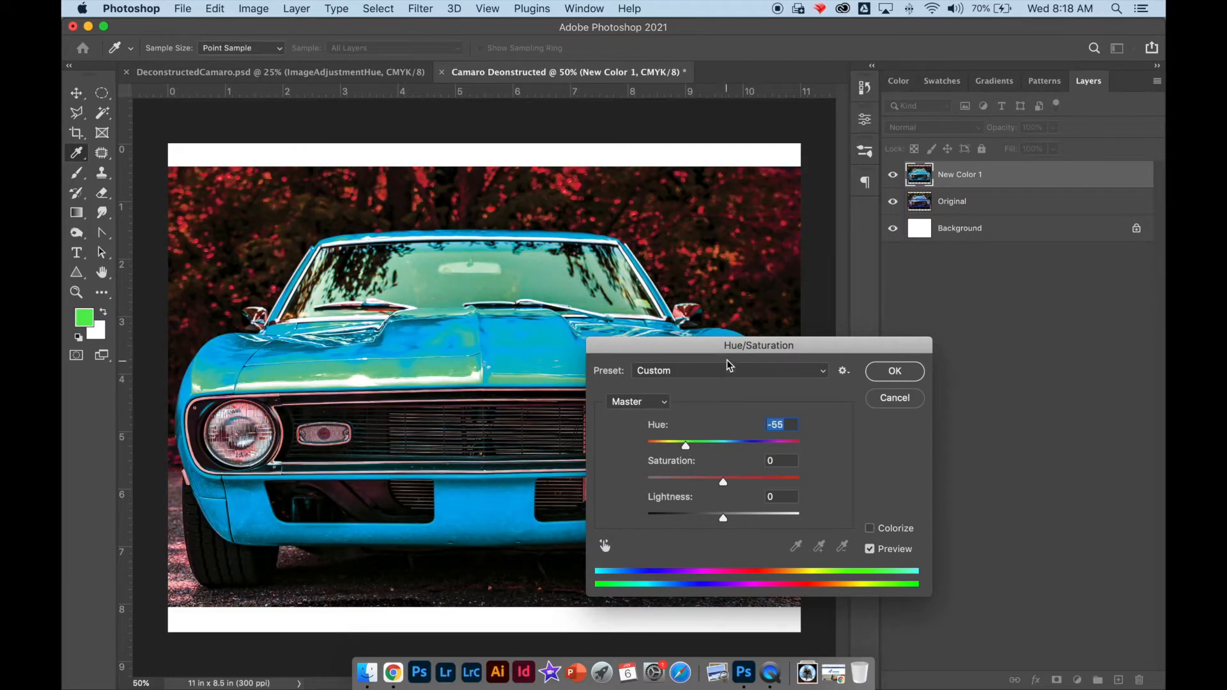
left_click_drag(730, 355, 819, 387)
left_click_drag(775, 481, 759, 480)
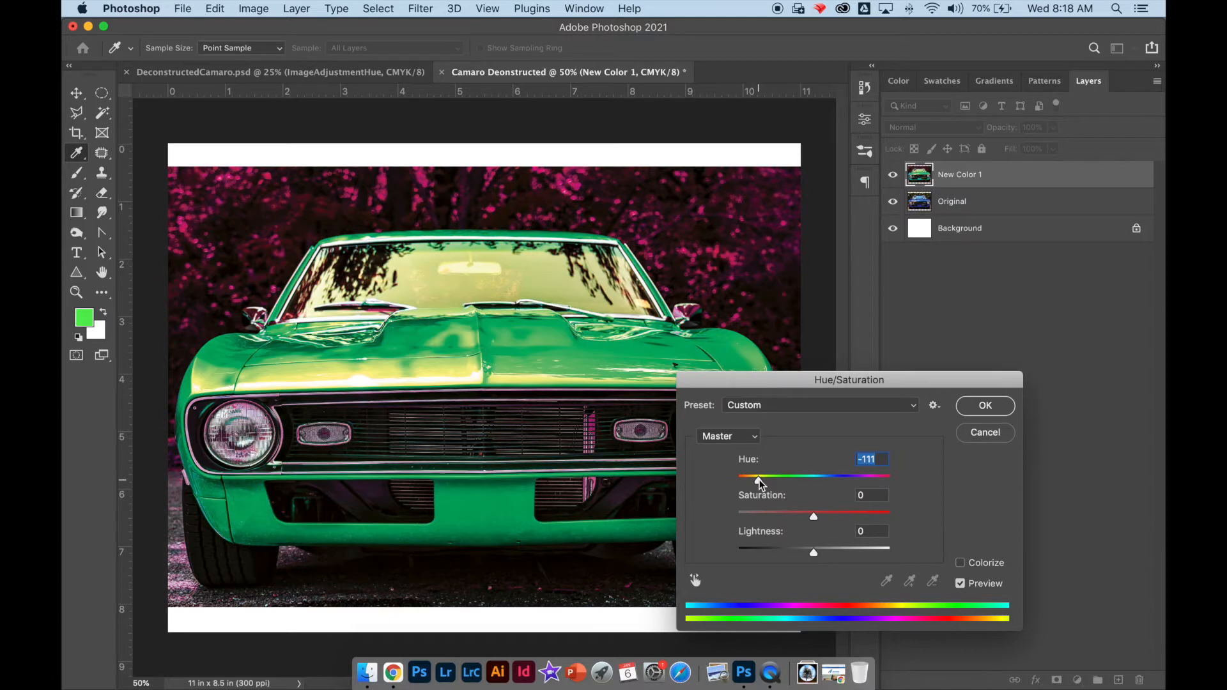
left_click_drag(760, 481, 750, 480)
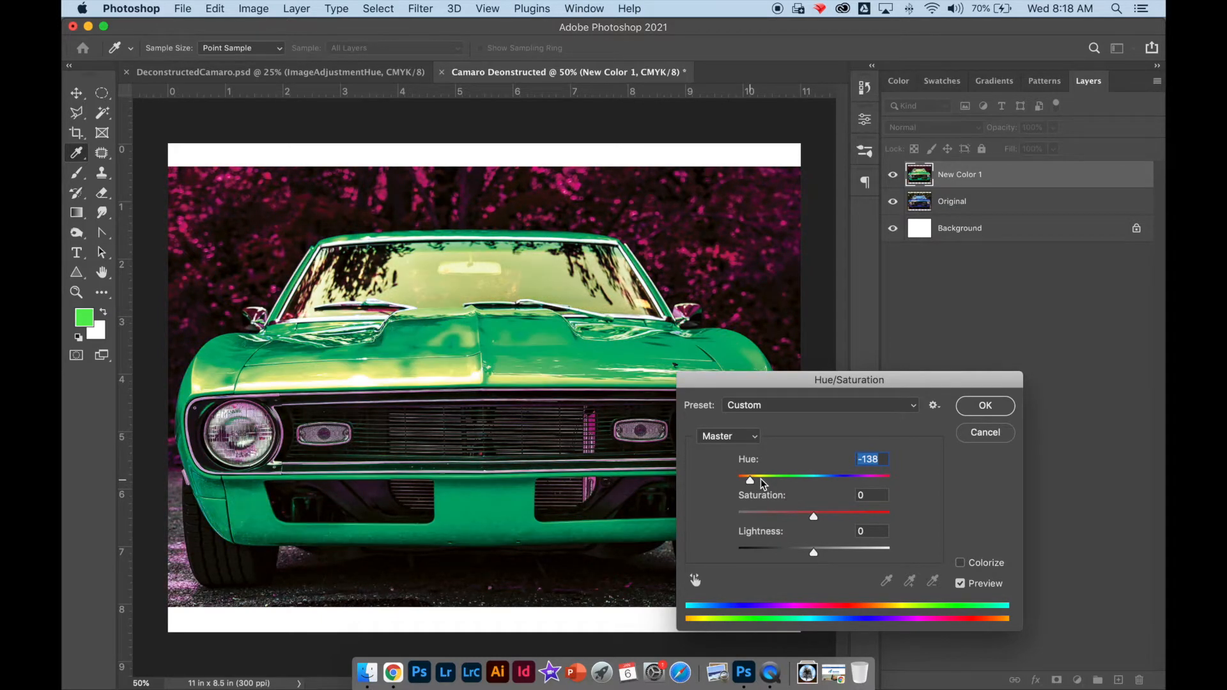
left_click(760, 480)
Step: Set the lightness to -6 and the saturation to +30, and apply the Hue/Saturation adjustment
mouse_move(813, 515)
left_mouse_down()
mouse_move(857, 516)
mouse_move(800, 515)
mouse_move(890, 520)
mouse_move(753, 516)
mouse_move(813, 512)
left_mouse_up()
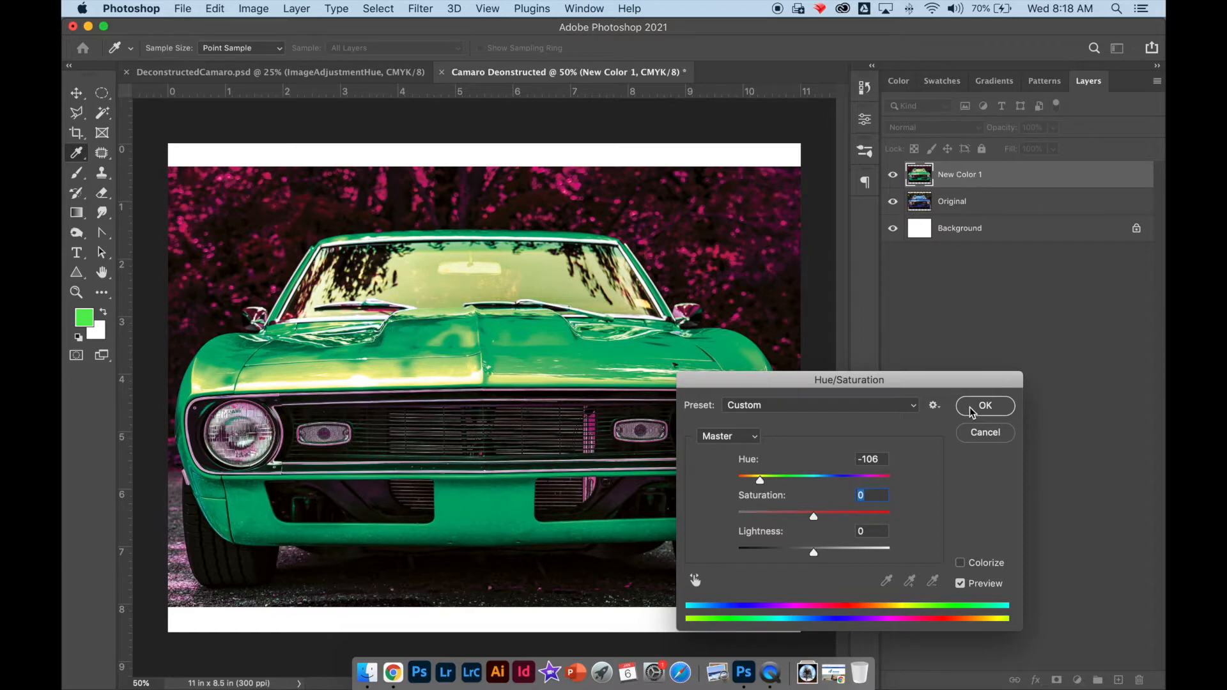
mouse_move(814, 551)
left_mouse_down()
mouse_move(835, 550)
mouse_move(764, 557)
mouse_move(810, 553)
left_mouse_up()
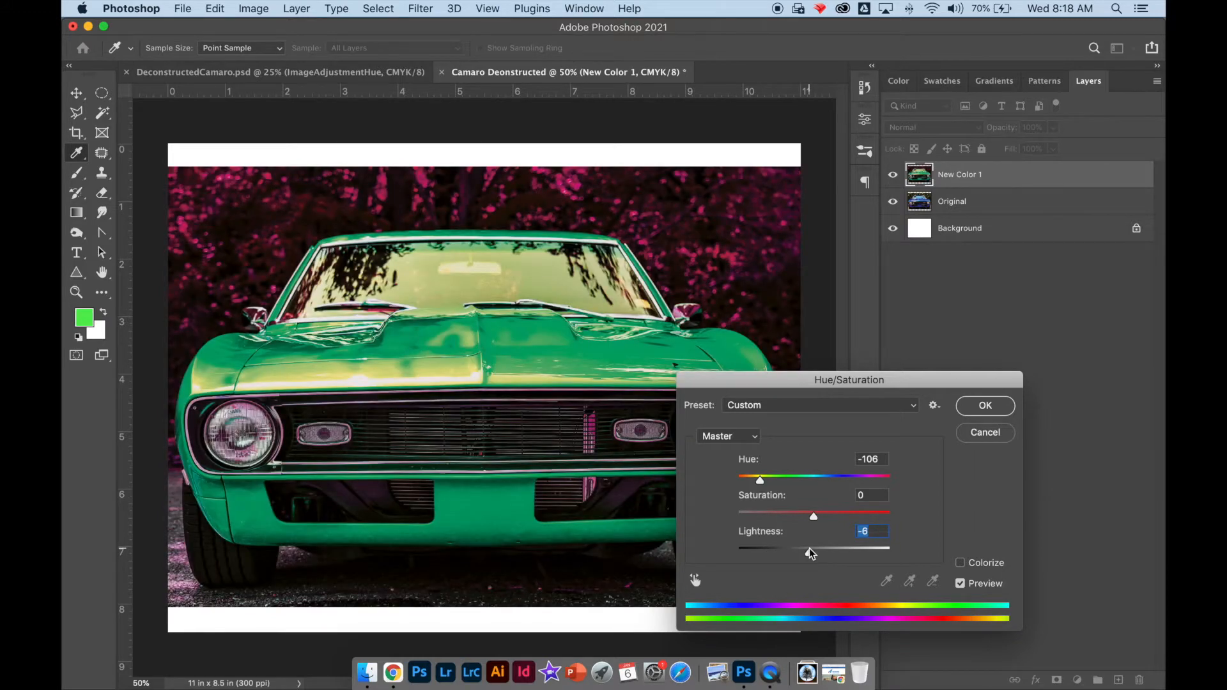
left_click_drag(813, 516, 837, 515)
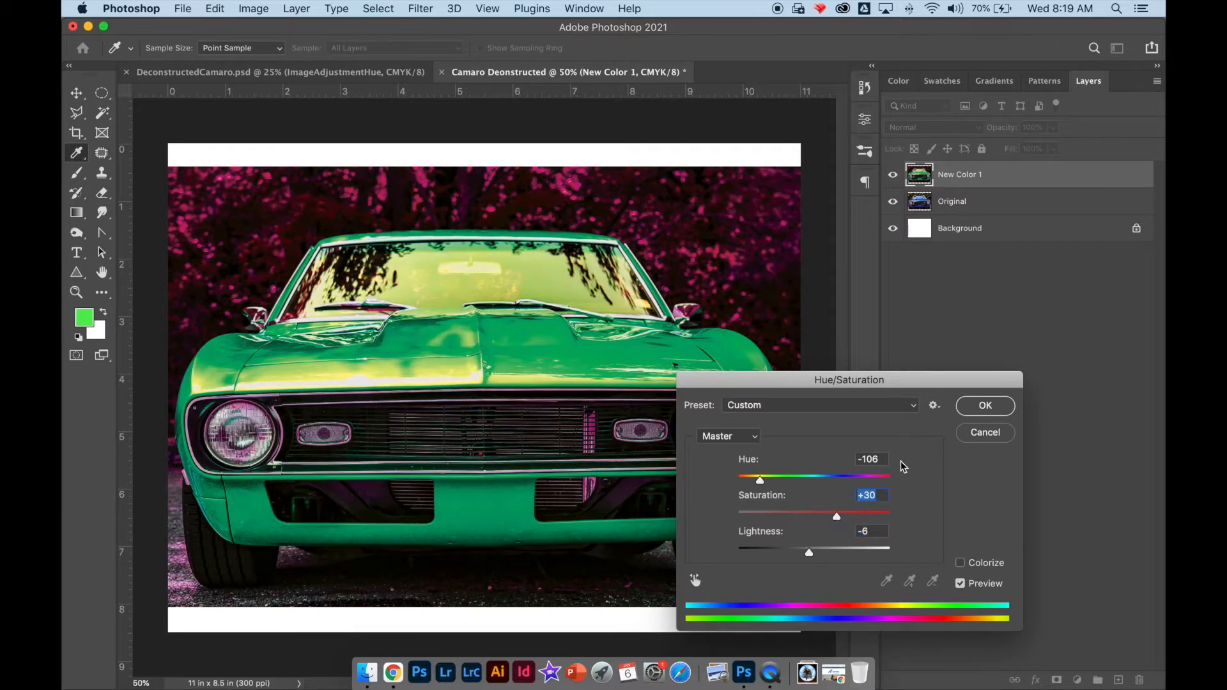
left_click(966, 411)
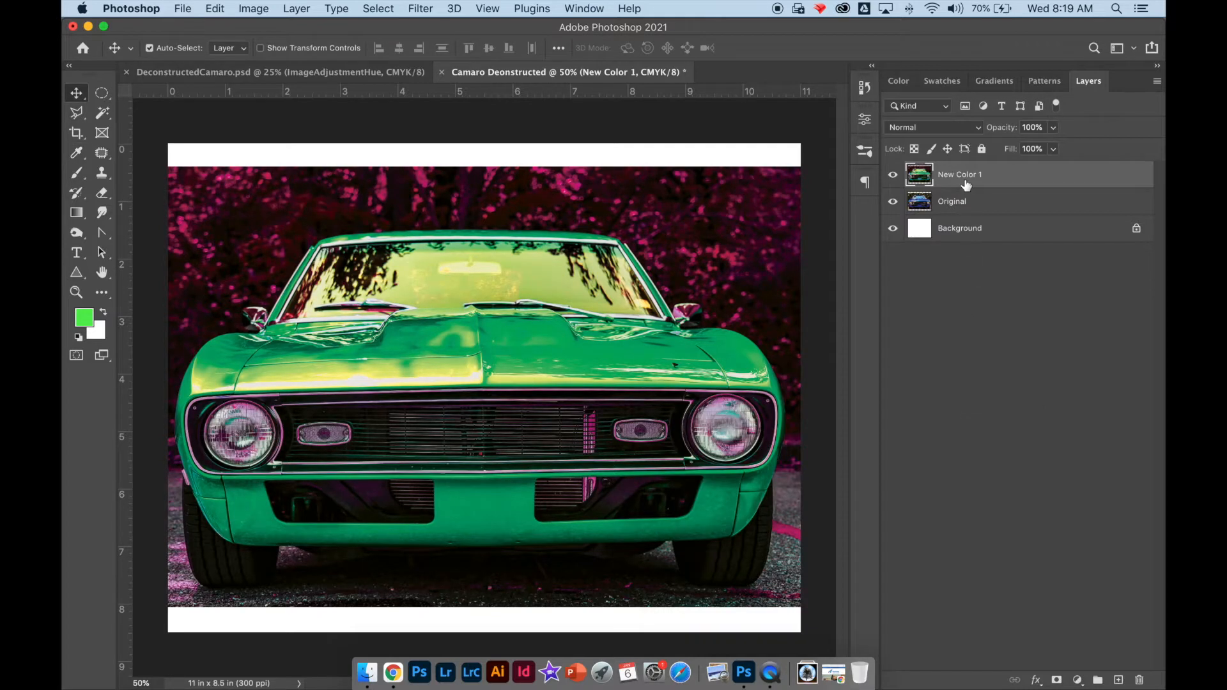
Step: Rename the New Color 1 layer as "Green"
right_click(965, 180)
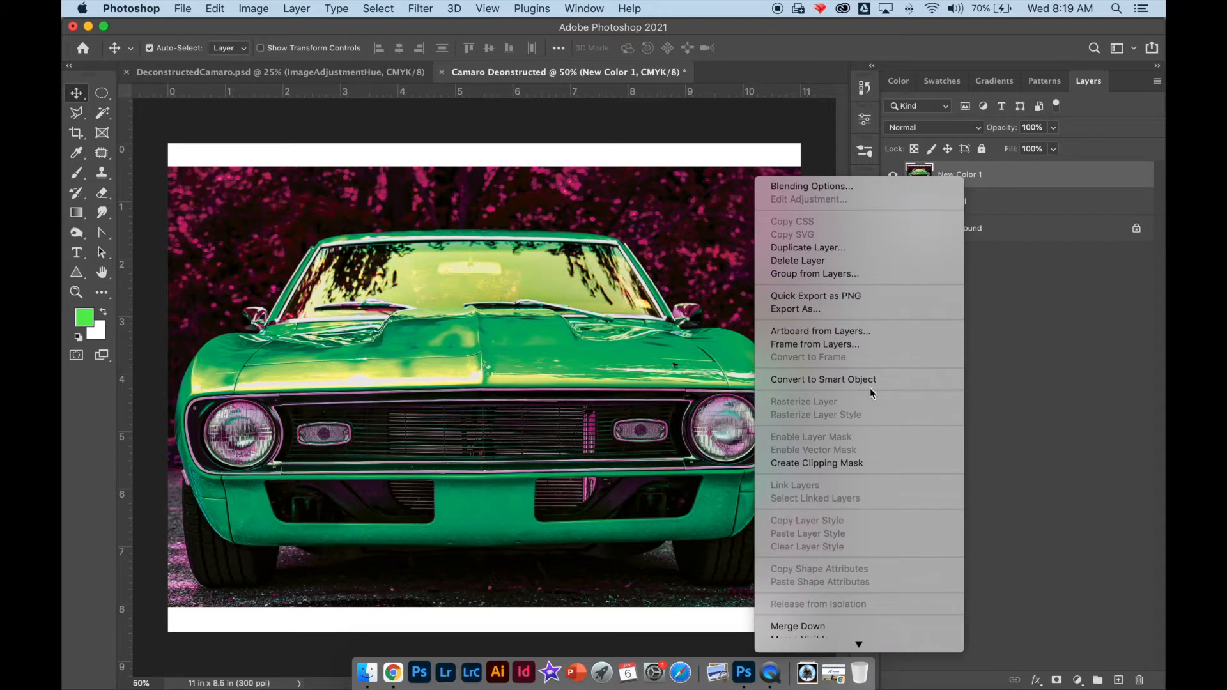
left_click(998, 180)
double_click(962, 175)
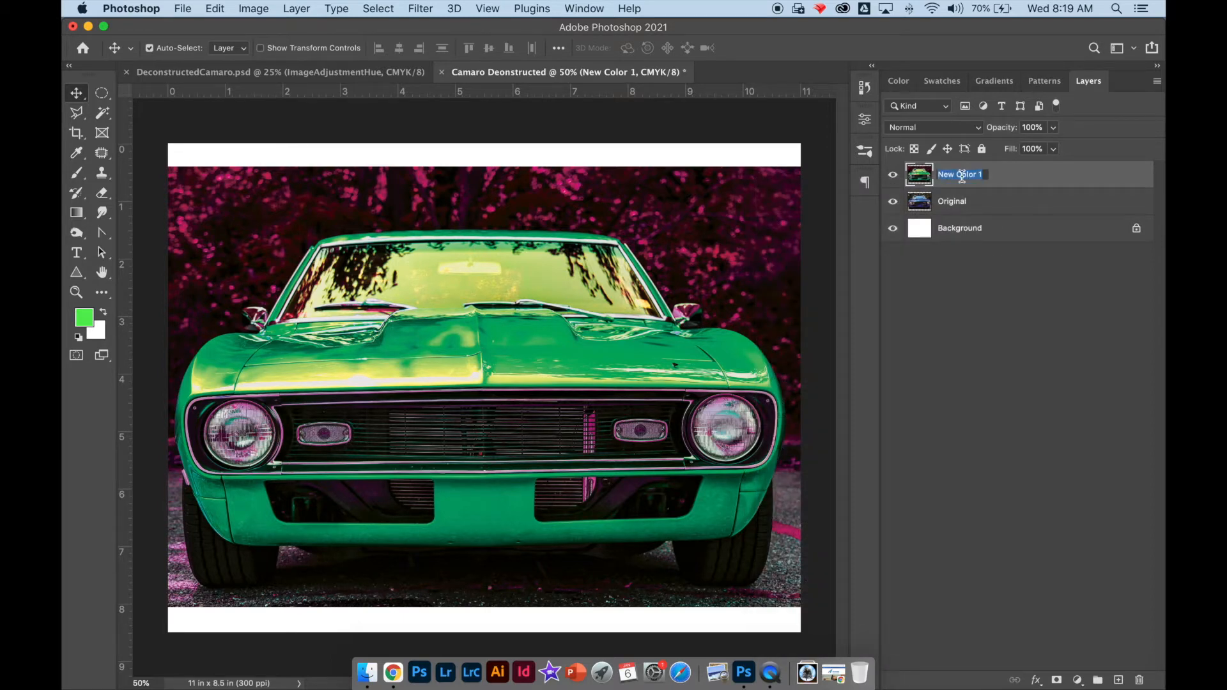
type("Green")
key("Return")
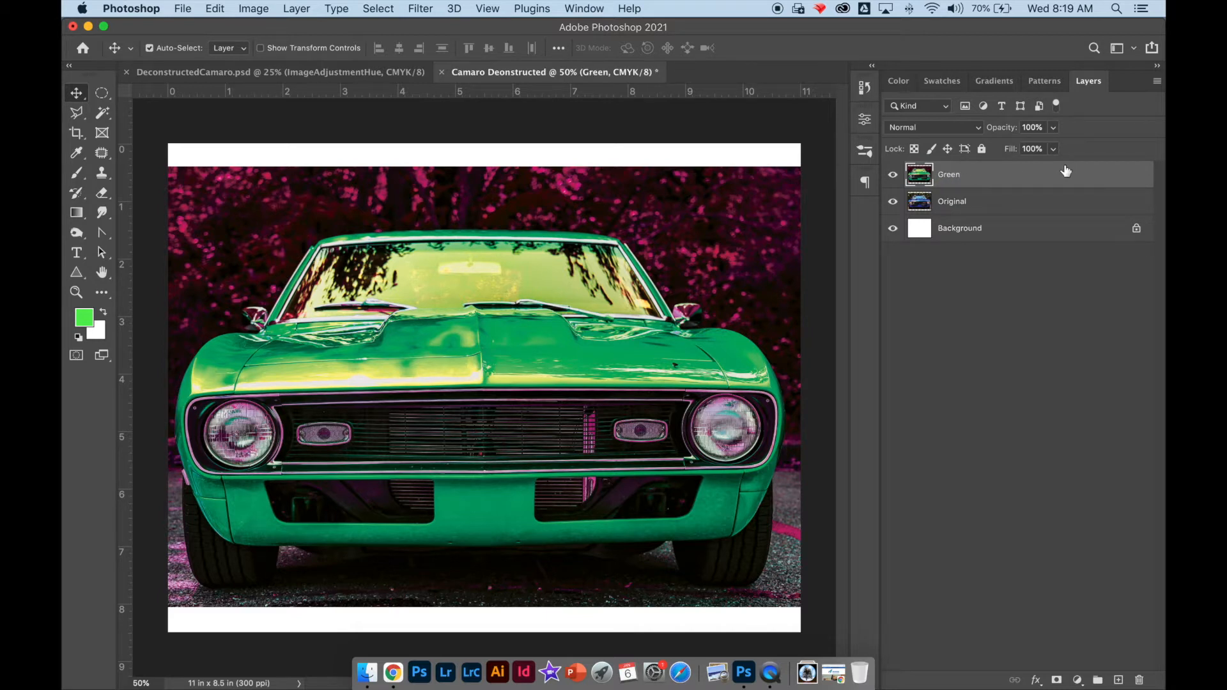
Step: Duplicate the Original layer under its default name and move the copy above the Green layer in the stacking order
left_click(1003, 203)
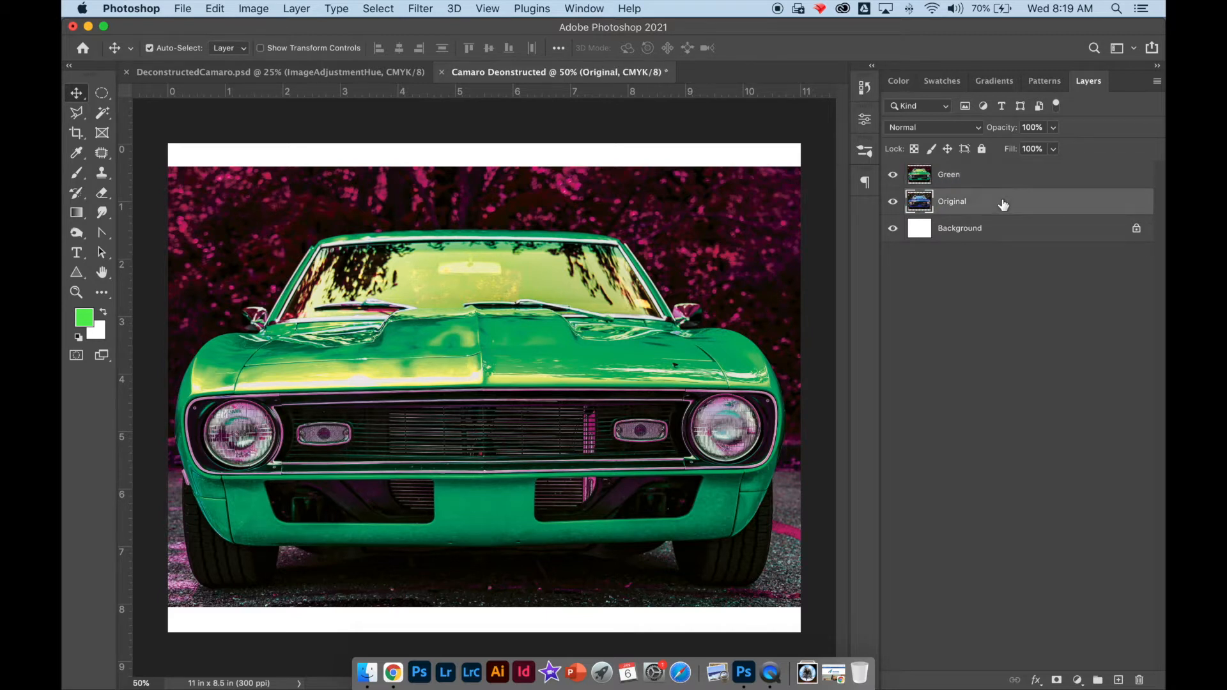
left_click(303, 10)
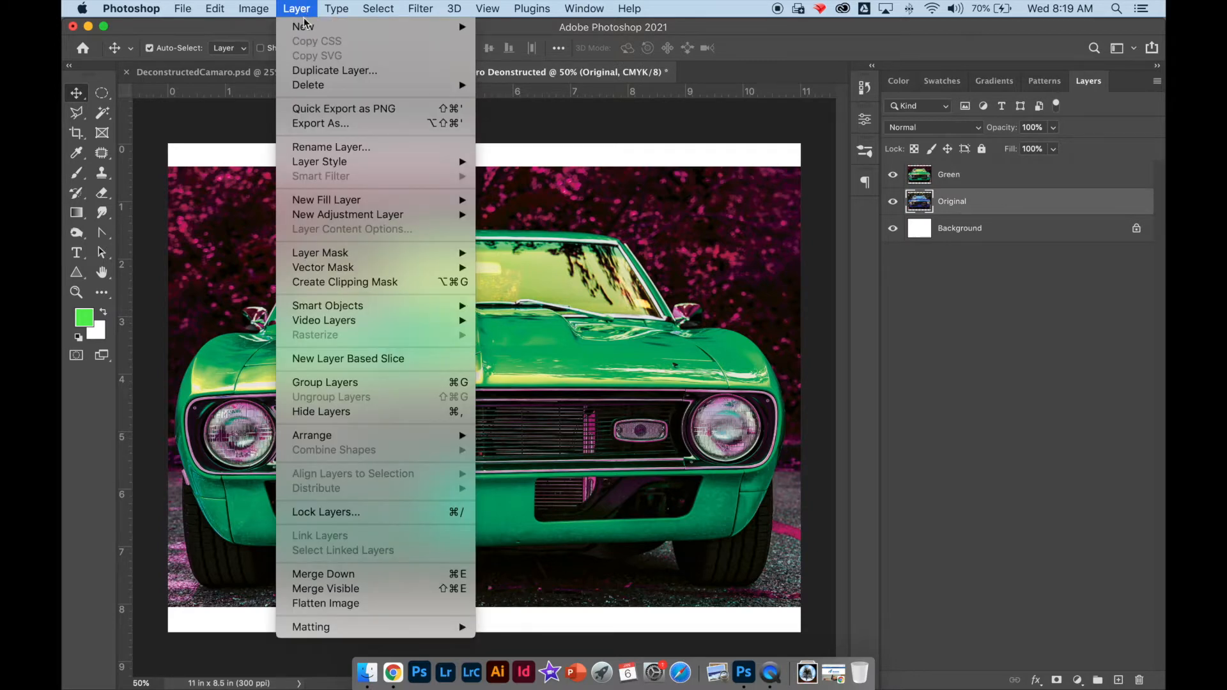
left_click(318, 71)
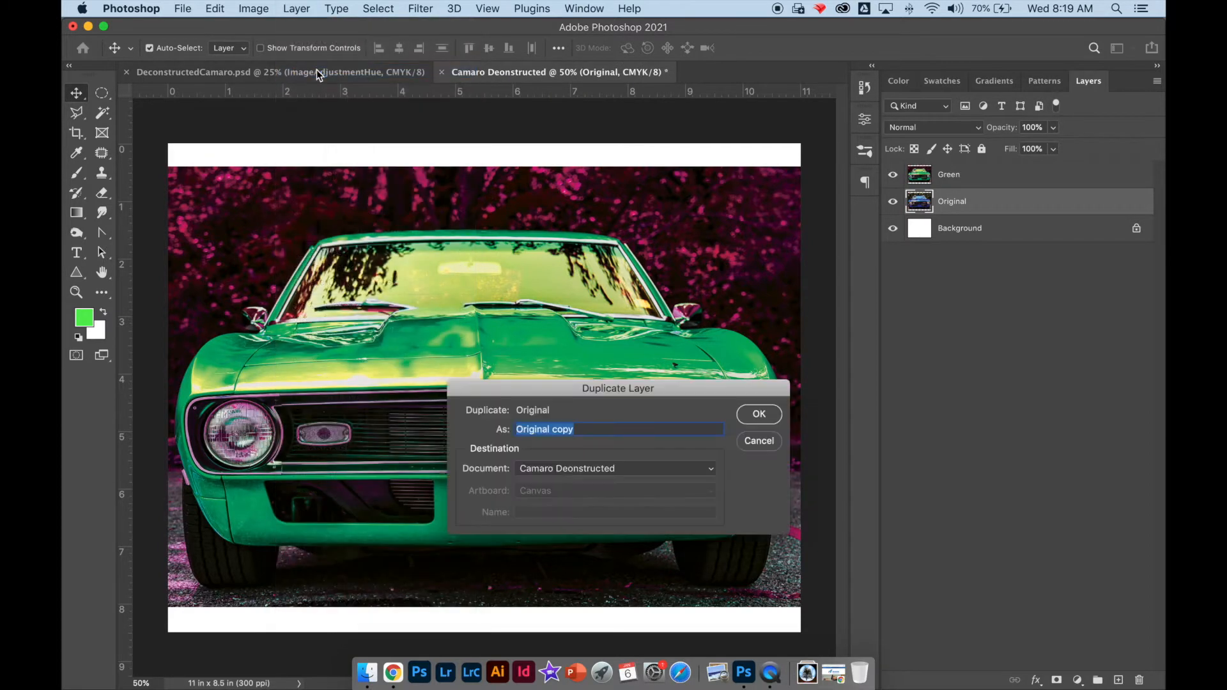
left_click(755, 417)
left_click_drag(973, 202, 971, 176)
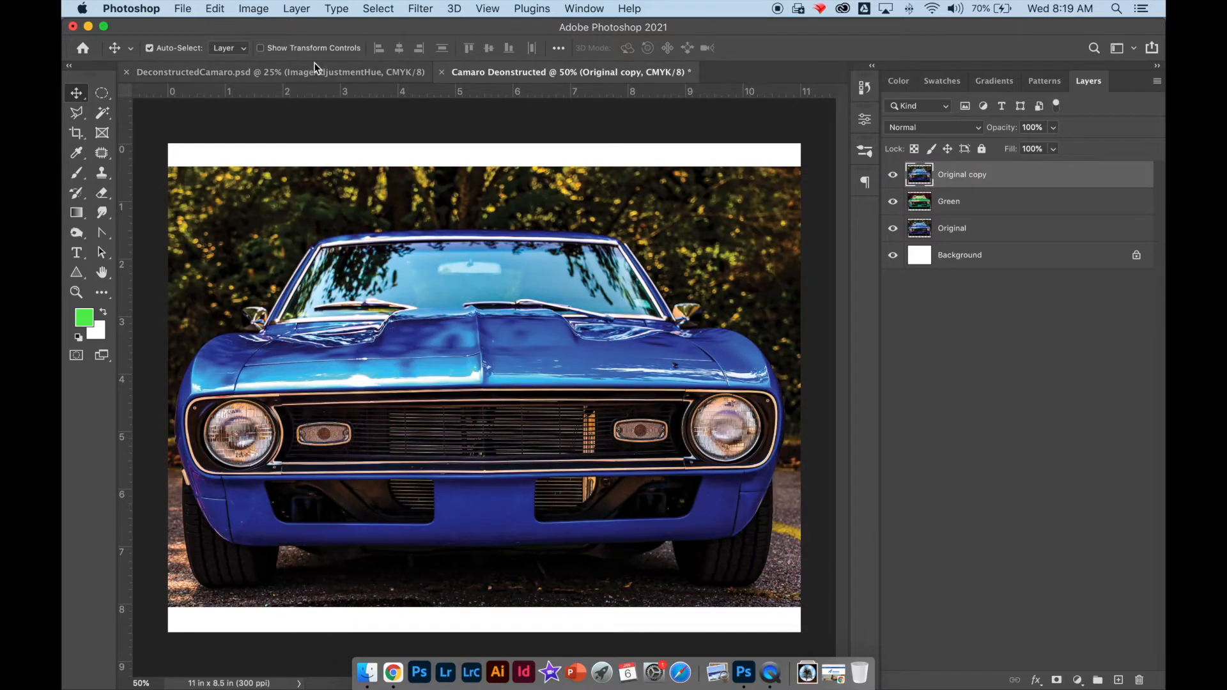
Step: Apply a Hue/Saturation adjustment to the Original copy layer with hue -28, saturation -69 and lightness +61
left_click(303, 10)
mouse_move(254, 8)
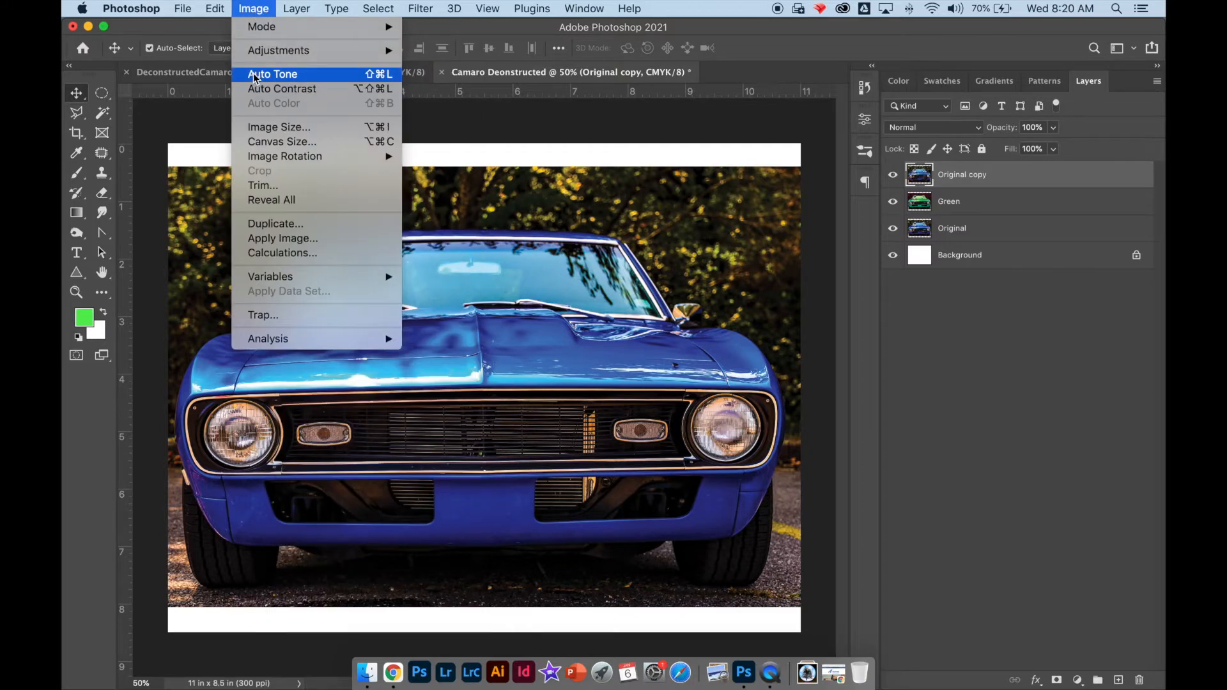
mouse_move(259, 54)
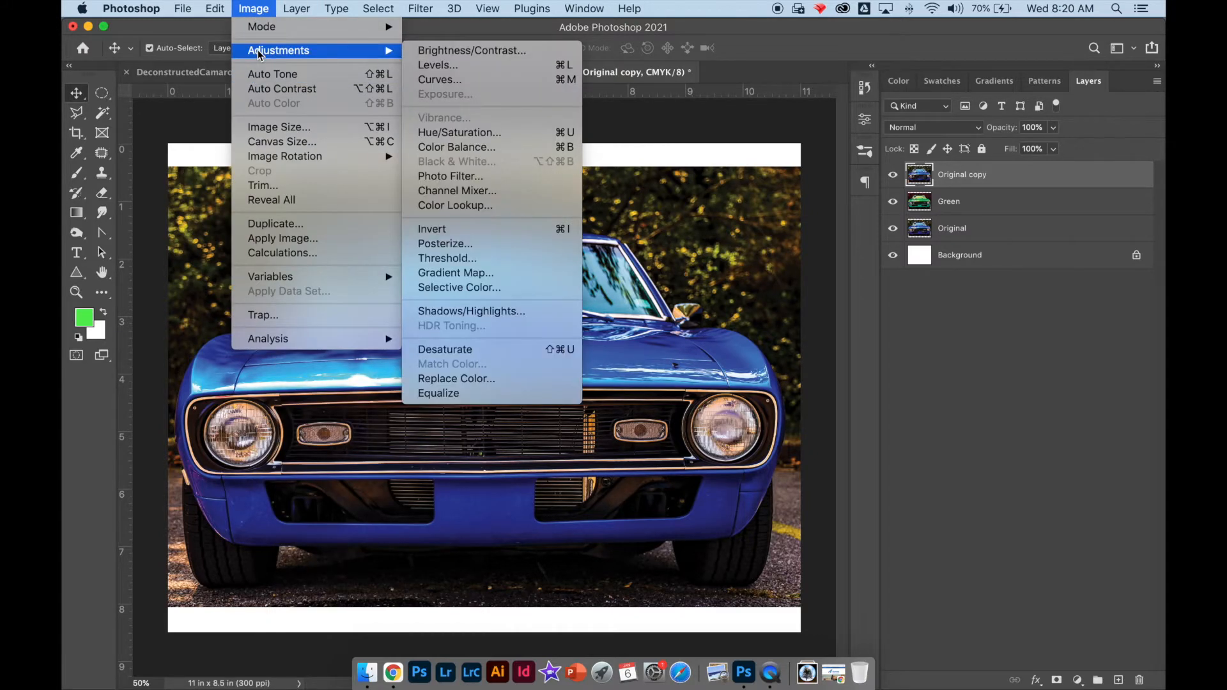
left_click(445, 133)
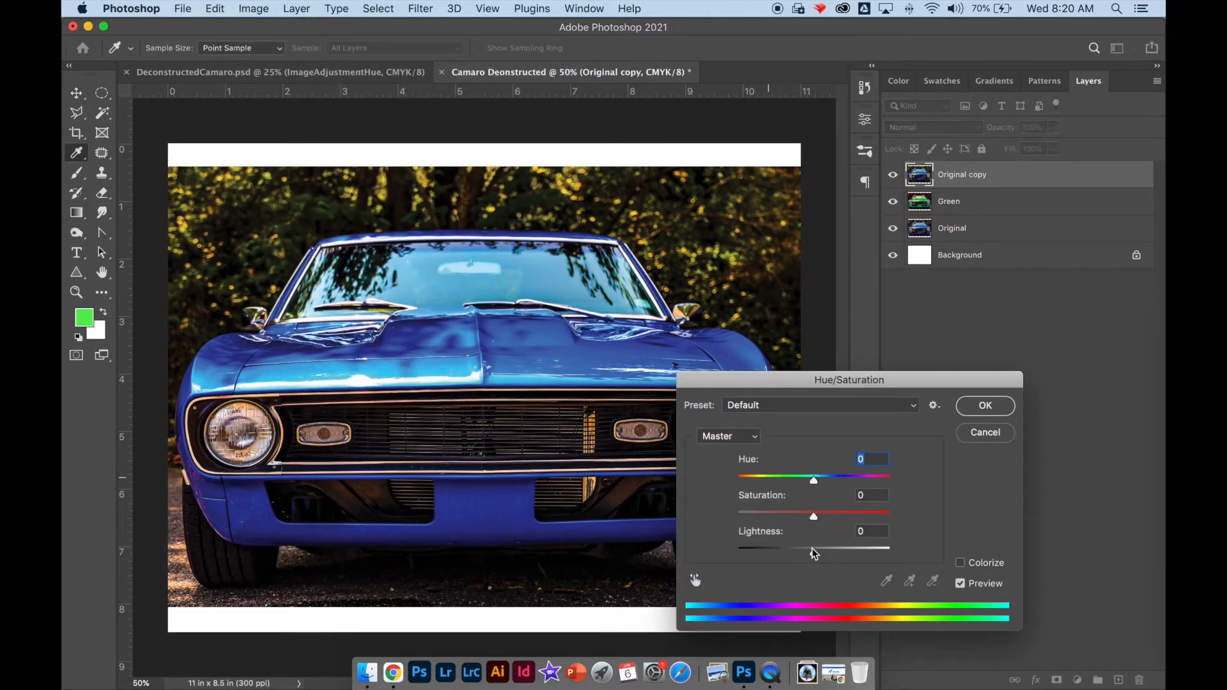
left_click_drag(812, 522, 761, 524)
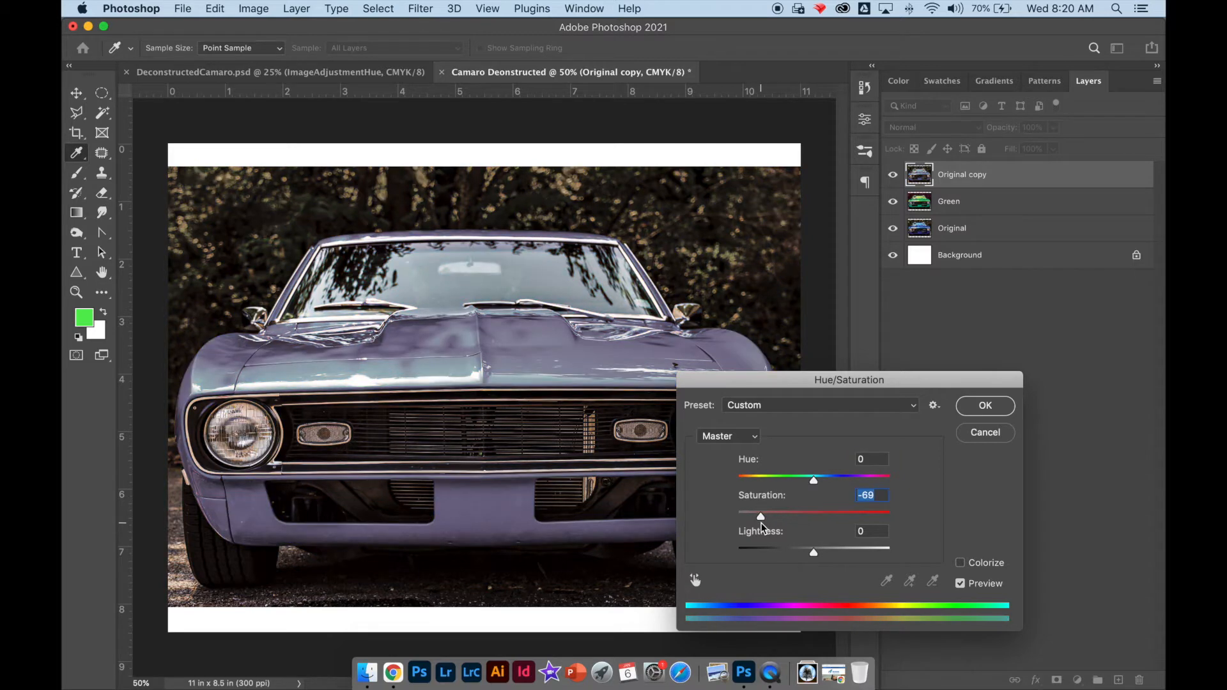
left_click_drag(813, 552, 860, 554)
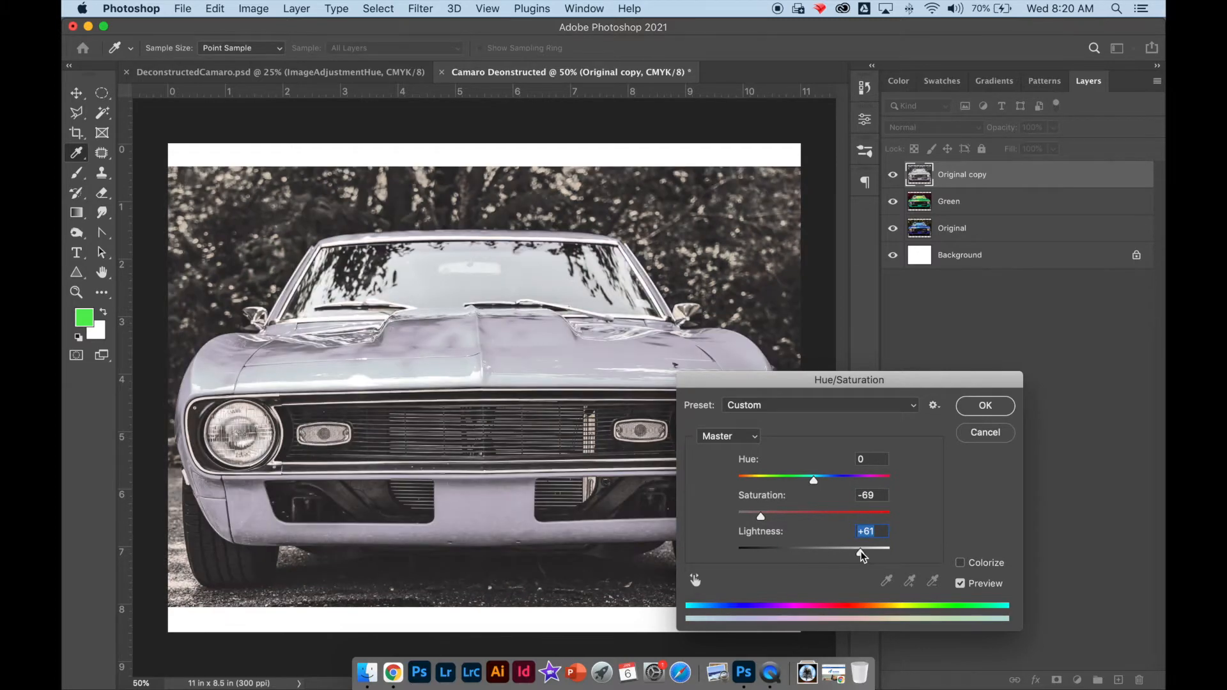
mouse_move(814, 480)
left_mouse_down()
mouse_move(776, 484)
mouse_move(793, 488)
left_mouse_up()
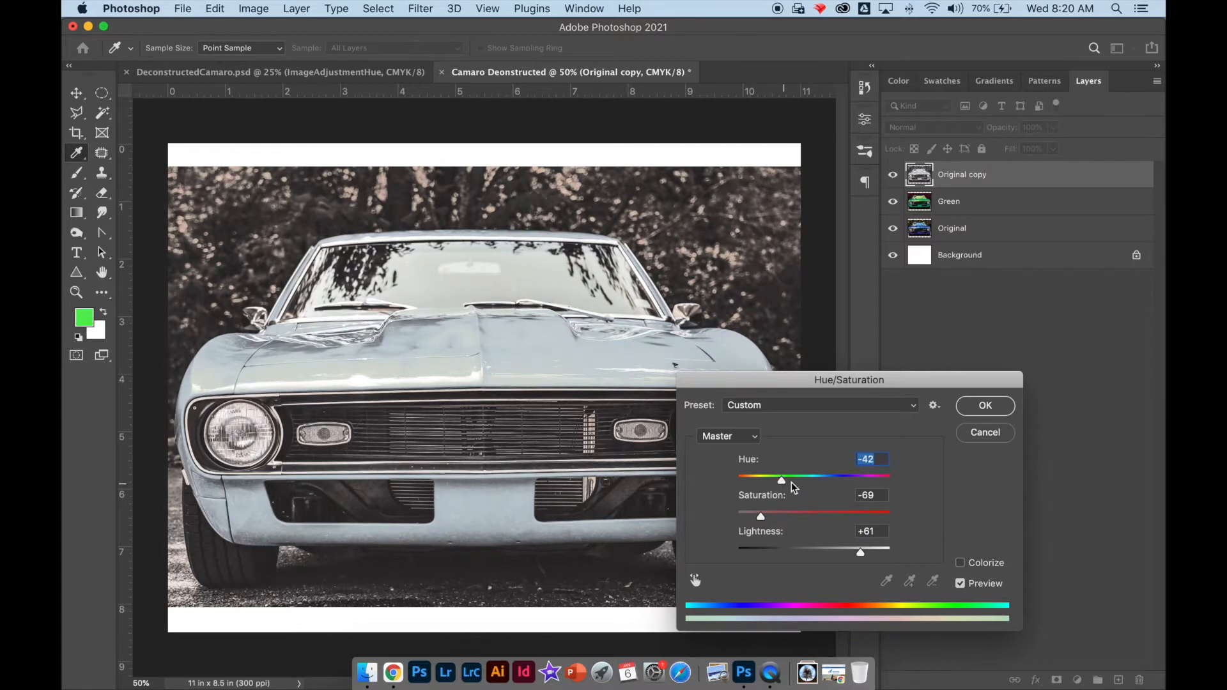
left_click(984, 406)
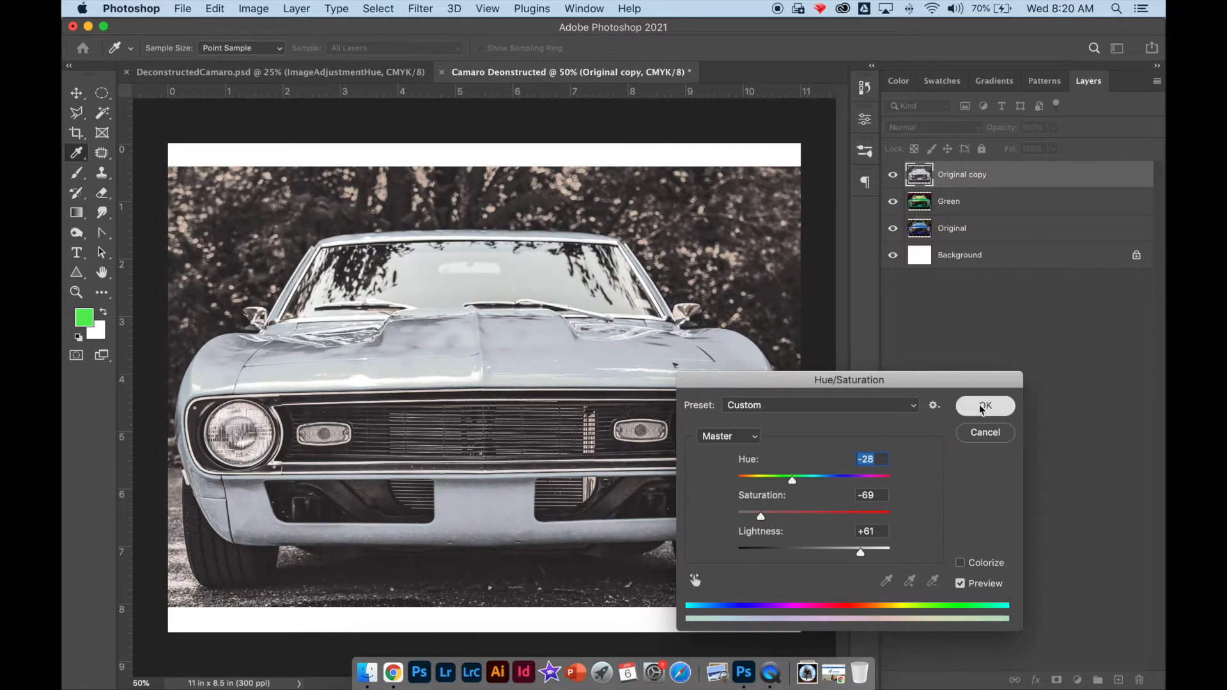
Step: Rename the Original copy layer as "White"
right_click(965, 184)
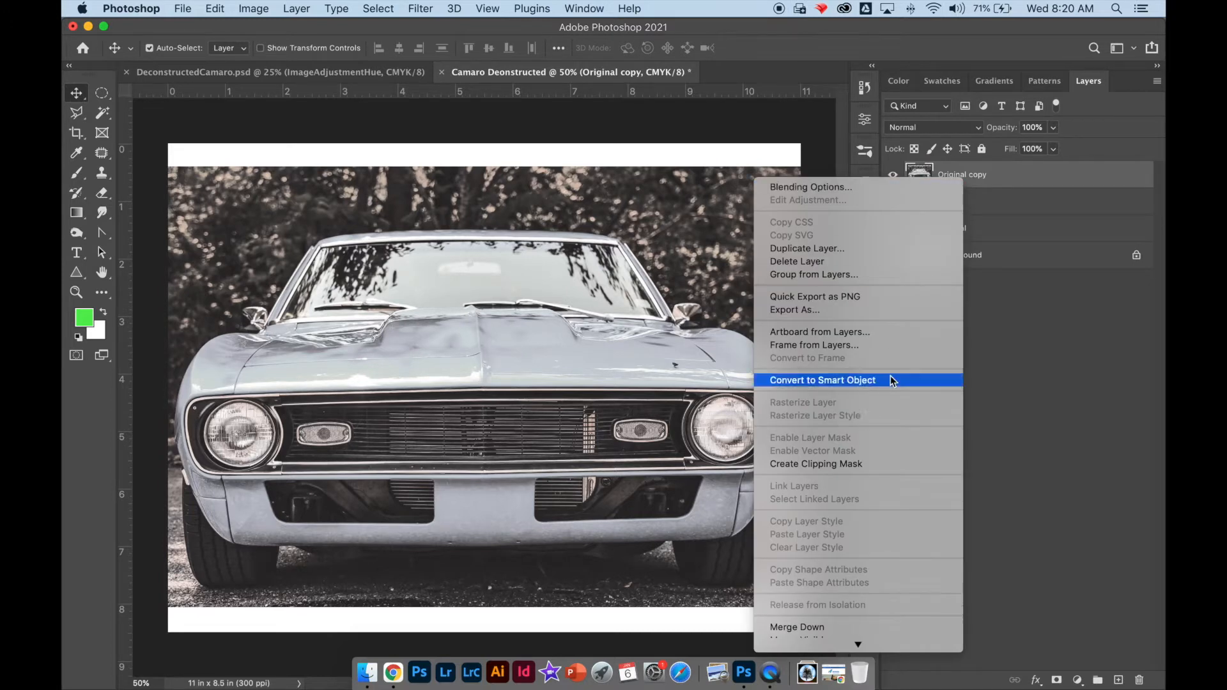
left_click(981, 182)
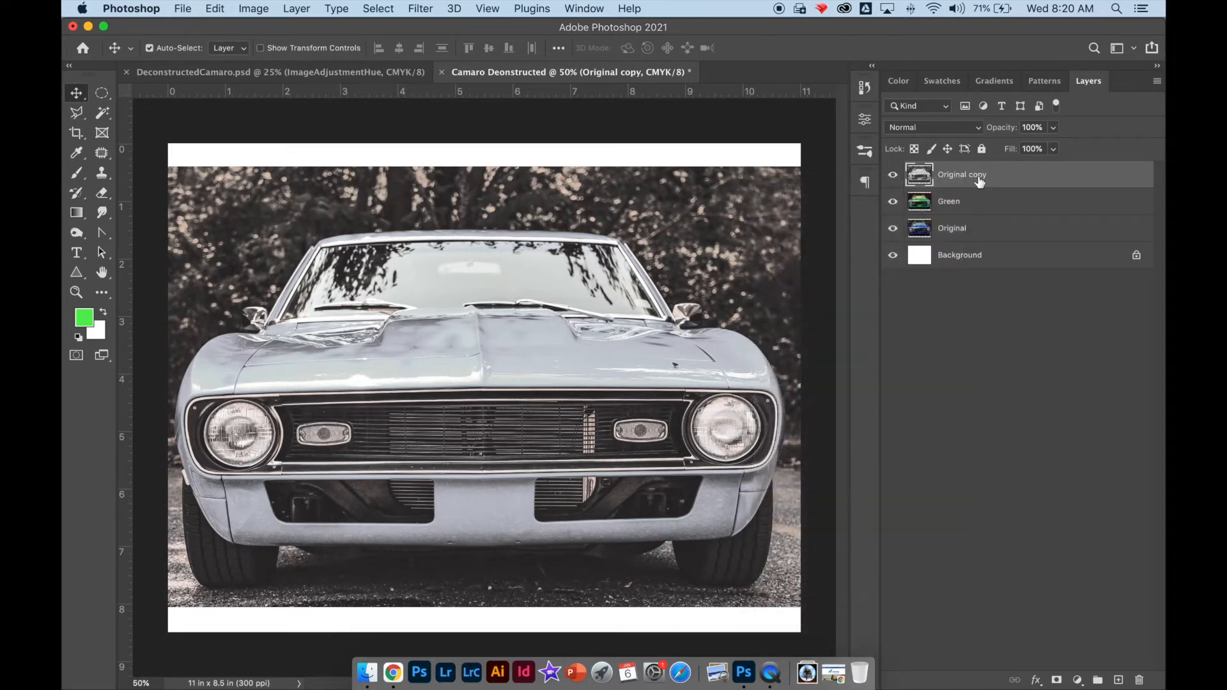
double_click(974, 175)
type("White")
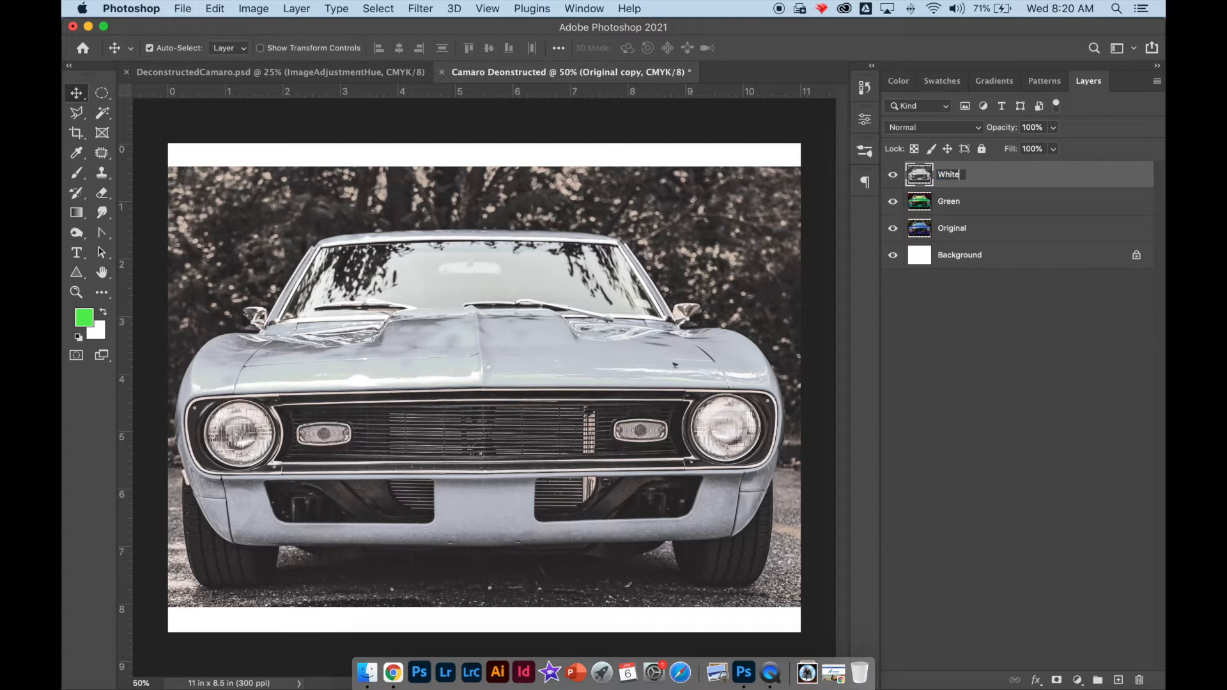
key("Return")
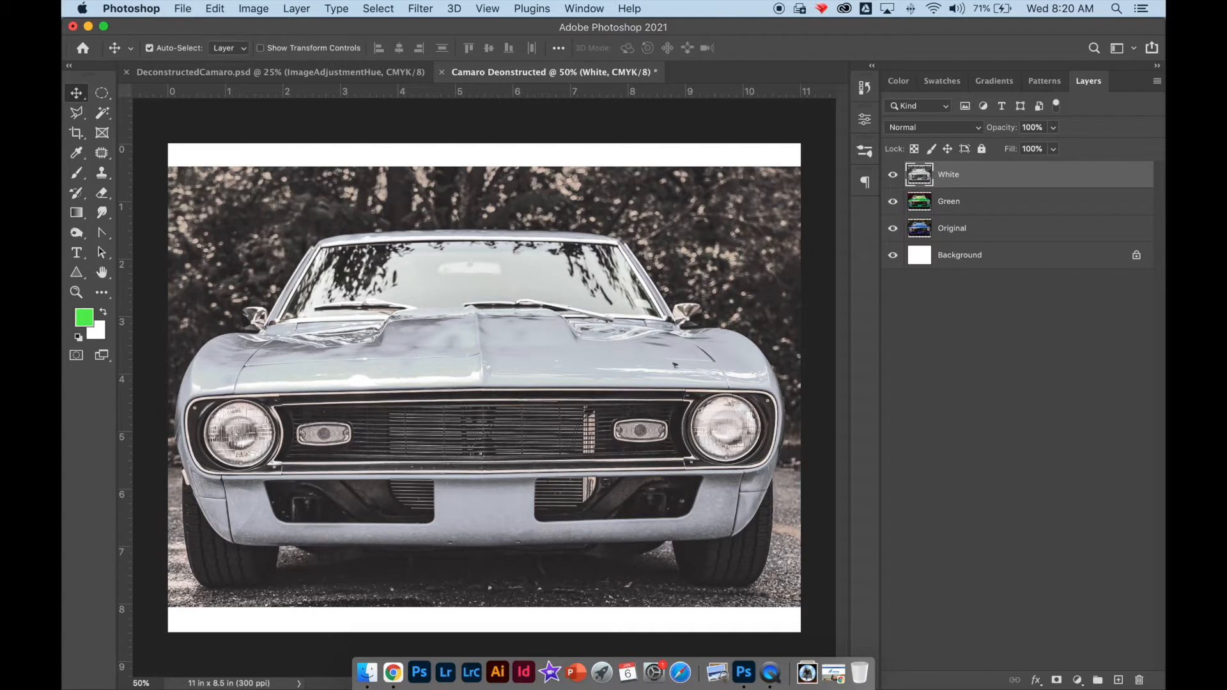
Step: Hide the rulers and save the document to the Desktop as Camaro Deonstructed.psd with layers and maximized compatibility
left_click(489, 8)
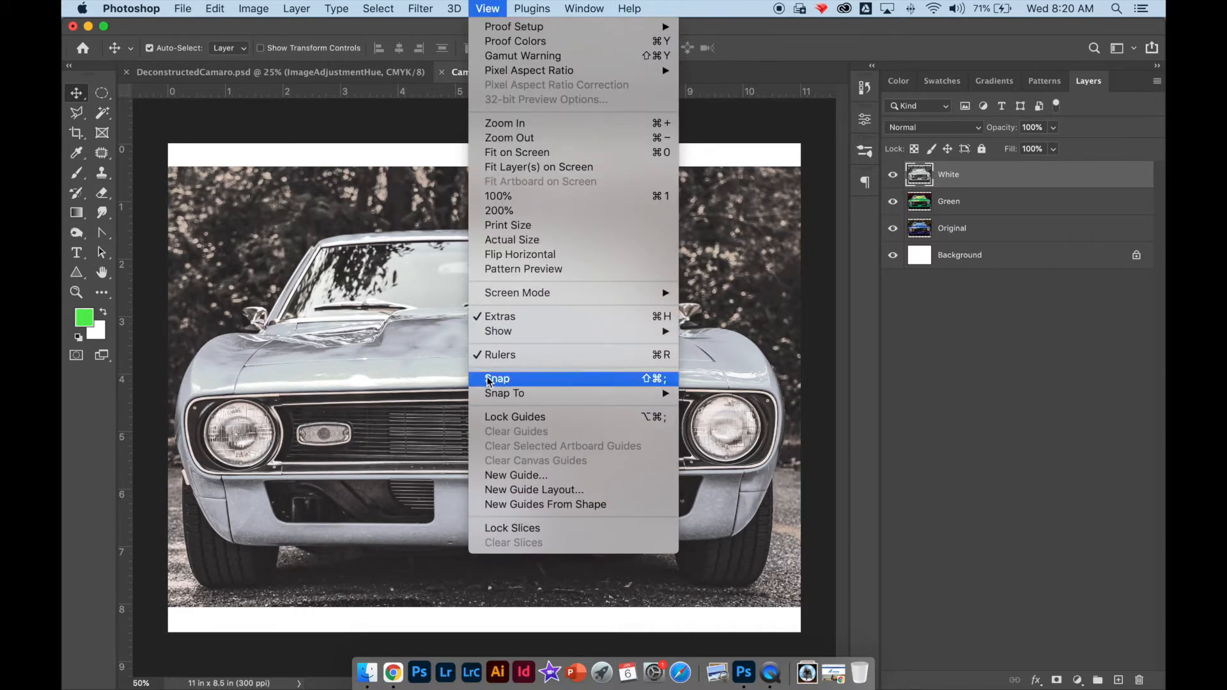
left_click(490, 355)
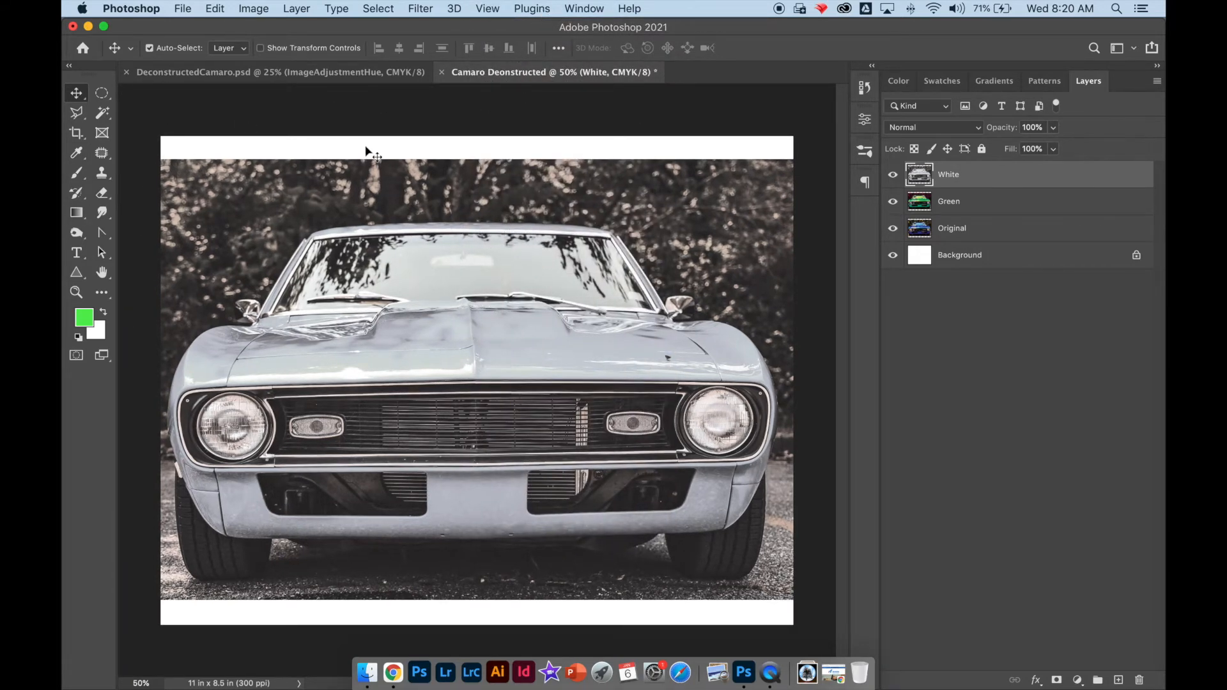
left_click(185, 8)
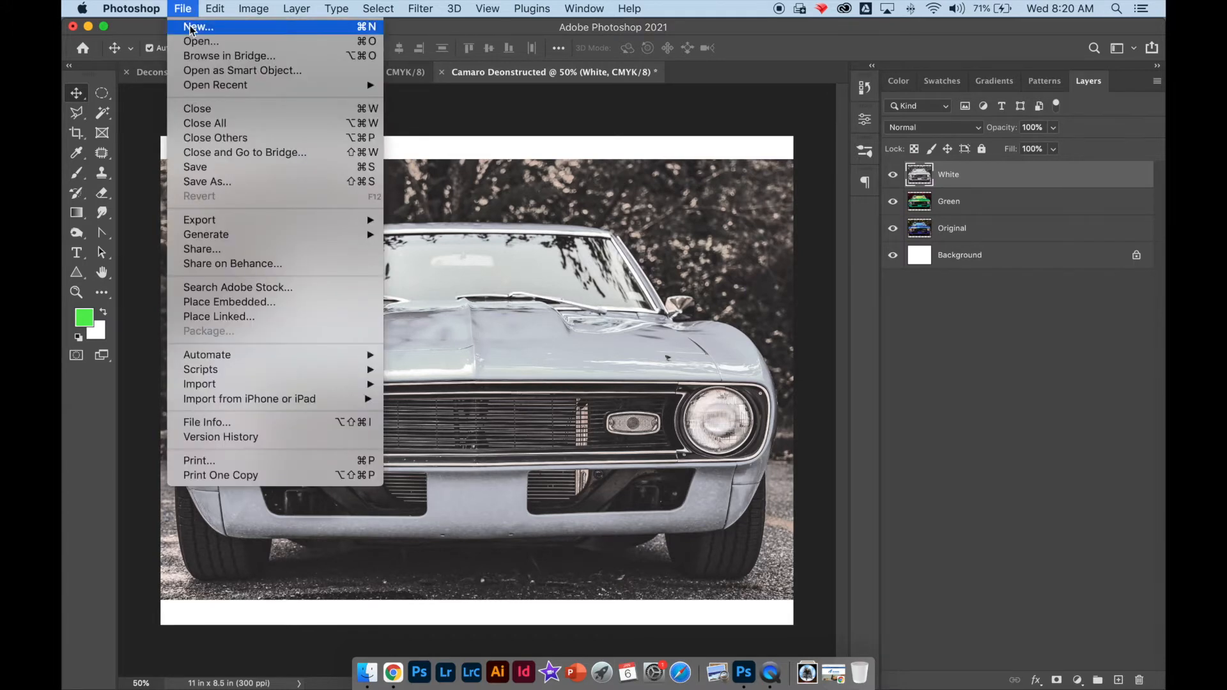
left_click(214, 165)
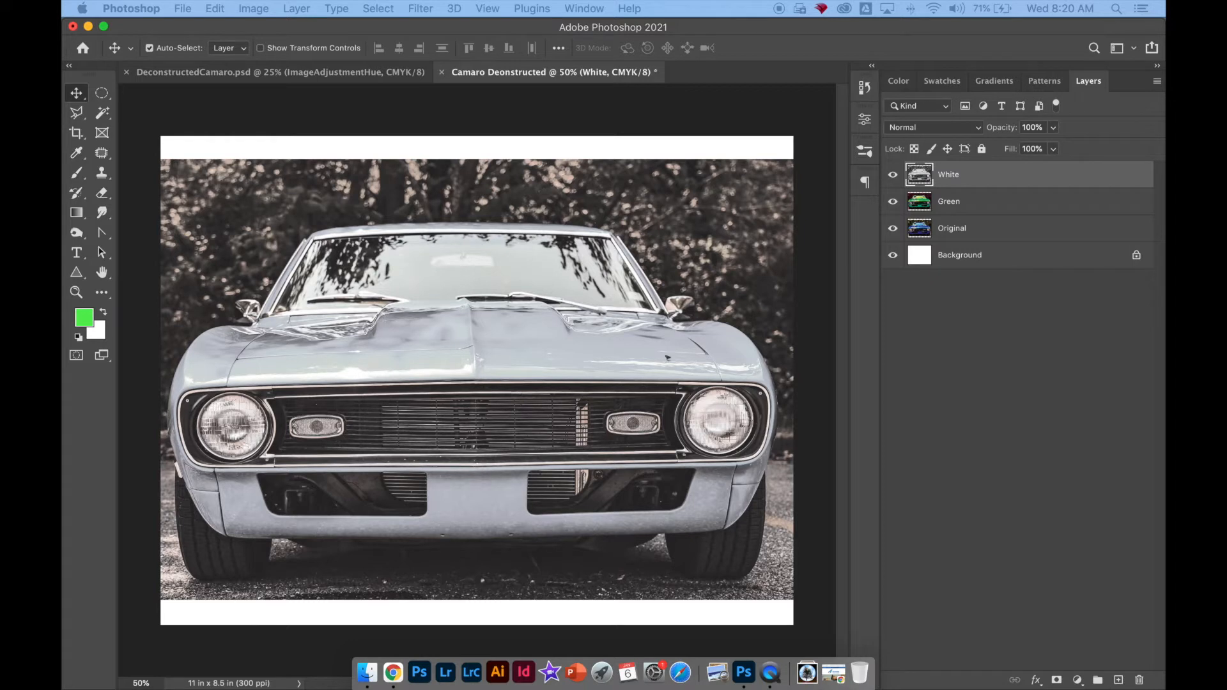
left_click_drag(1150, 207, 508, 217)
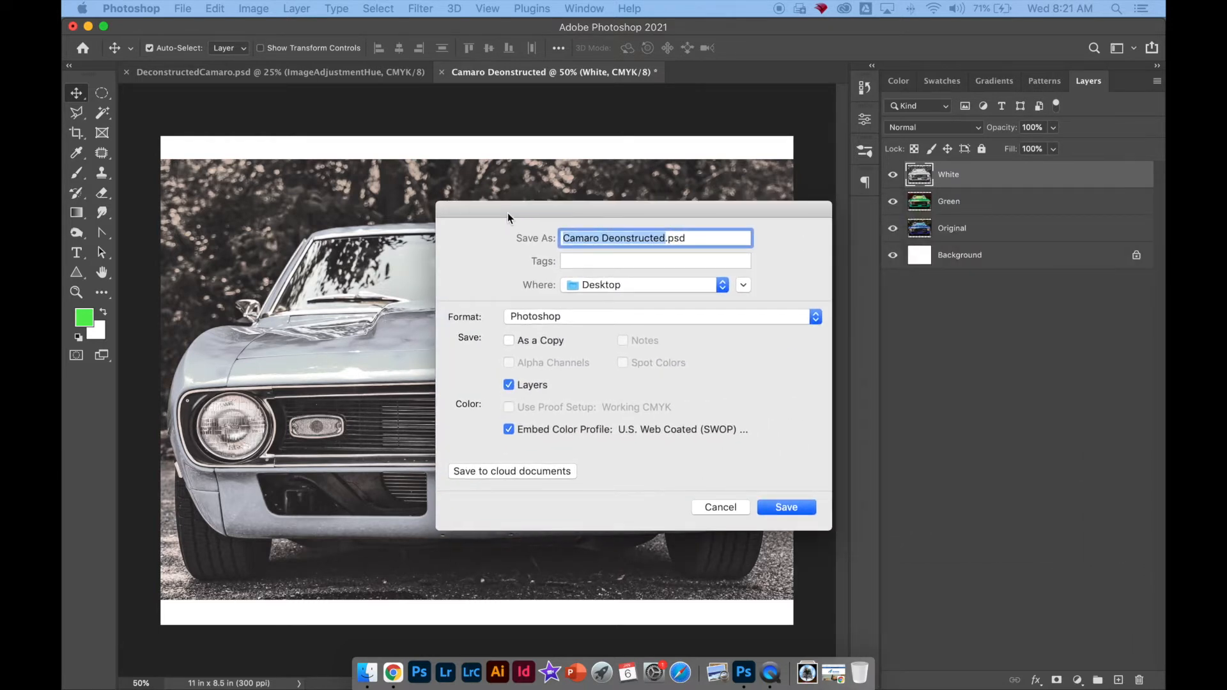
left_click(798, 511)
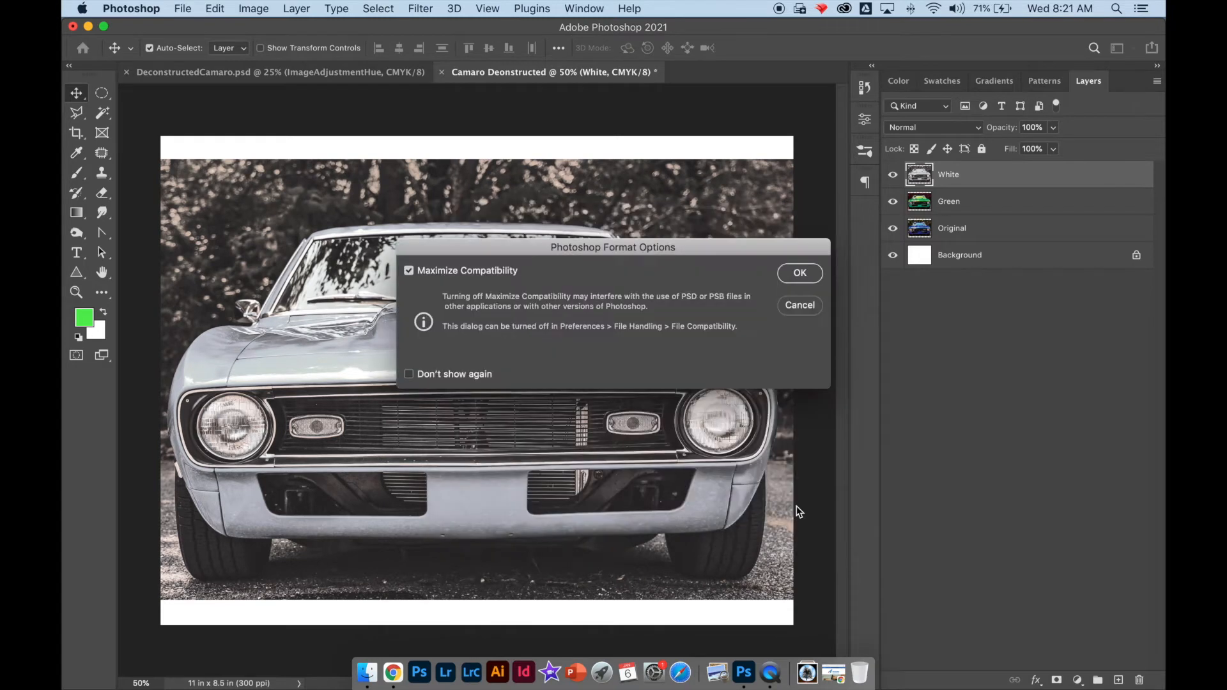
left_click(798, 274)
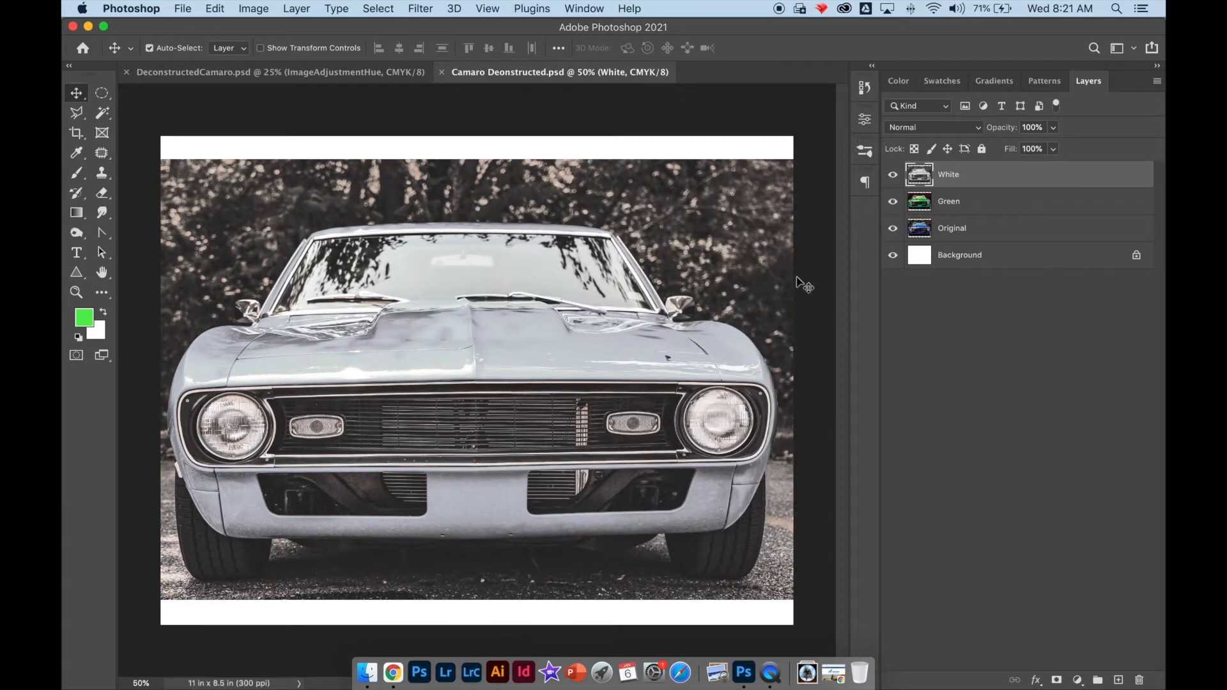
Step: Show the rulers and place vertical guides near the car's two outer sides, at about 0.3 in and 10.6 in
left_click(579, 9)
mouse_move(492, 10)
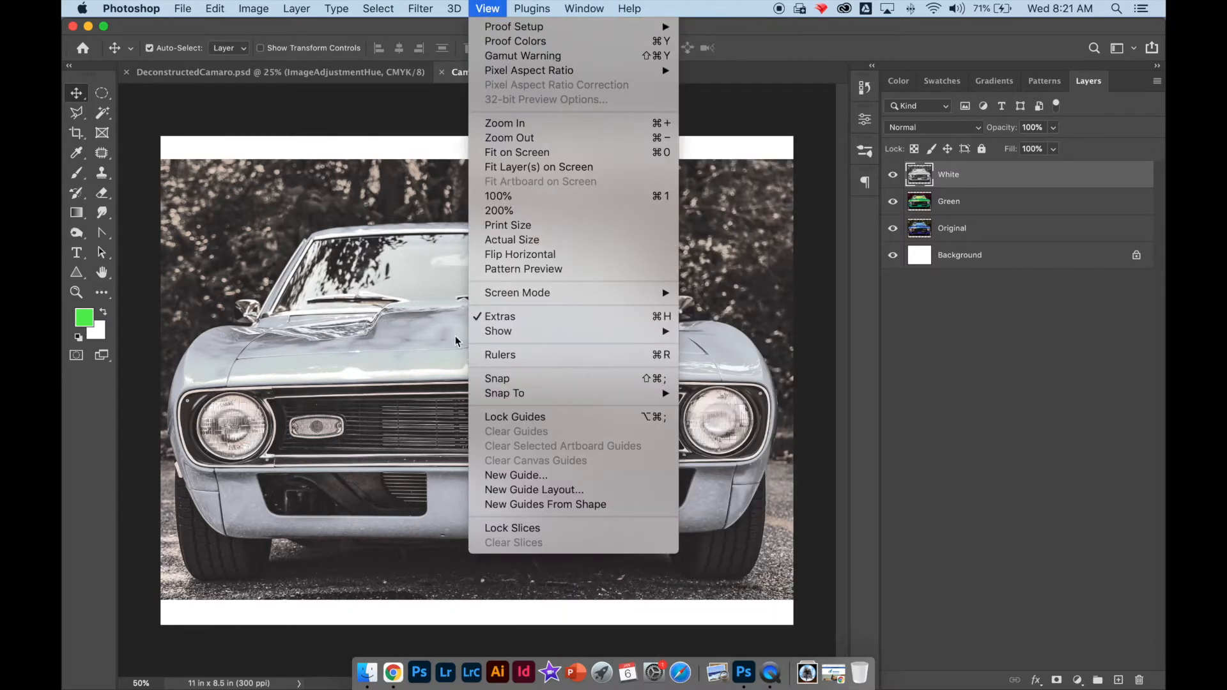
left_click(499, 354)
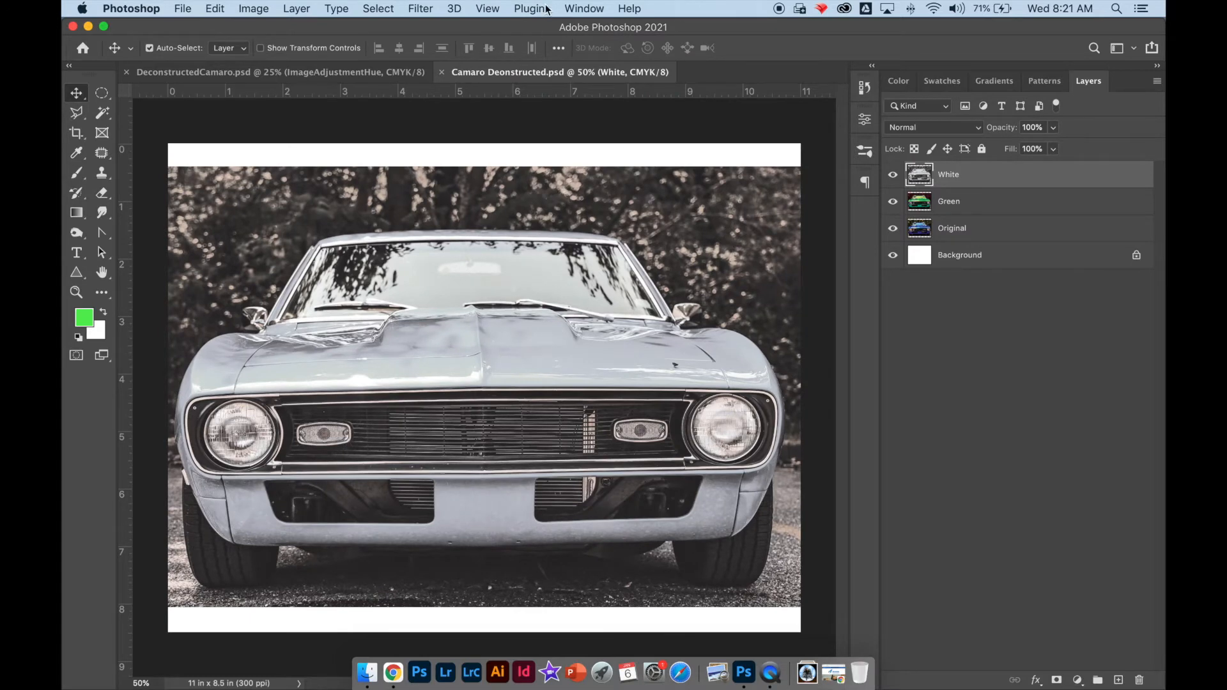
left_click(483, 13)
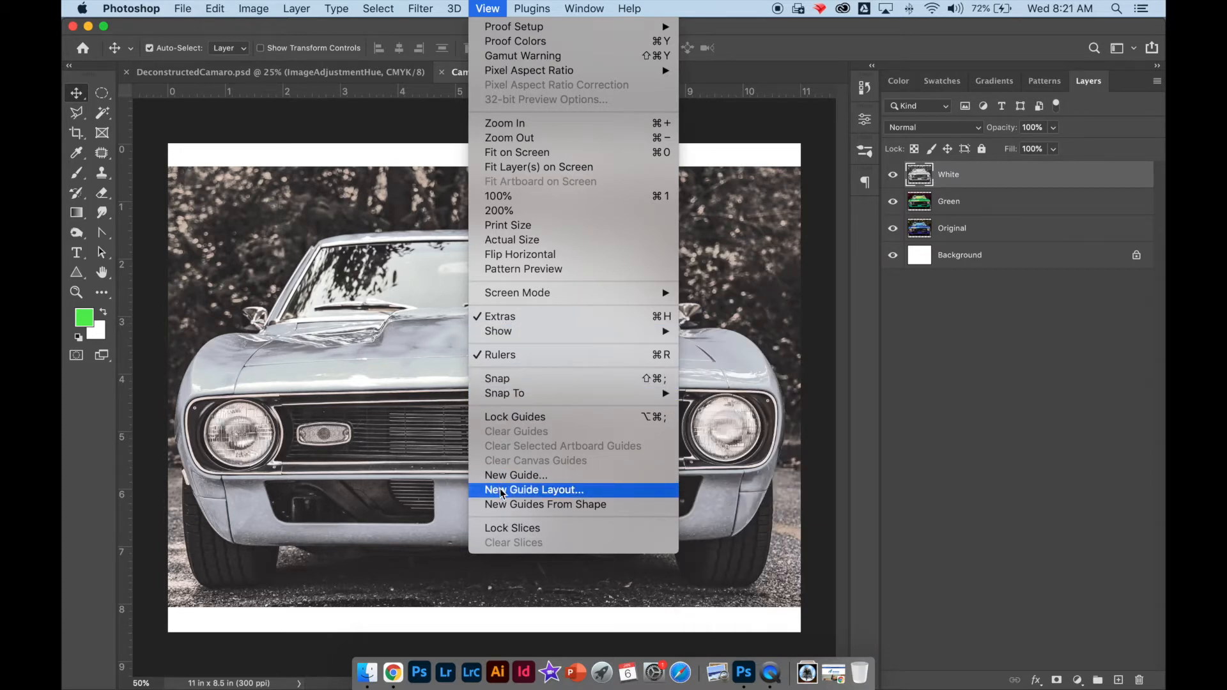
left_click(391, 133)
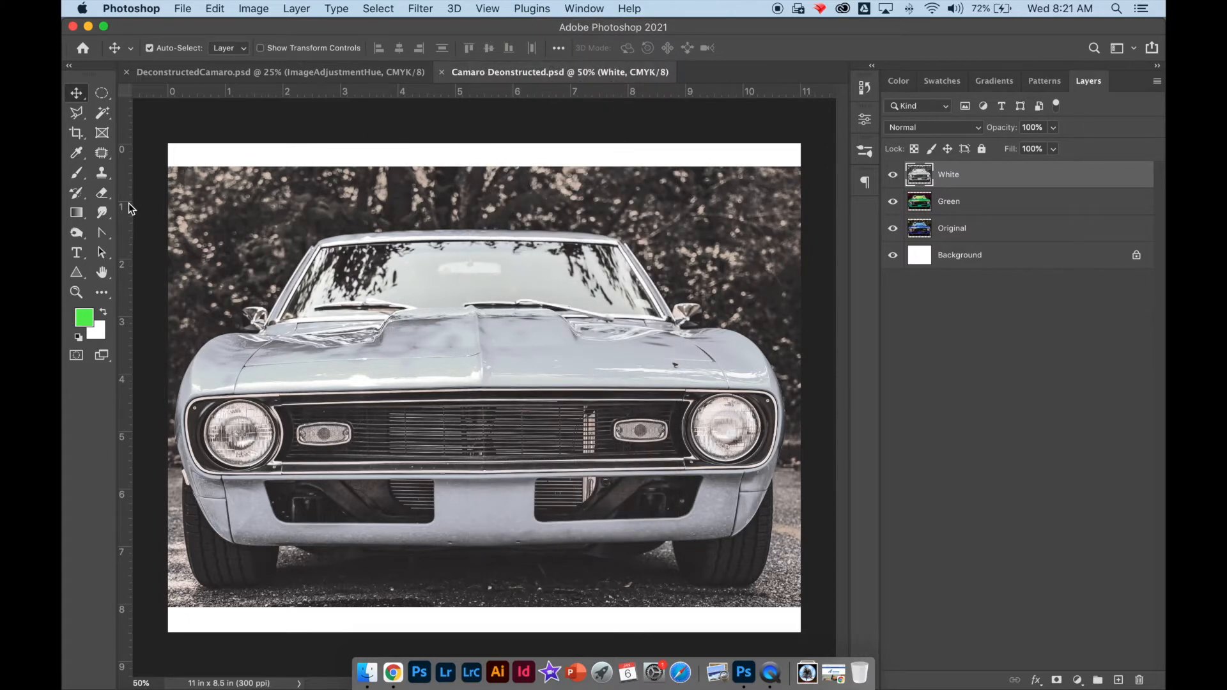
left_click_drag(129, 203, 778, 208)
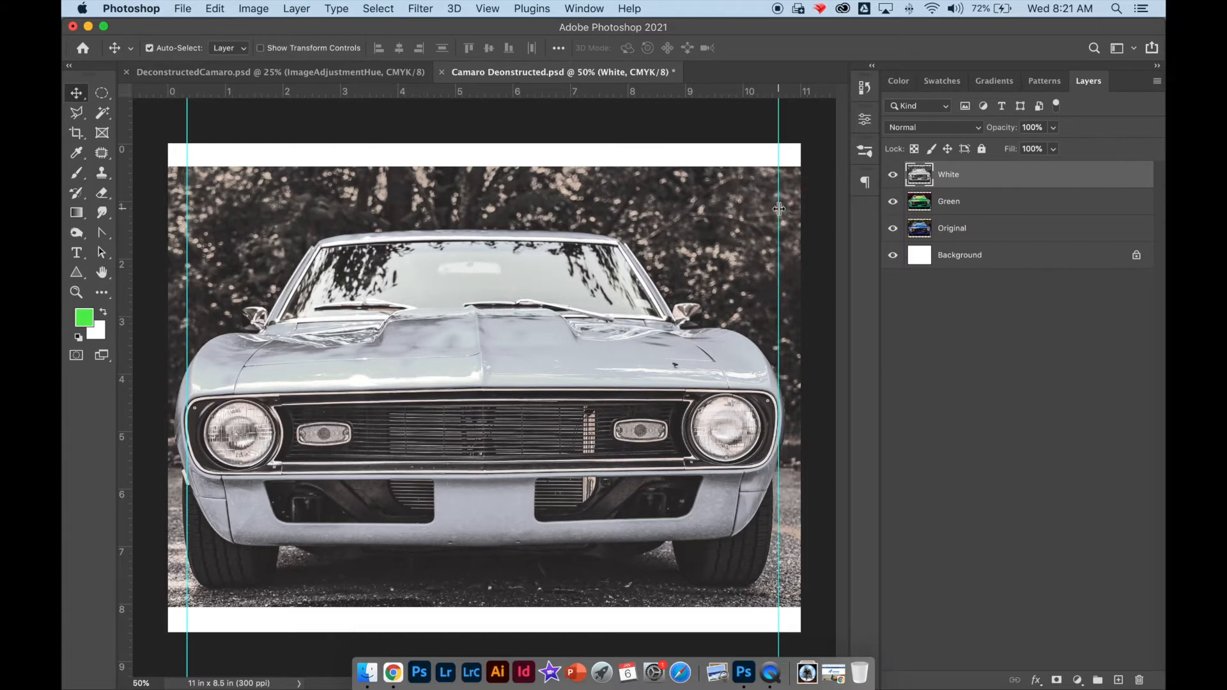
Step: Start a new guide layout for the canvas with columns and a gutter of 0 in
left_click(582, 10)
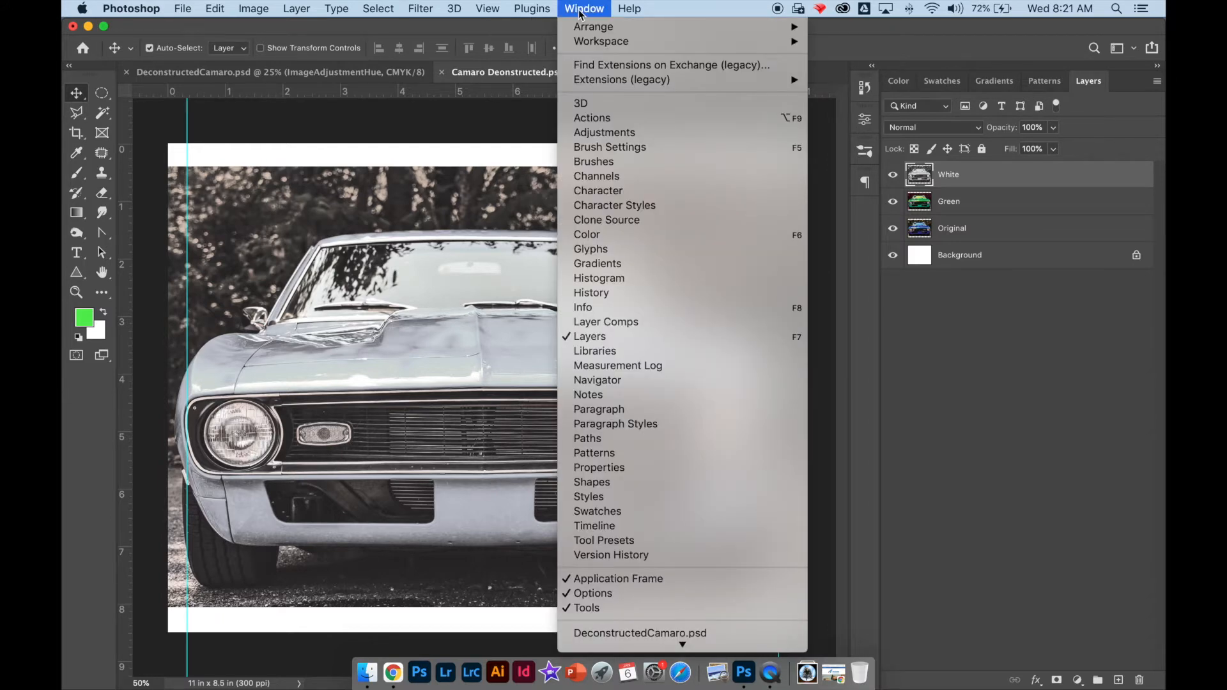
left_click(581, 11)
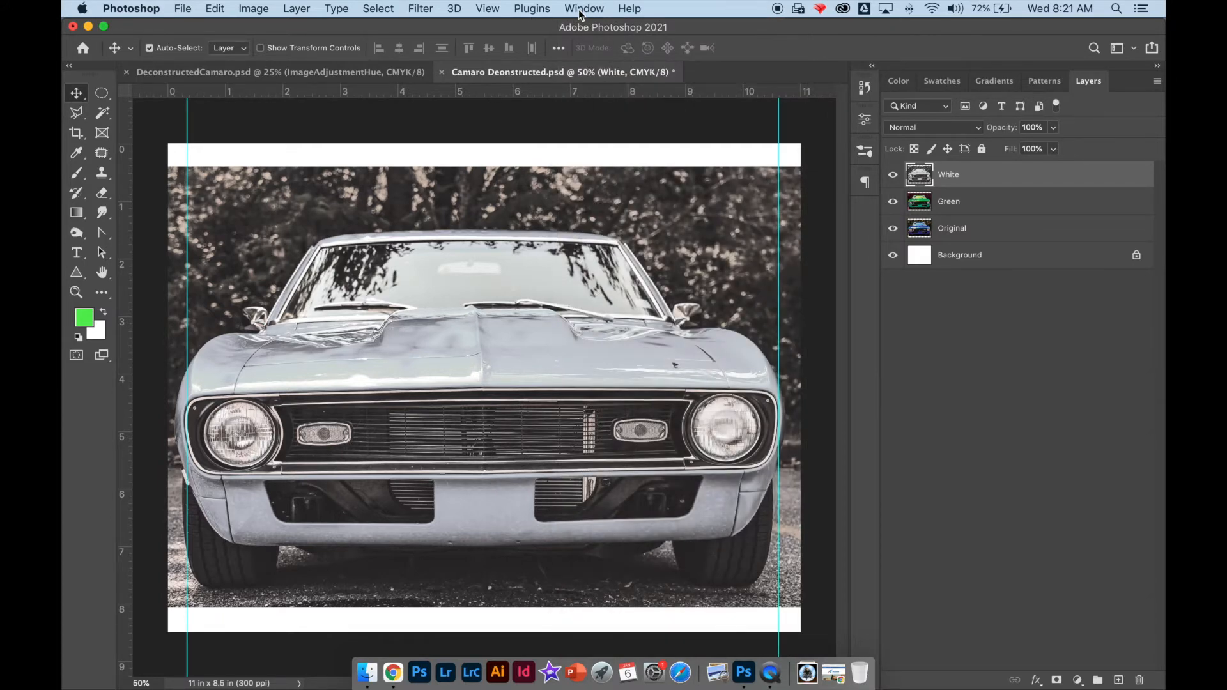
left_click(495, 11)
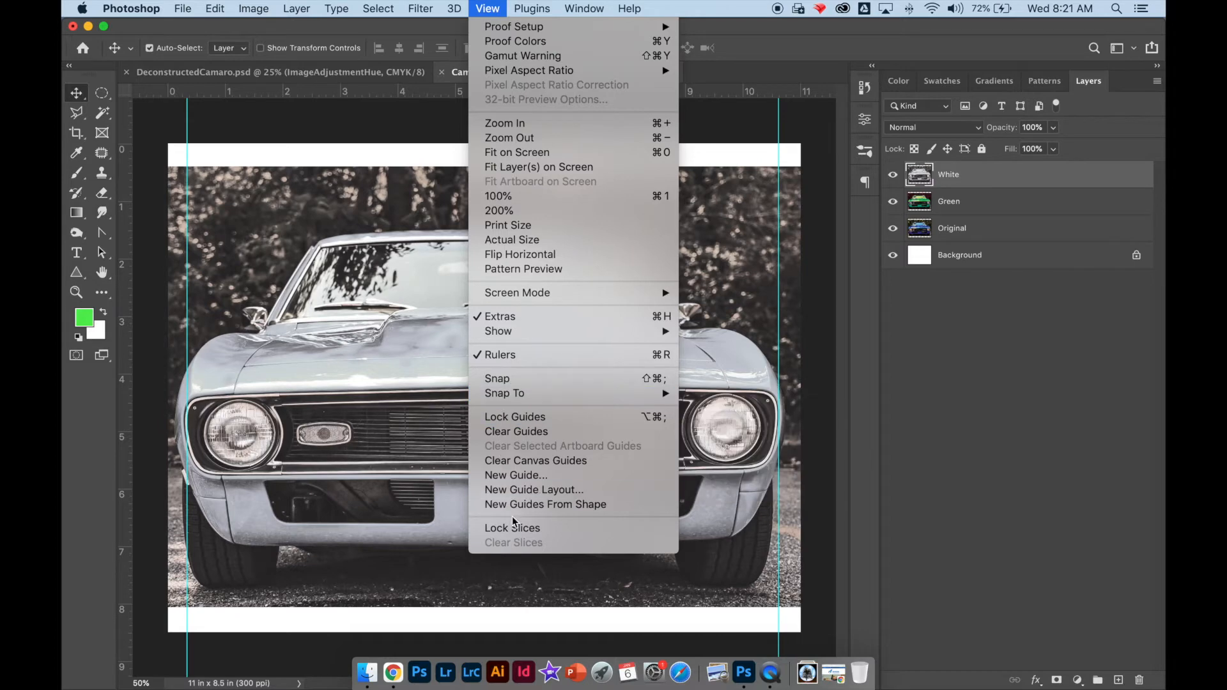
left_click(515, 496)
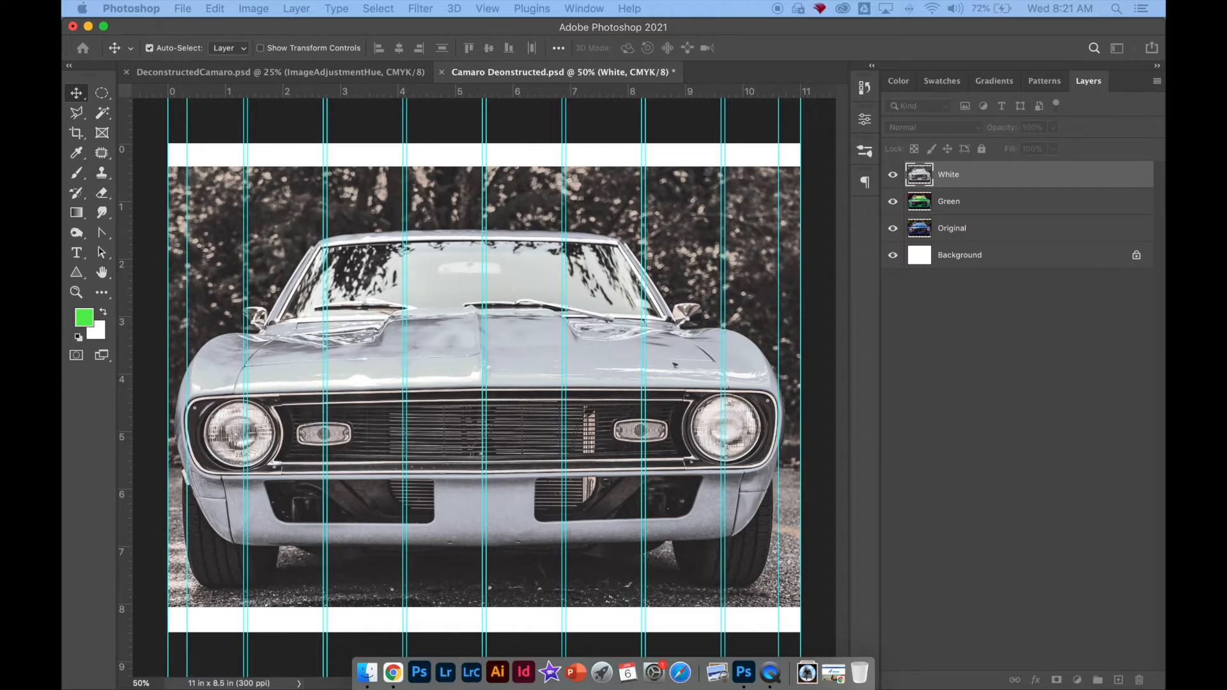
left_click_drag(1165, 362, 727, 348)
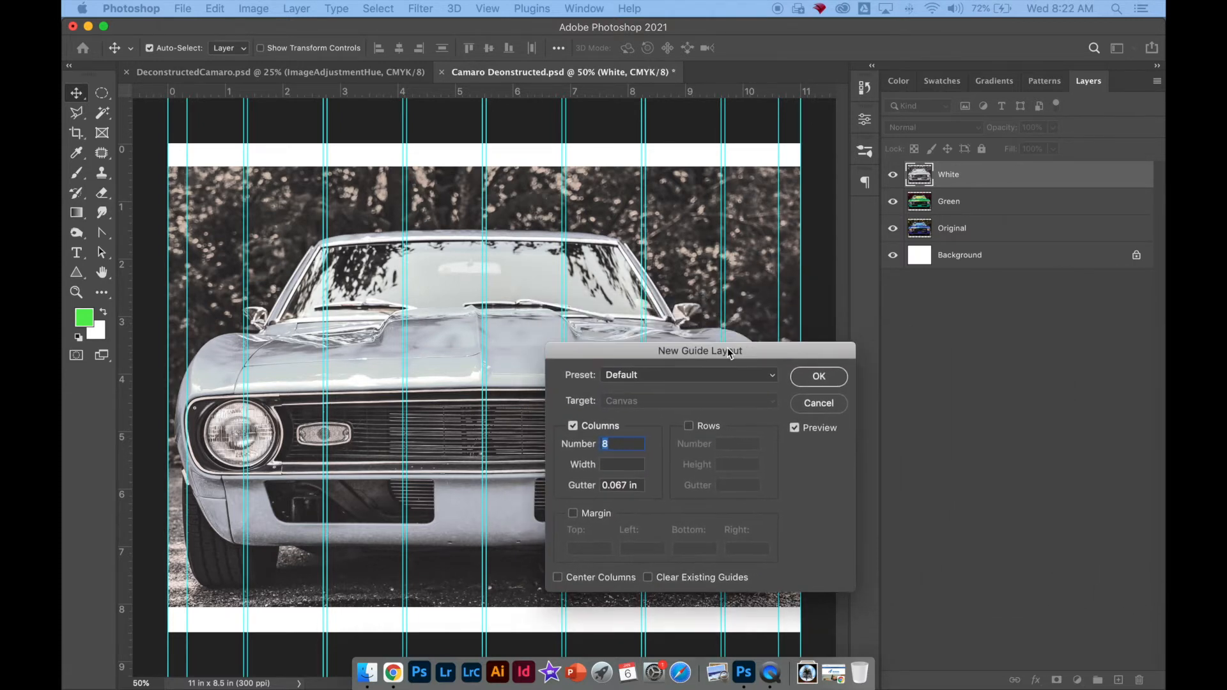
left_click_drag(628, 485, 599, 487)
type("0")
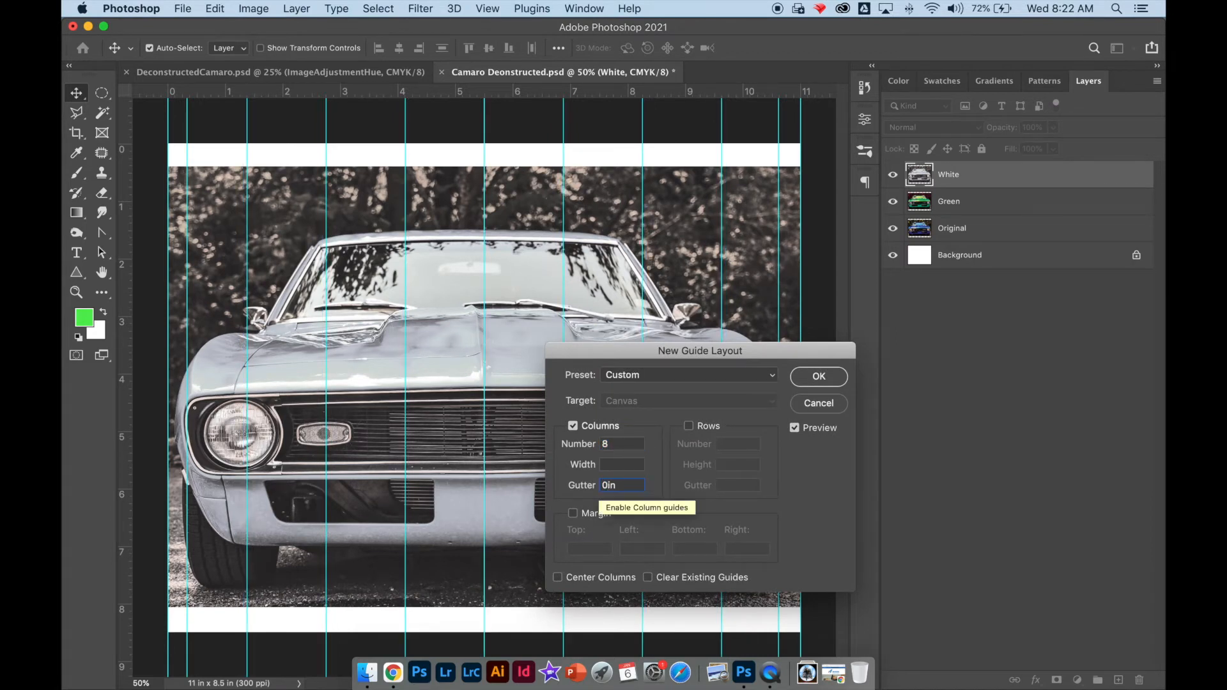
Step: Set the guide layout to 18 columns and create the guides
left_click(612, 444)
left_click_drag(612, 444, 602, 446)
type("24")
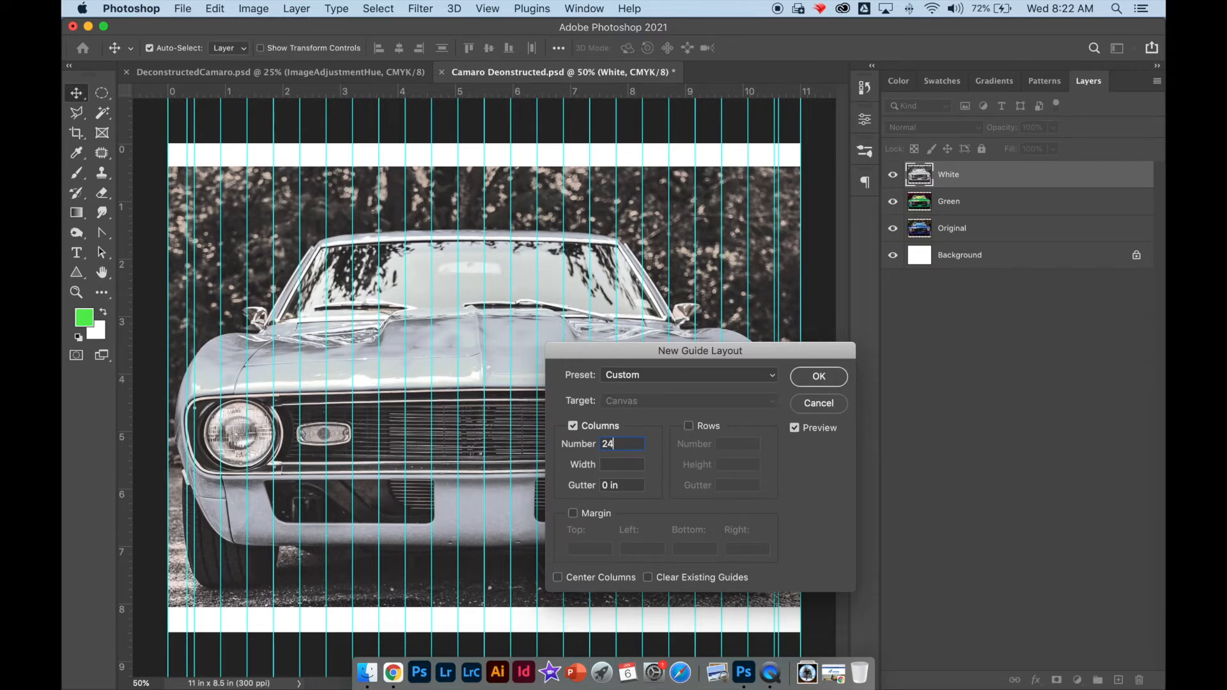
left_click_drag(614, 443, 601, 443)
type("18")
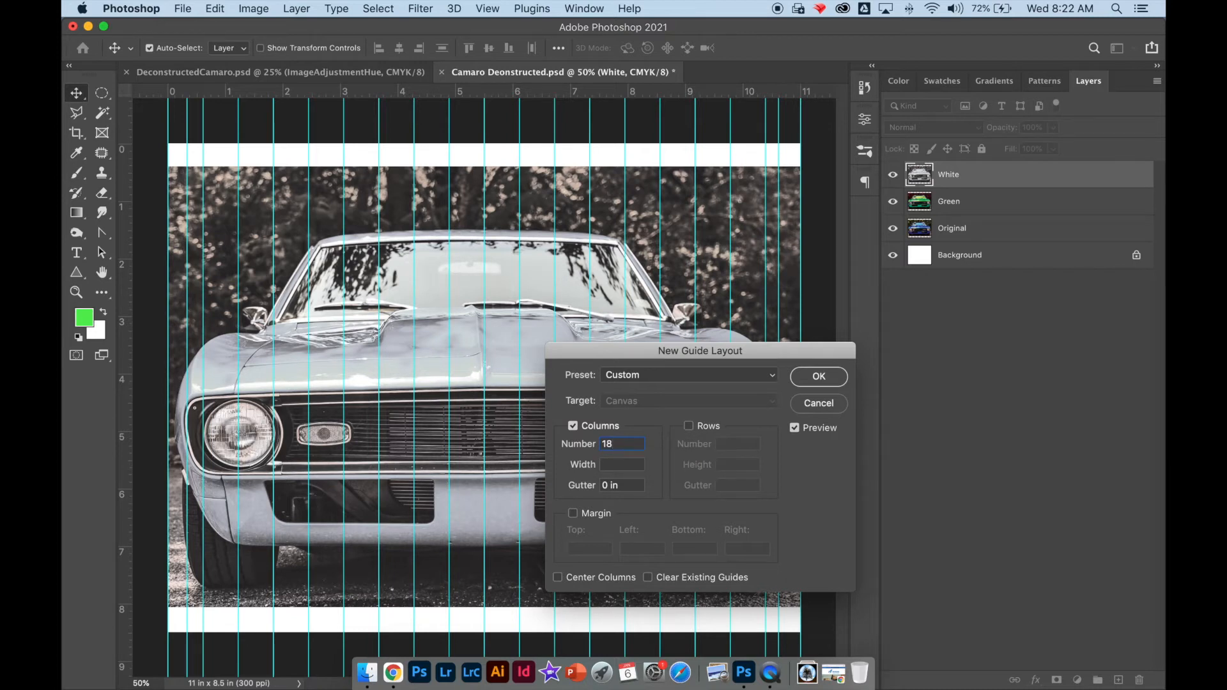
left_click(819, 378)
Step: Move the two hand-placed vertical guides from the car's outer sides off the canvas and save the document
left_click_drag(778, 168, 817, 160)
left_click_drag(188, 131, 150, 133)
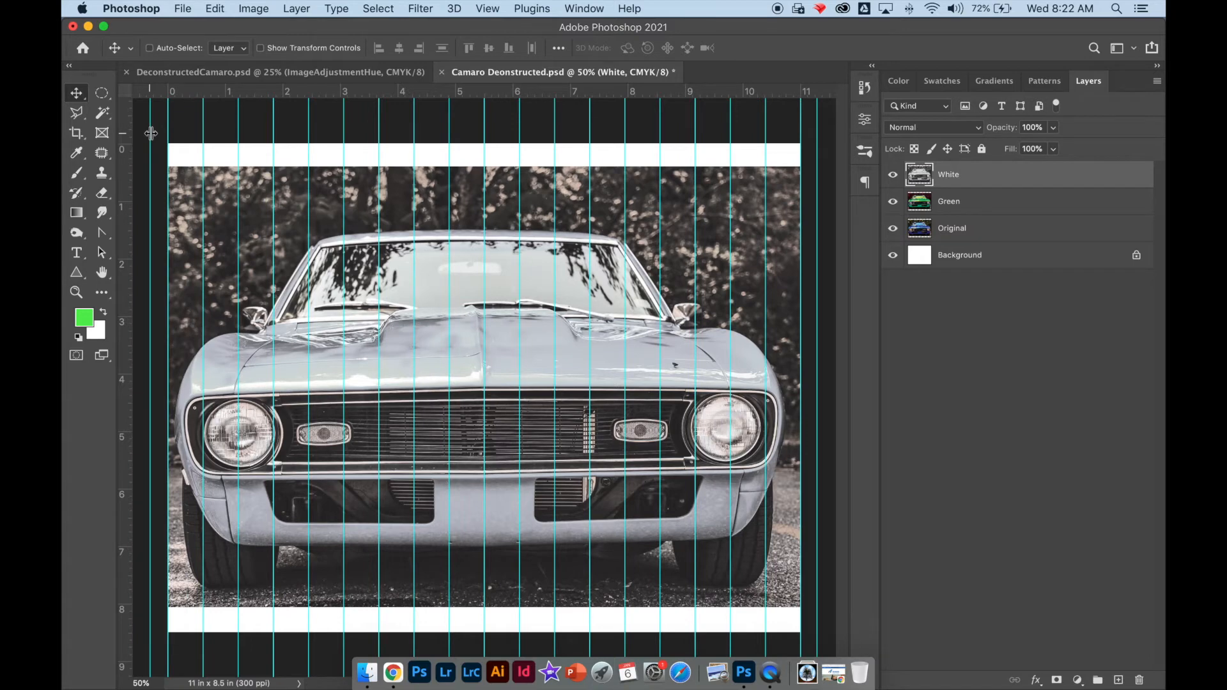
key("super+s")
Step: Duplicate the Original layer, place the copy directly beneath Original and hide it
left_click(993, 233)
right_click(993, 234)
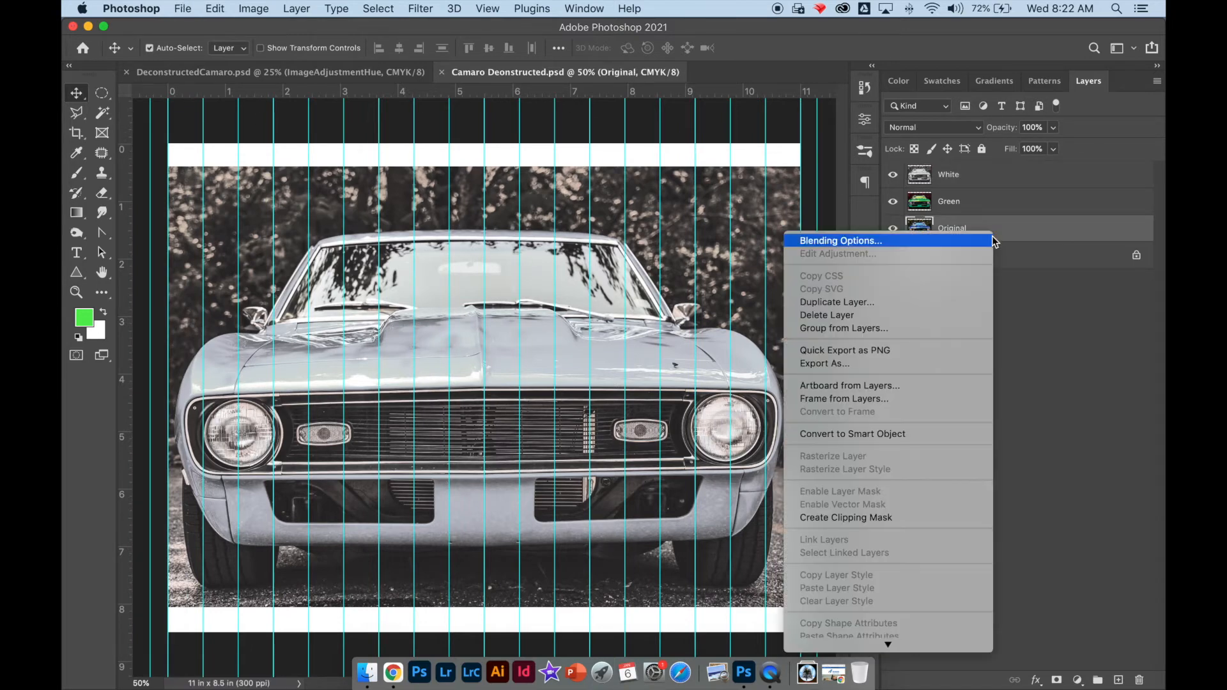
left_click(955, 301)
left_click(751, 421)
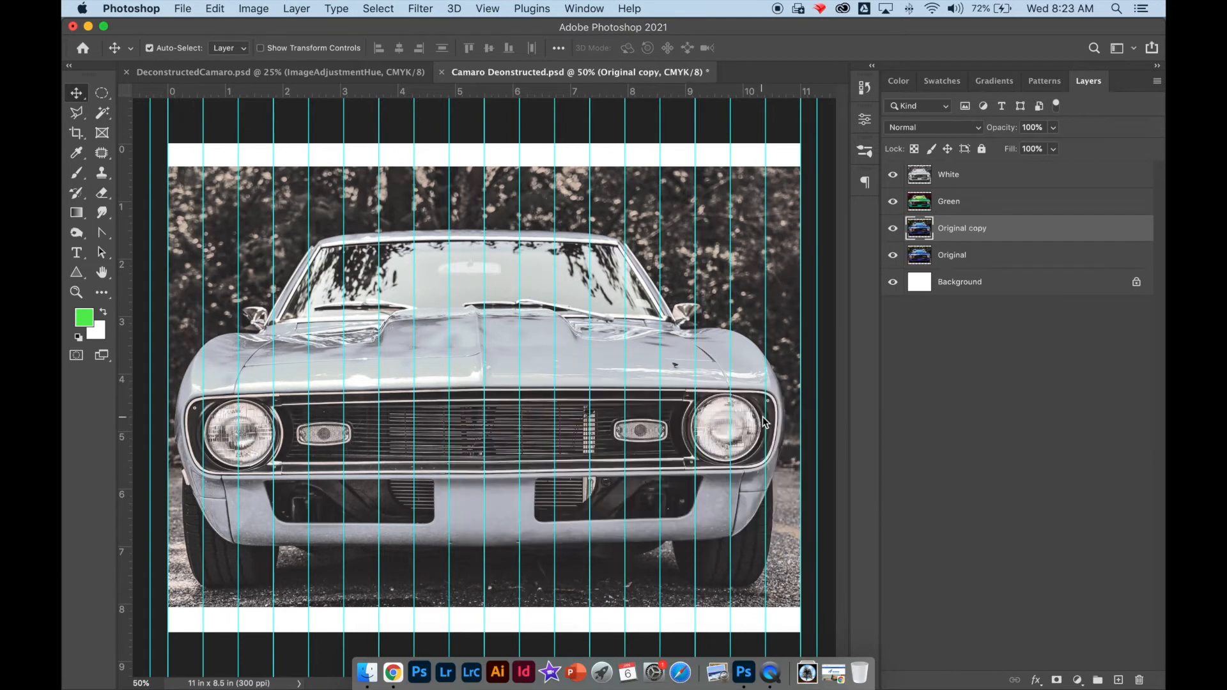
left_click_drag(965, 240, 962, 272)
left_click(893, 257)
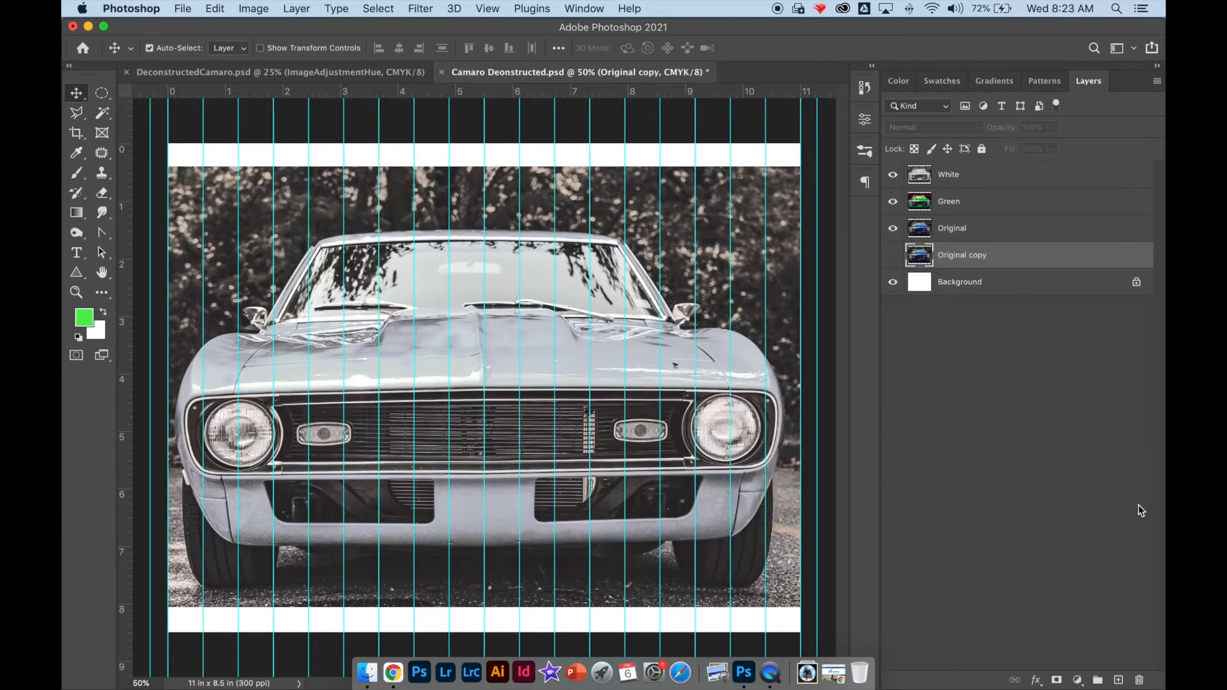
Step: Add an empty layer above Original copy and ready the Paint Bucket tool with a yellow foreground color
left_click(1117, 680)
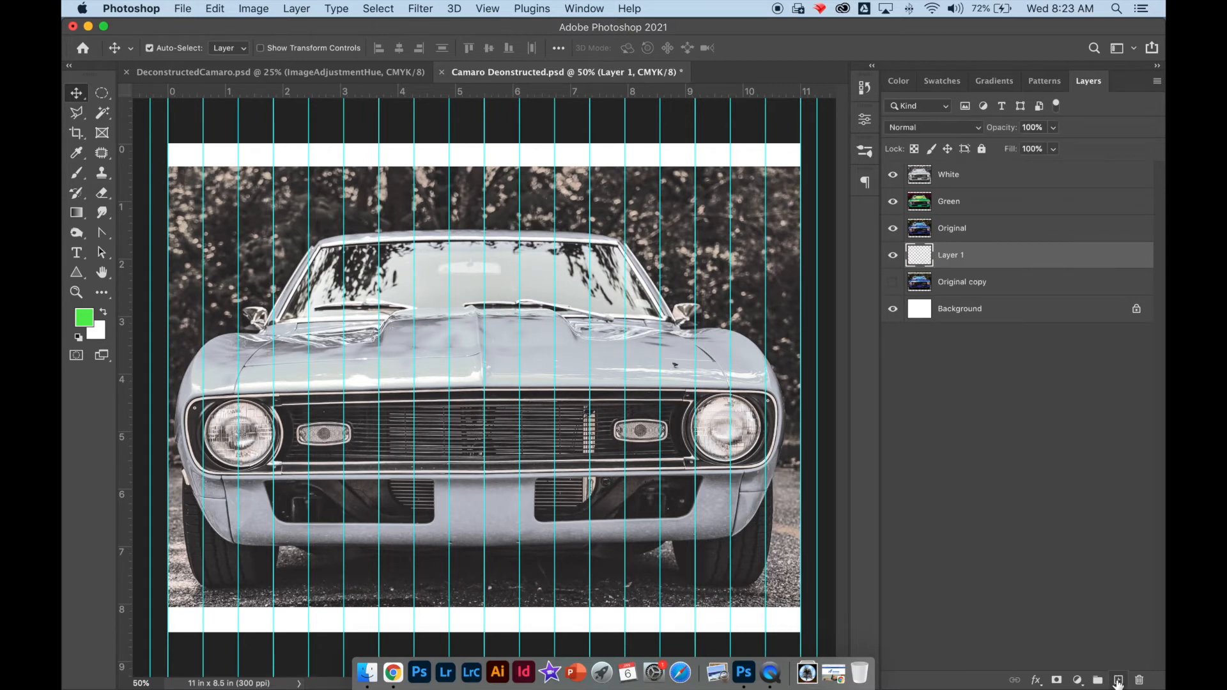
left_click(84, 317)
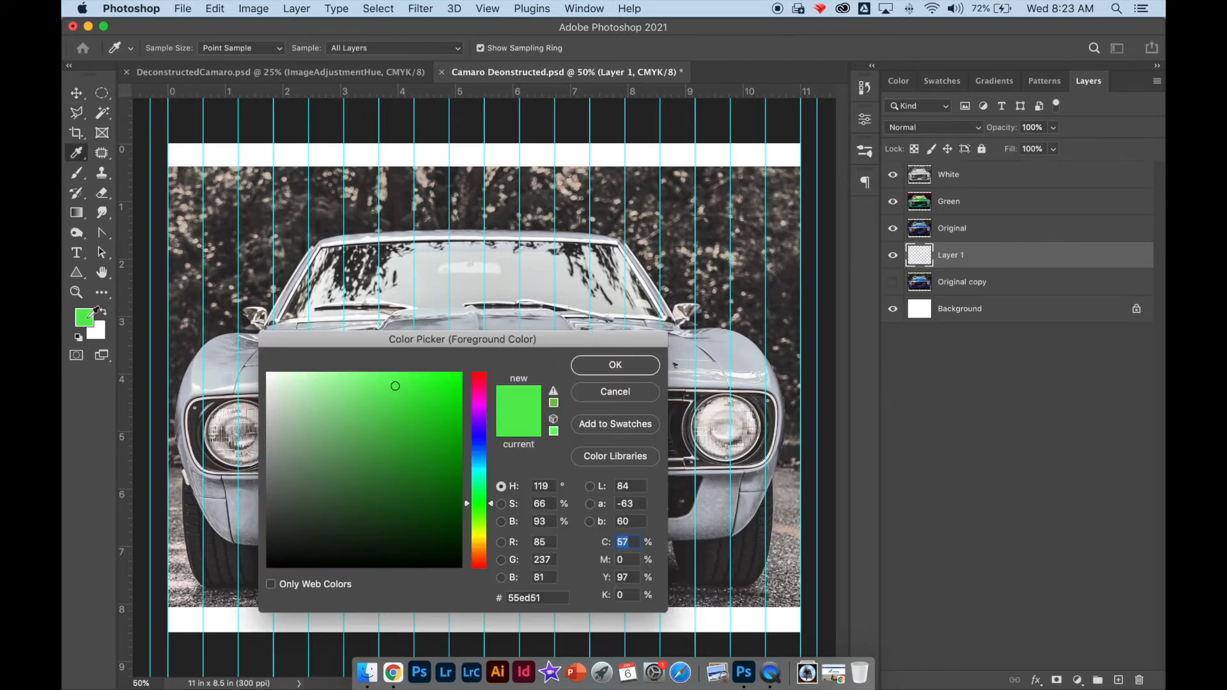
left_click(479, 538)
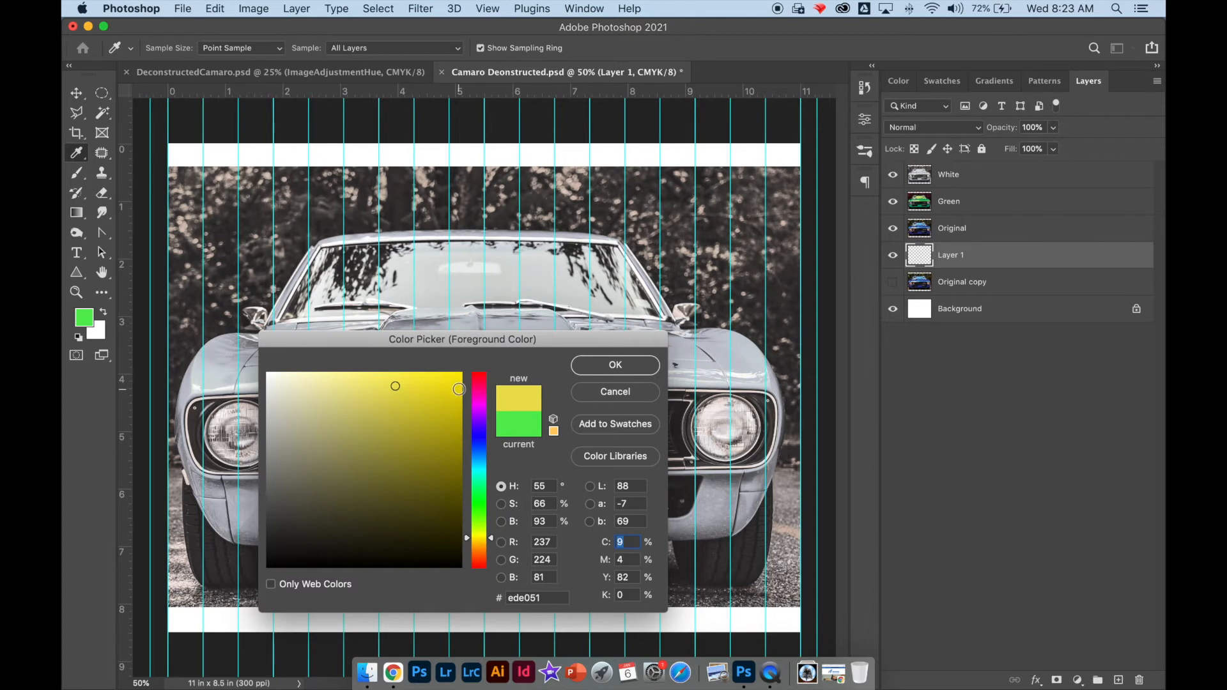
left_click(635, 370)
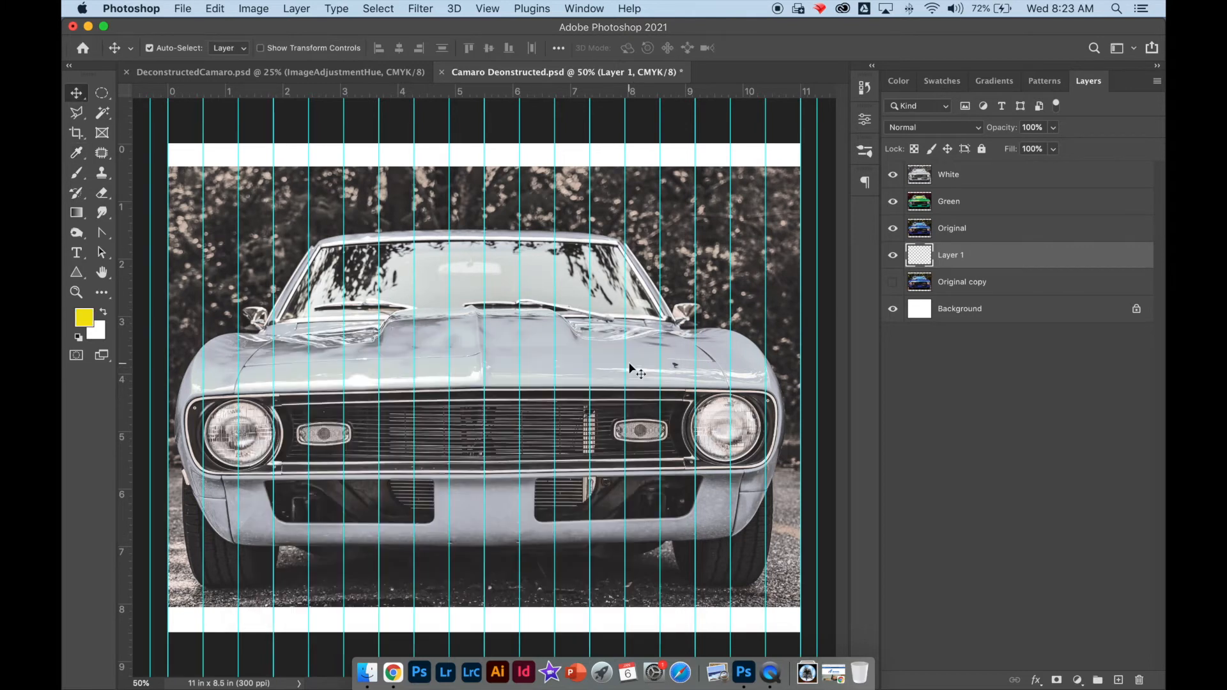
left_click(76, 212)
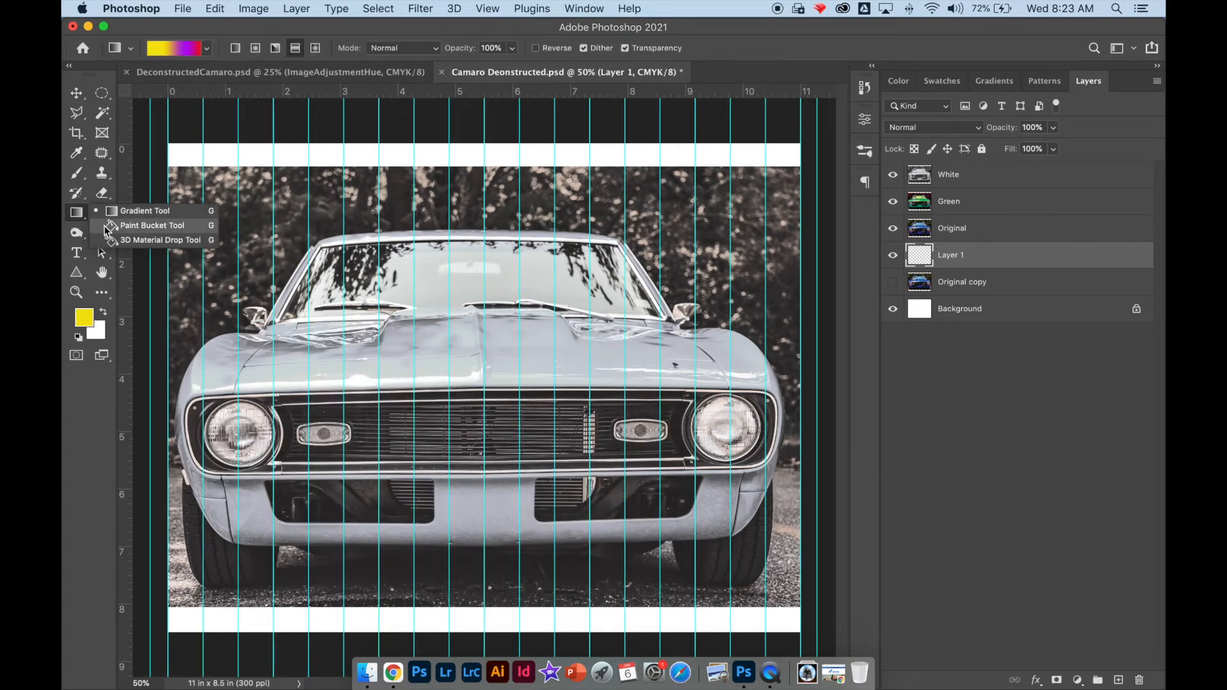
left_click(107, 228)
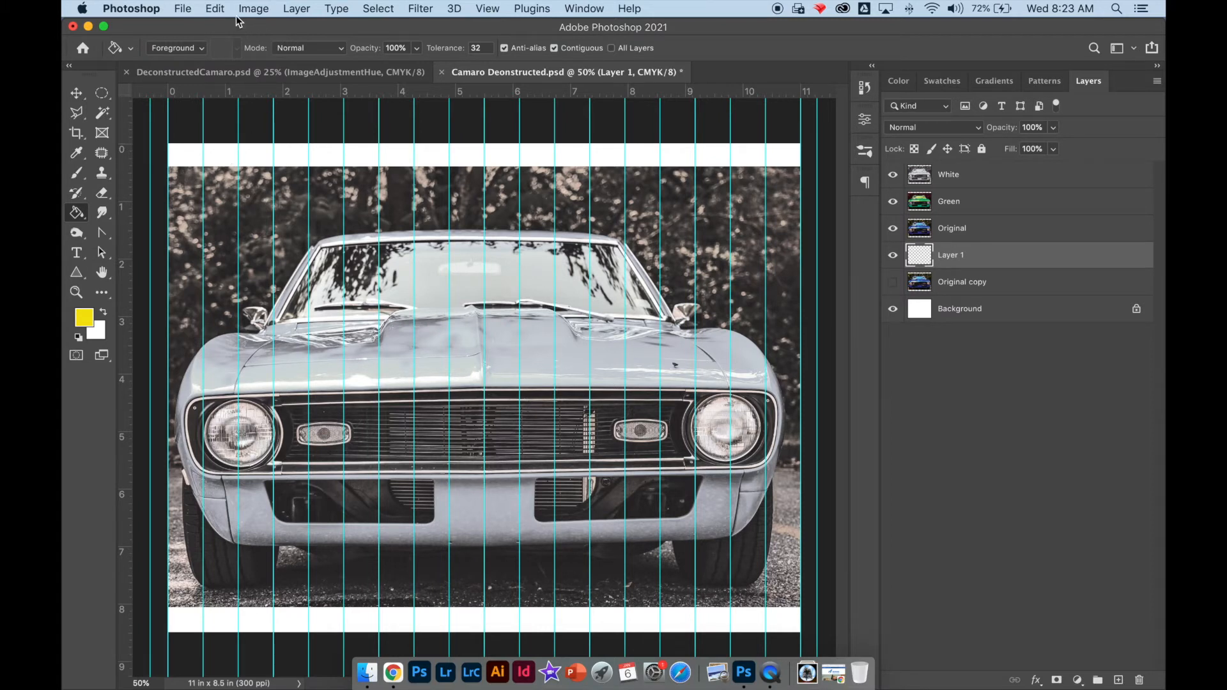
Step: Fill Layer 1 using the Fill command with Color contents, Normal mode and 100% opacity
left_click(216, 8)
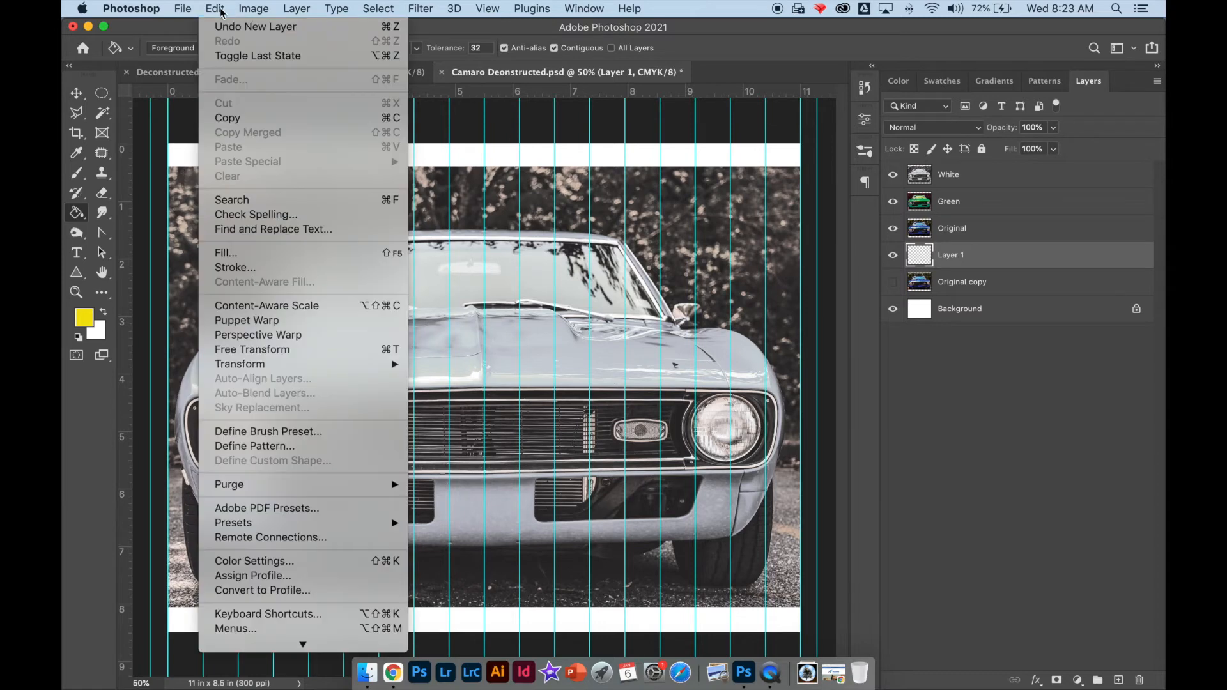
left_click(247, 252)
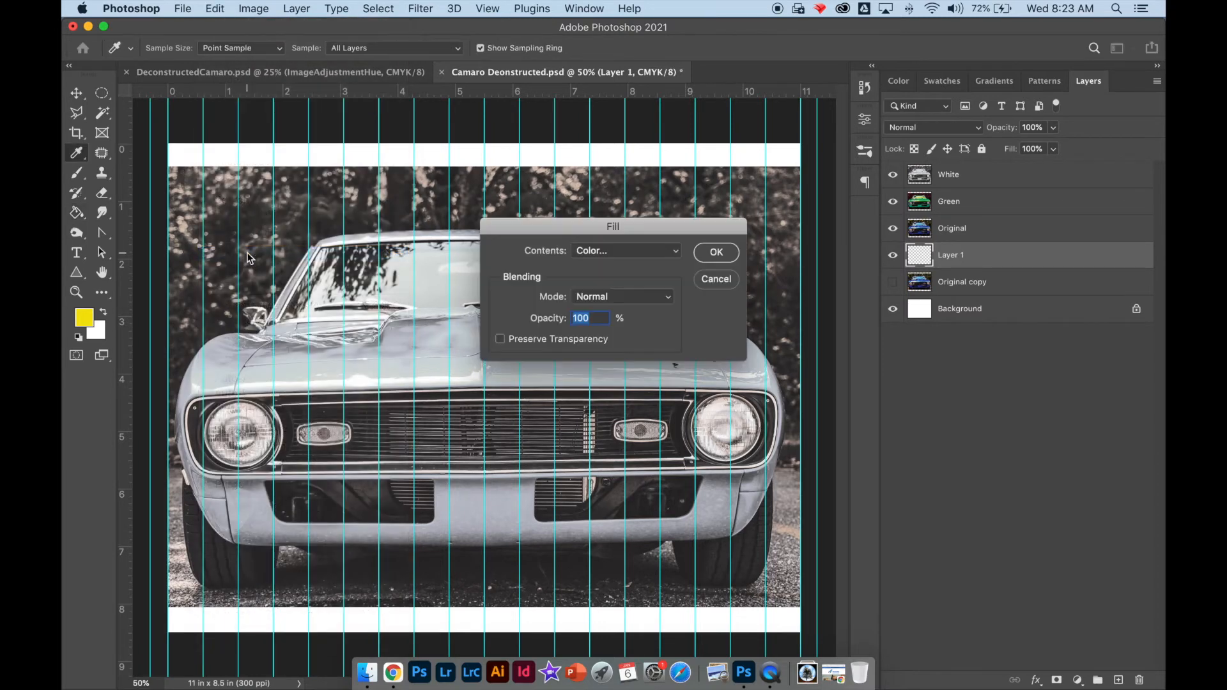
left_click(717, 253)
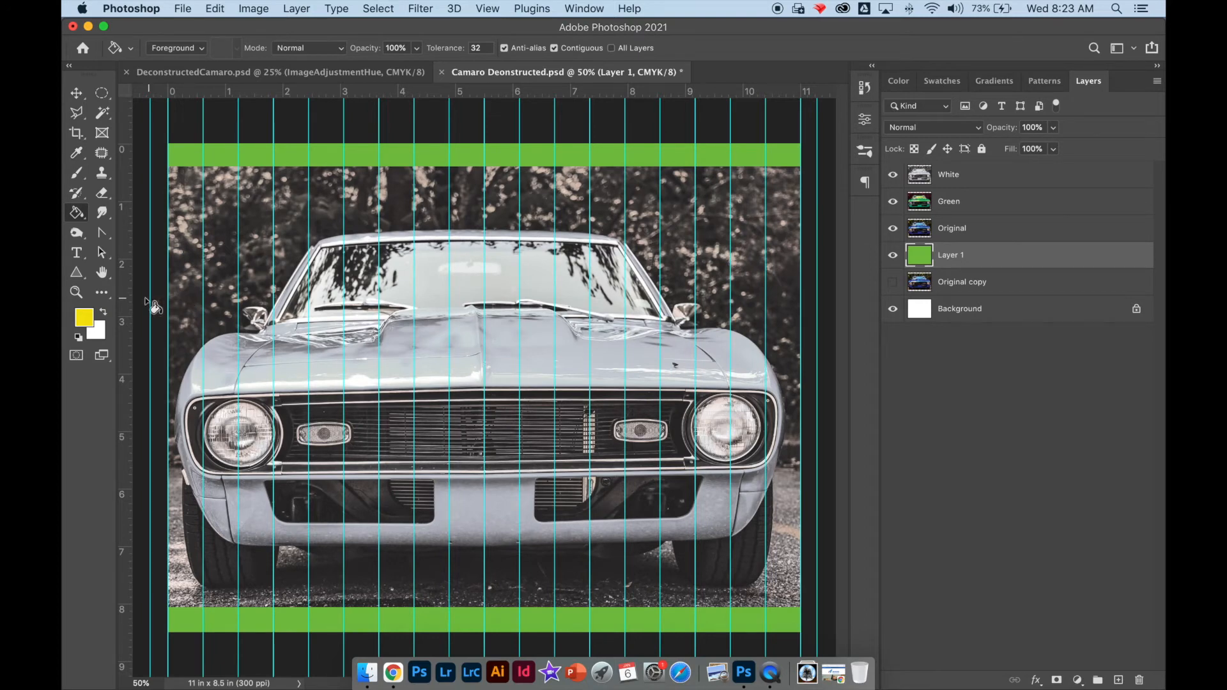
Step: Adjust the yellow foreground color, fill Layer 1 with it using the Paint Bucket, and save the document
left_click(88, 316)
left_click(449, 383)
left_click(615, 365)
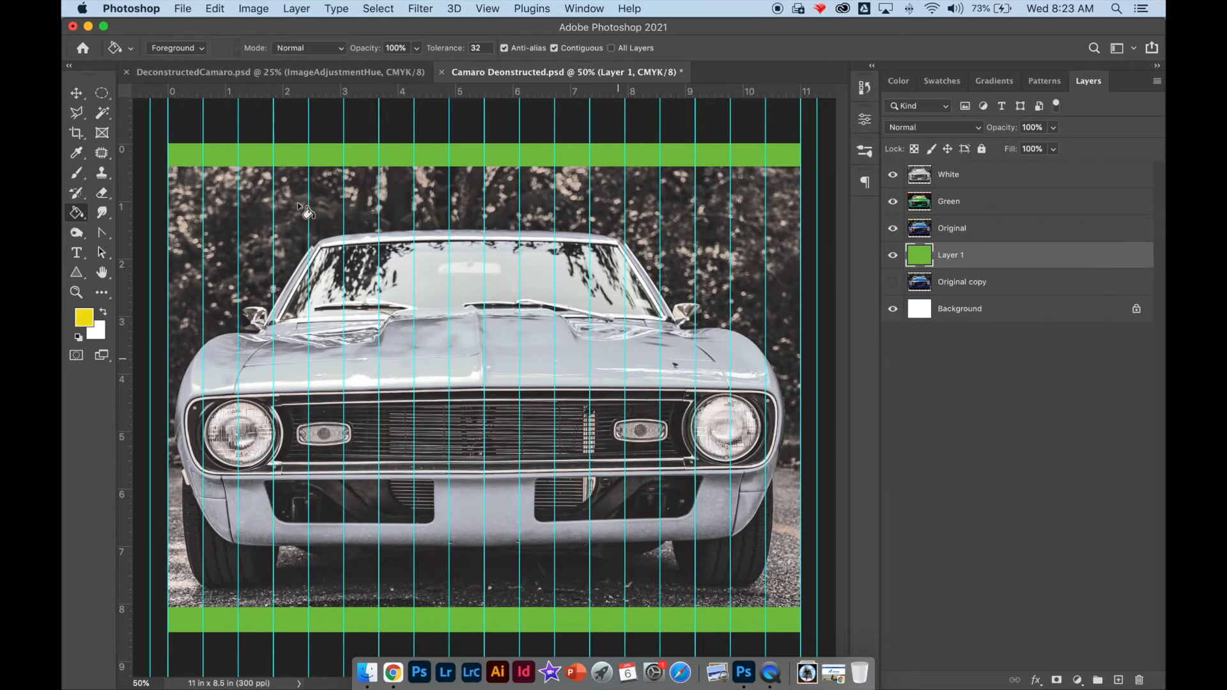
left_click(248, 147)
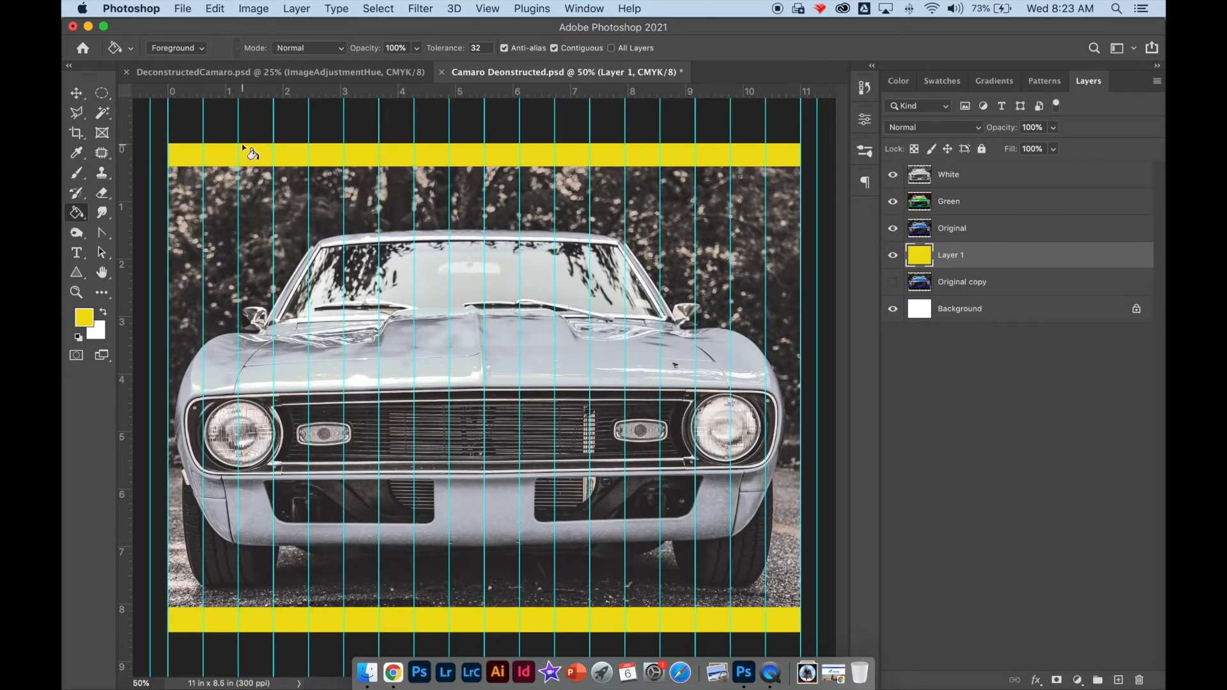
left_click(76, 98)
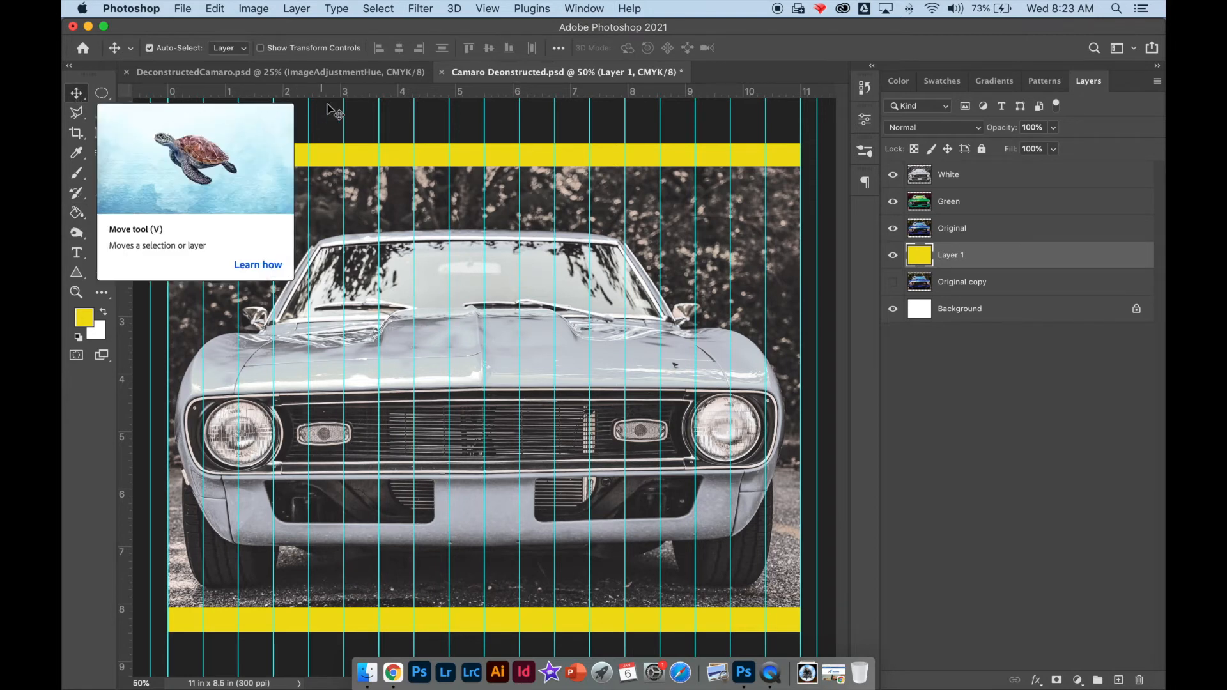
key("super+s")
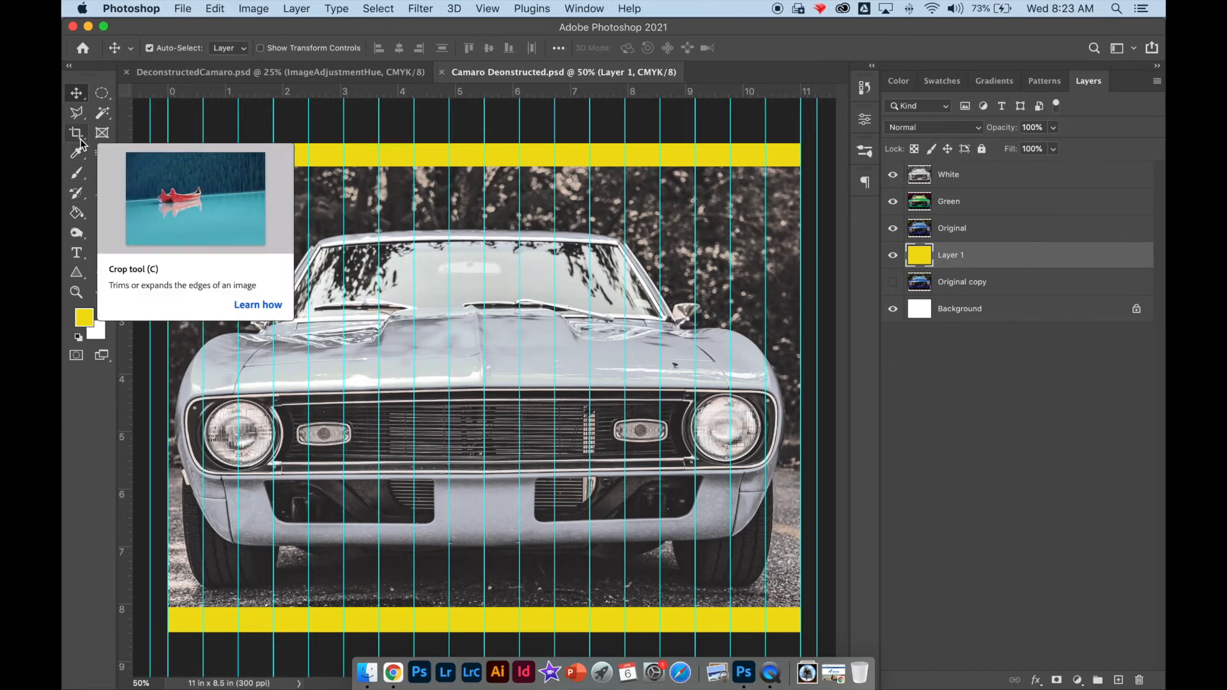
Step: Delete a full-height rectangular strip covering the first two guide columns at the image's left edge from the White layer
left_click(104, 98)
left_click(105, 102)
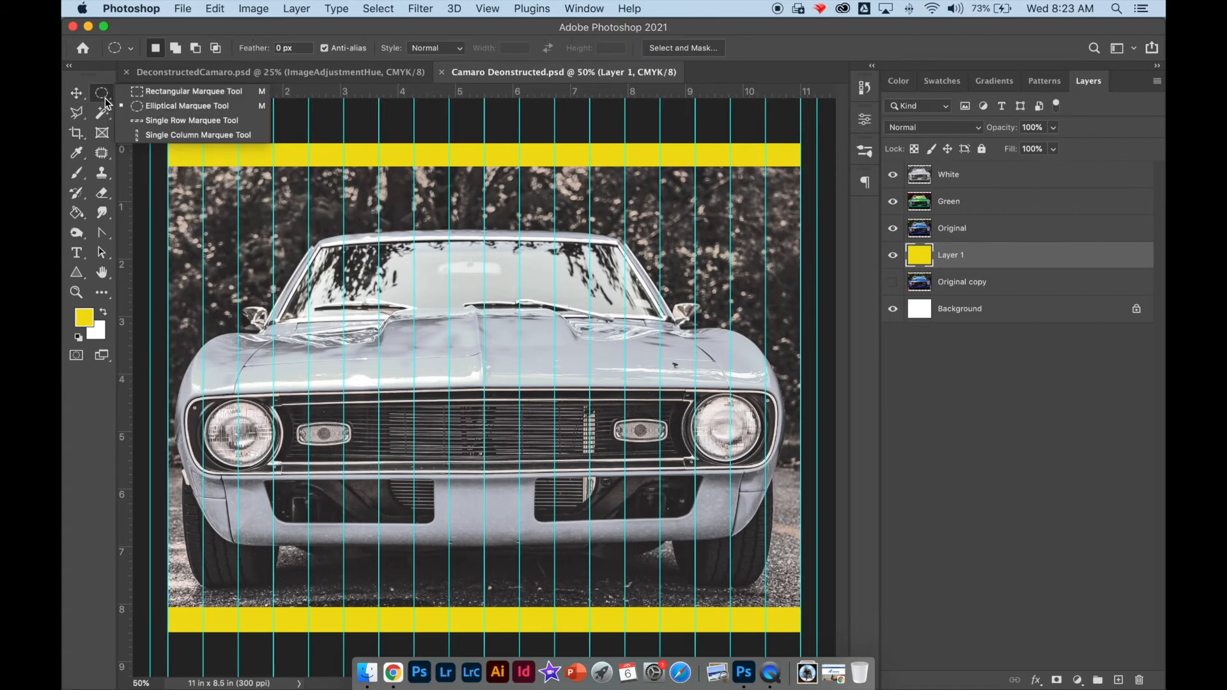
left_click(128, 96)
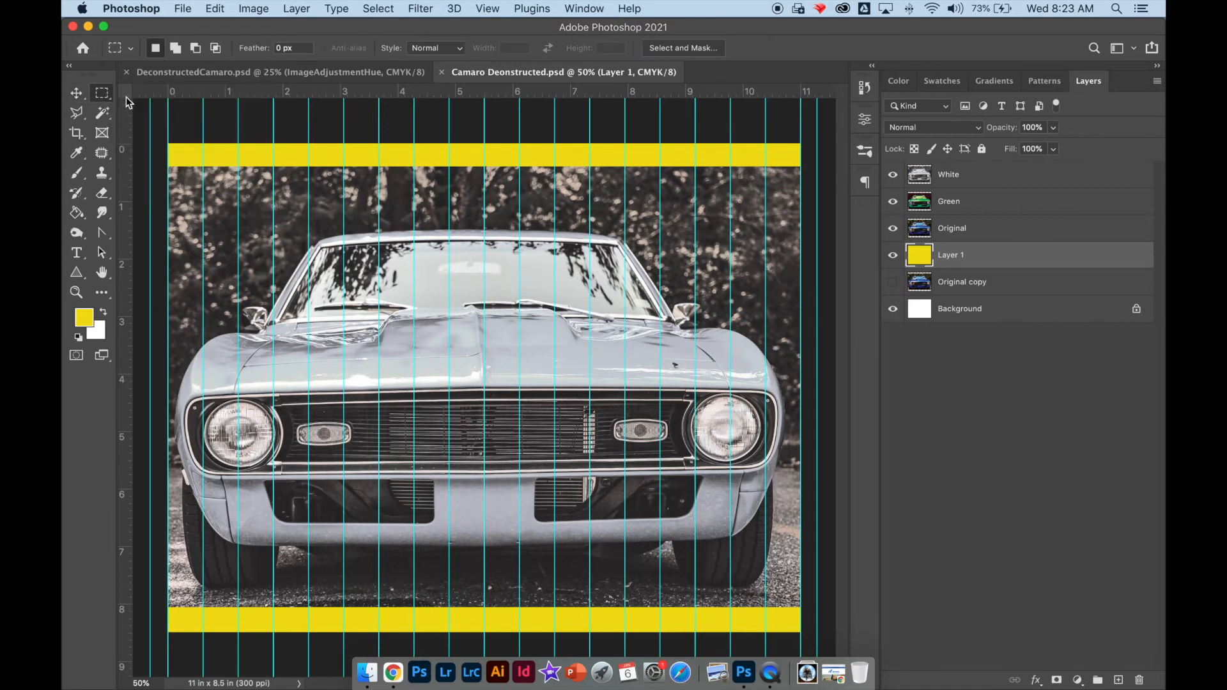
left_click(990, 179)
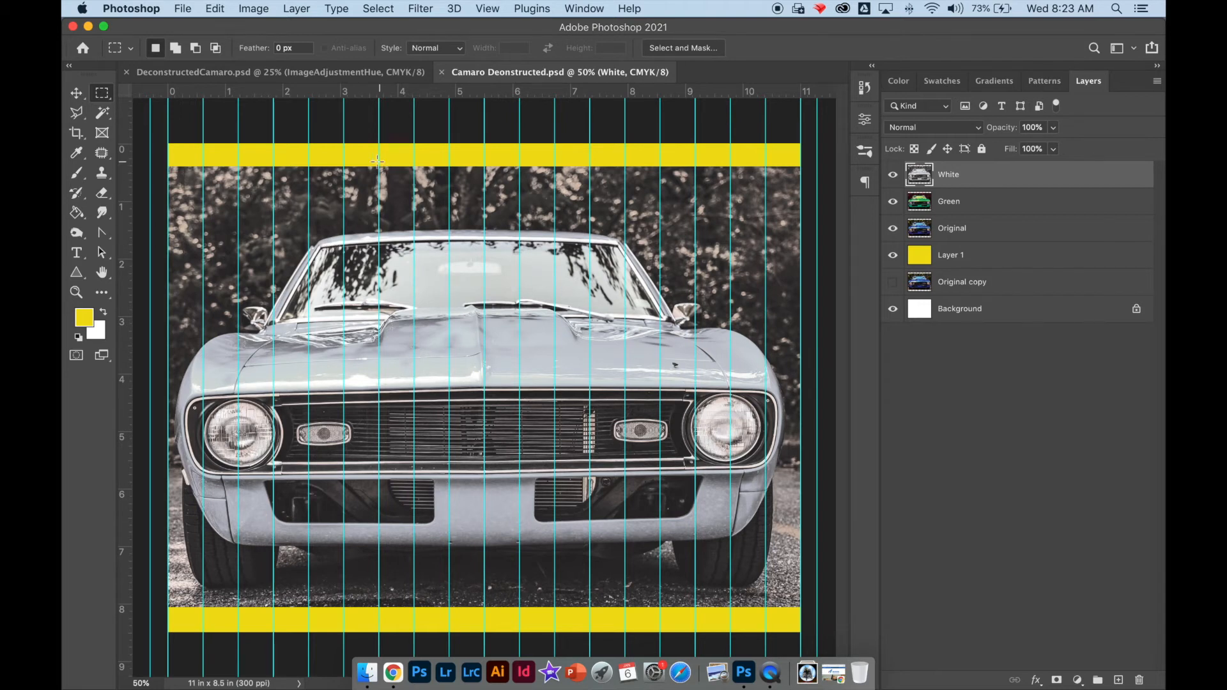
left_click_drag(168, 144, 200, 451)
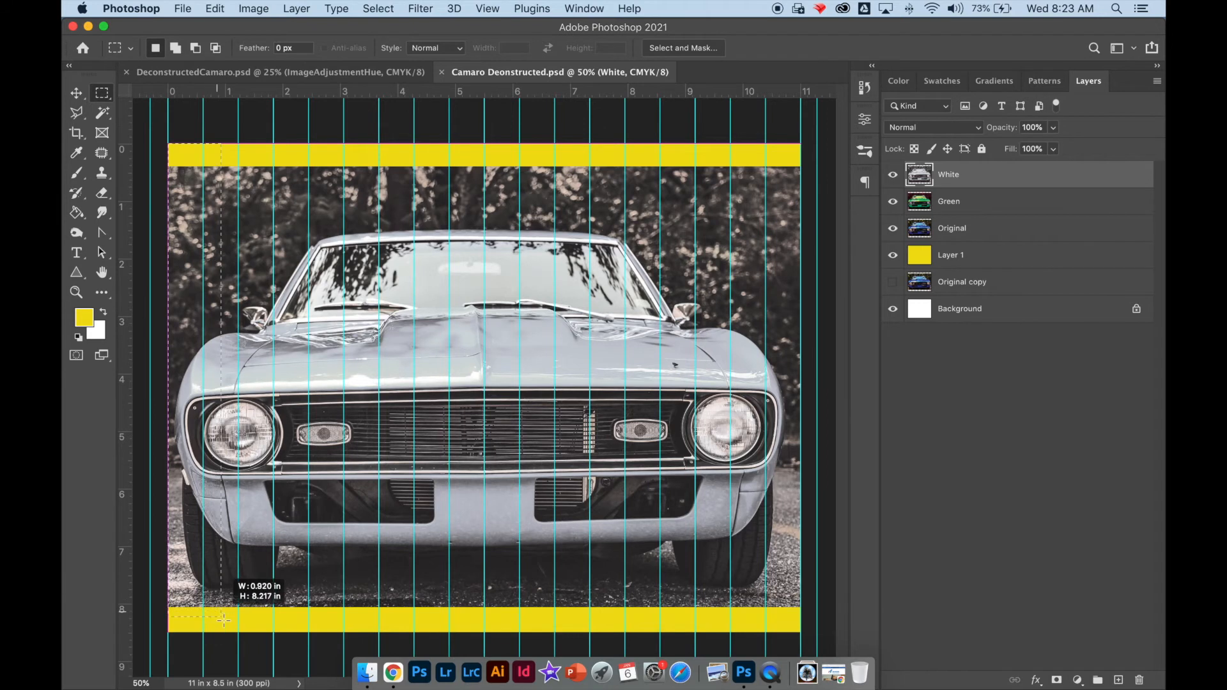
left_click_drag(236, 632, 238, 638)
key("Delete")
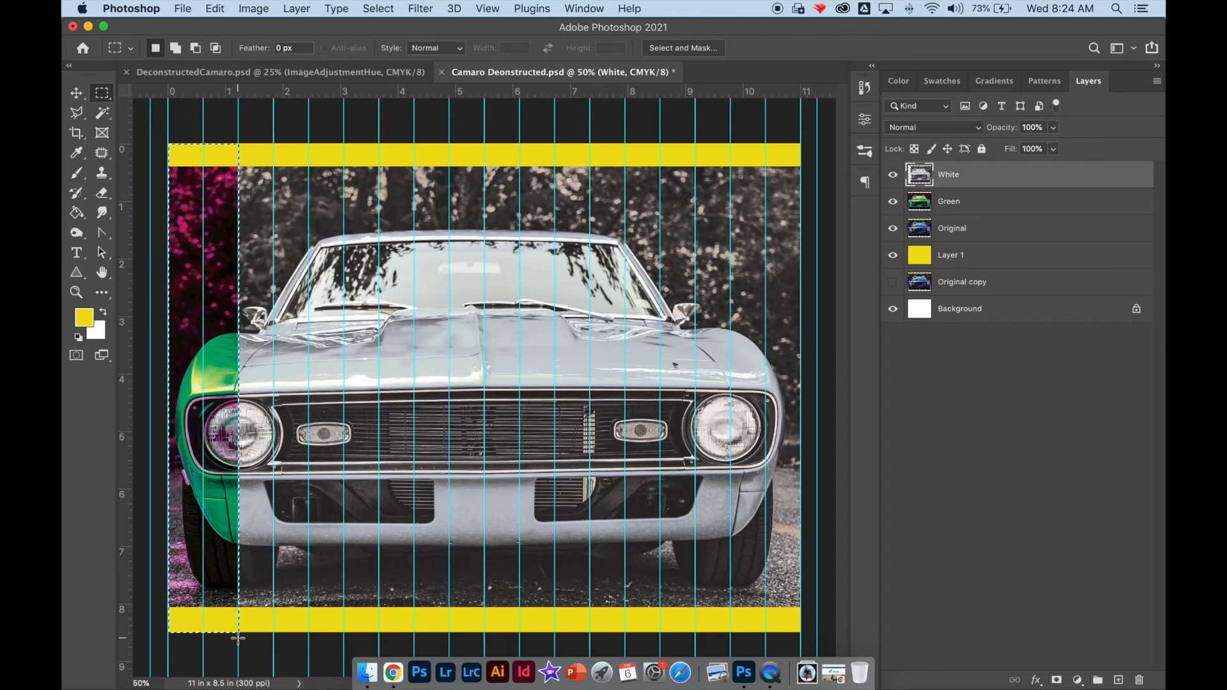
Step: Skip the third guide column and delete a strip covering the fourth and fifth columns from the White layer
left_click_drag(276, 162, 315, 474)
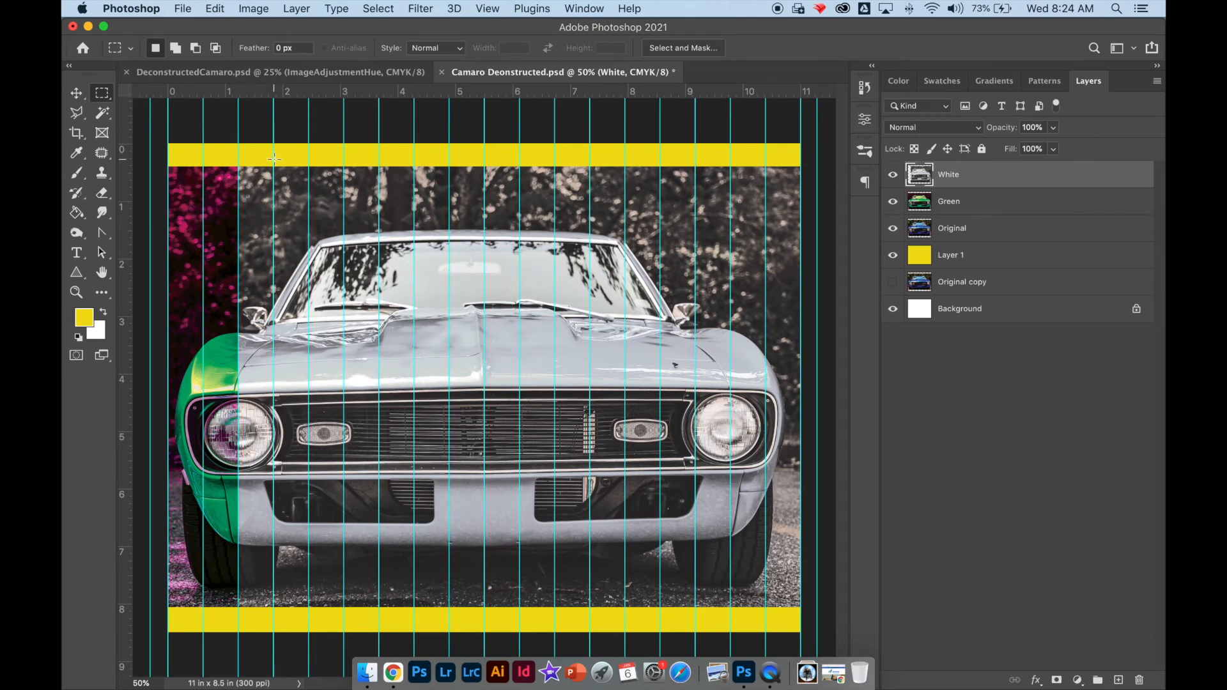
left_click_drag(274, 160, 345, 637)
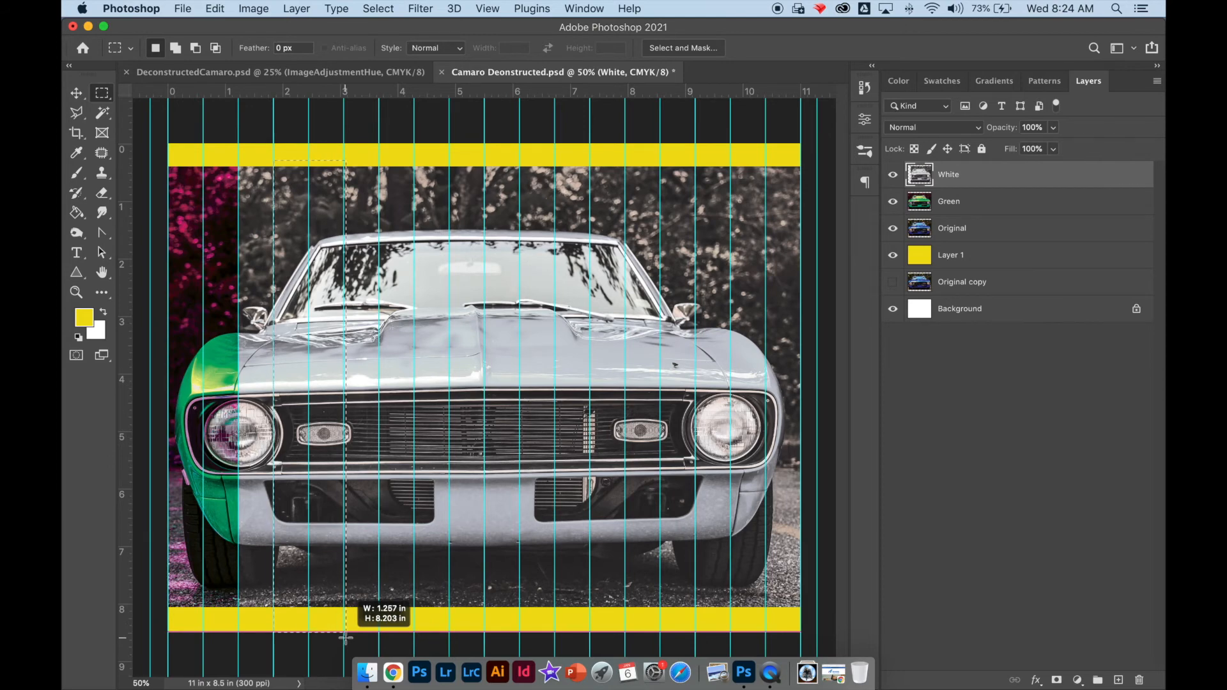
left_click_drag(345, 635, 343, 634)
key("BackSpace")
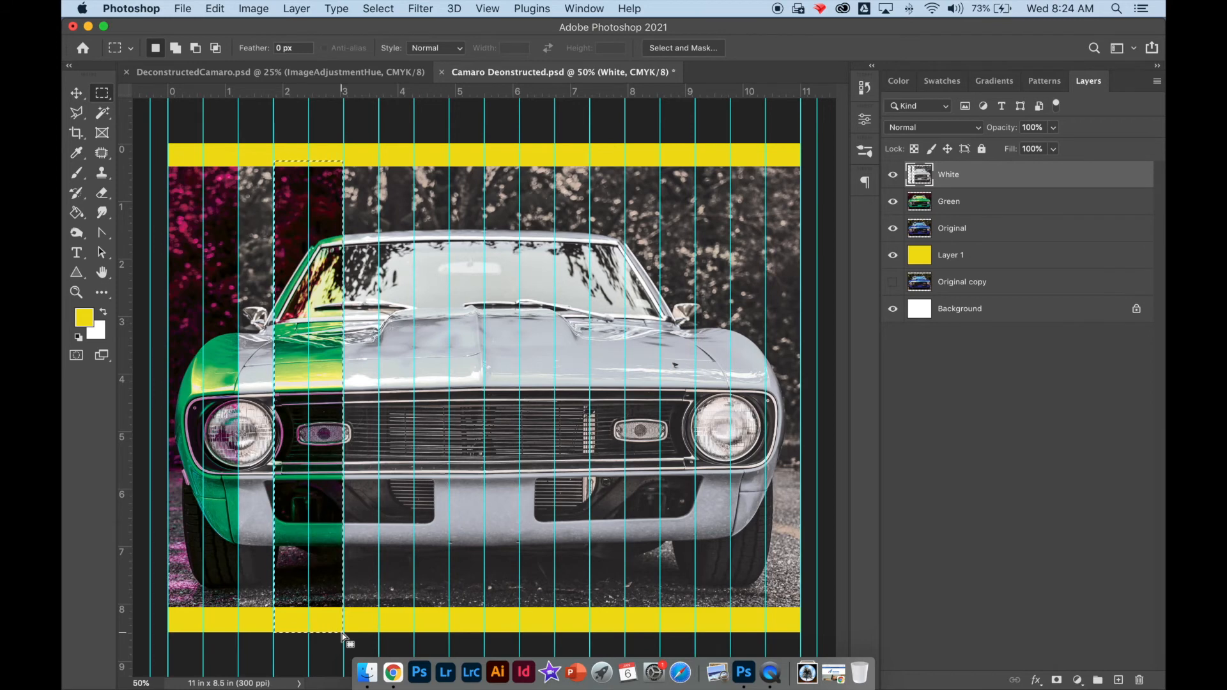
Step: Delete a full-height strip covering the seventh and eighth guide columns from the White layer
left_click_drag(380, 168, 451, 625)
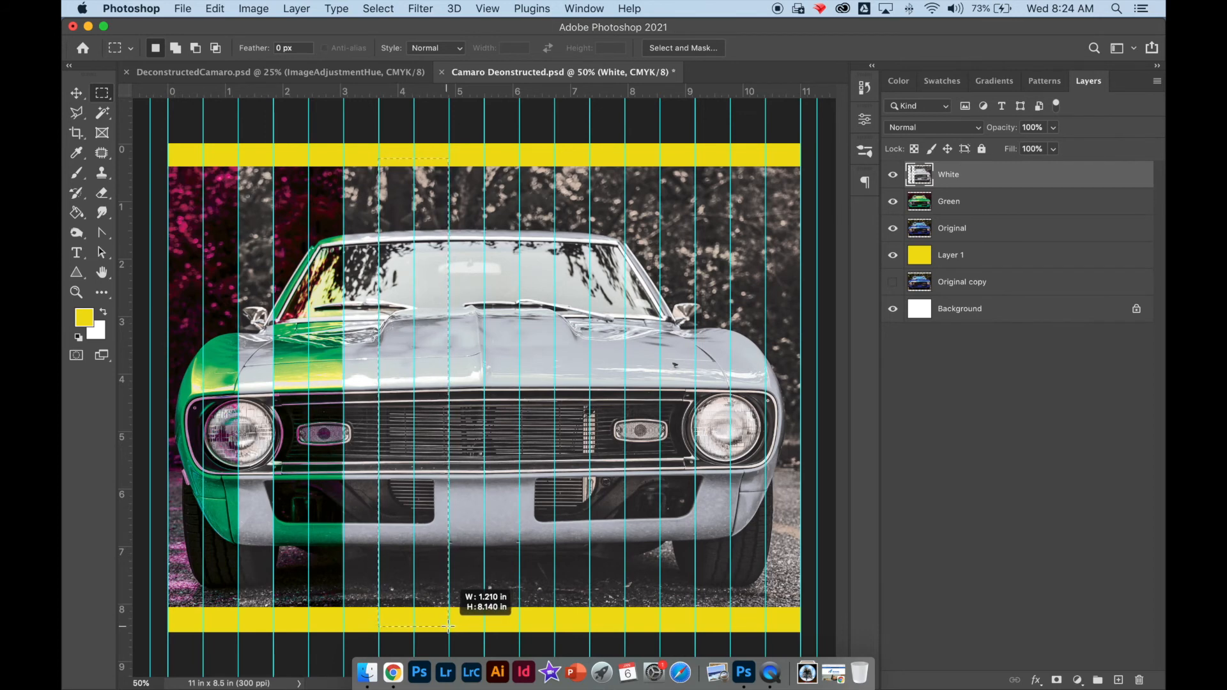
left_click_drag(449, 626, 444, 623)
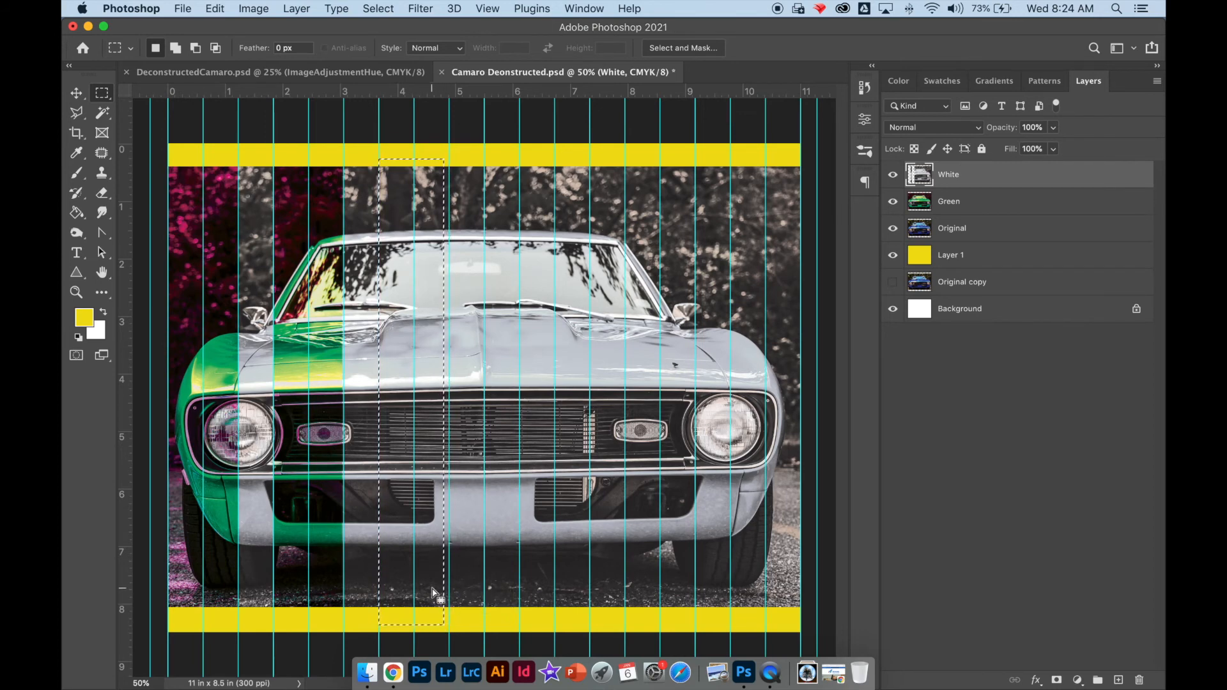
left_click_drag(448, 626, 379, 157)
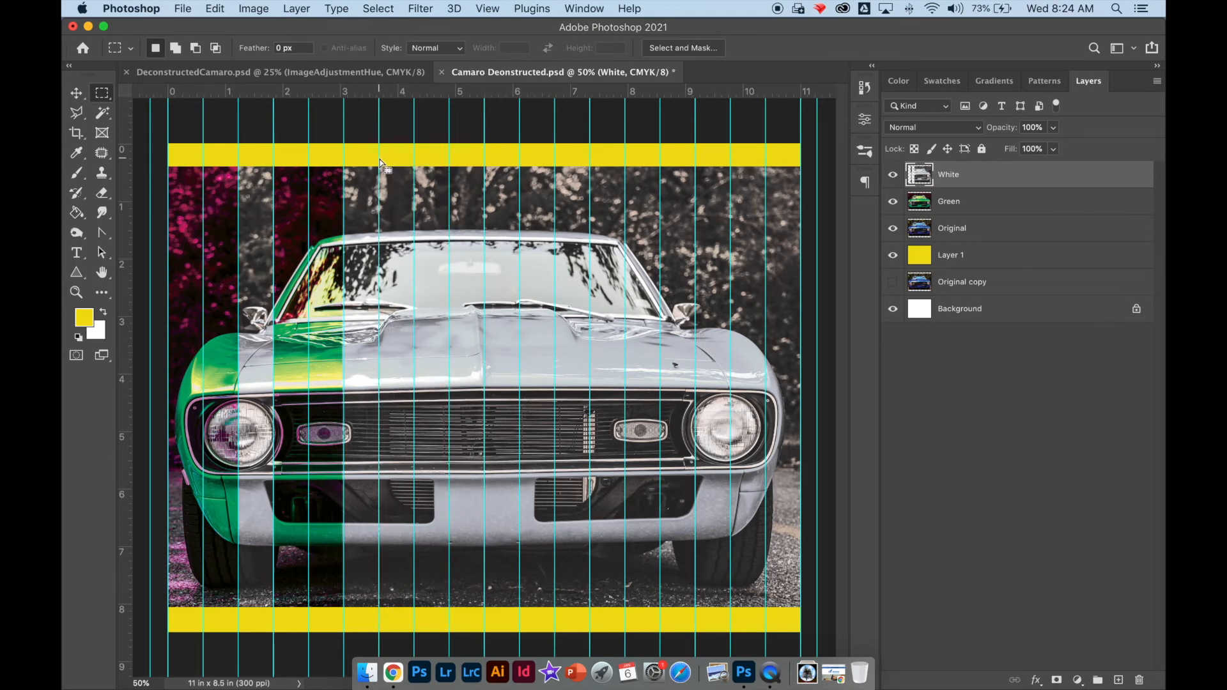
key("Delete")
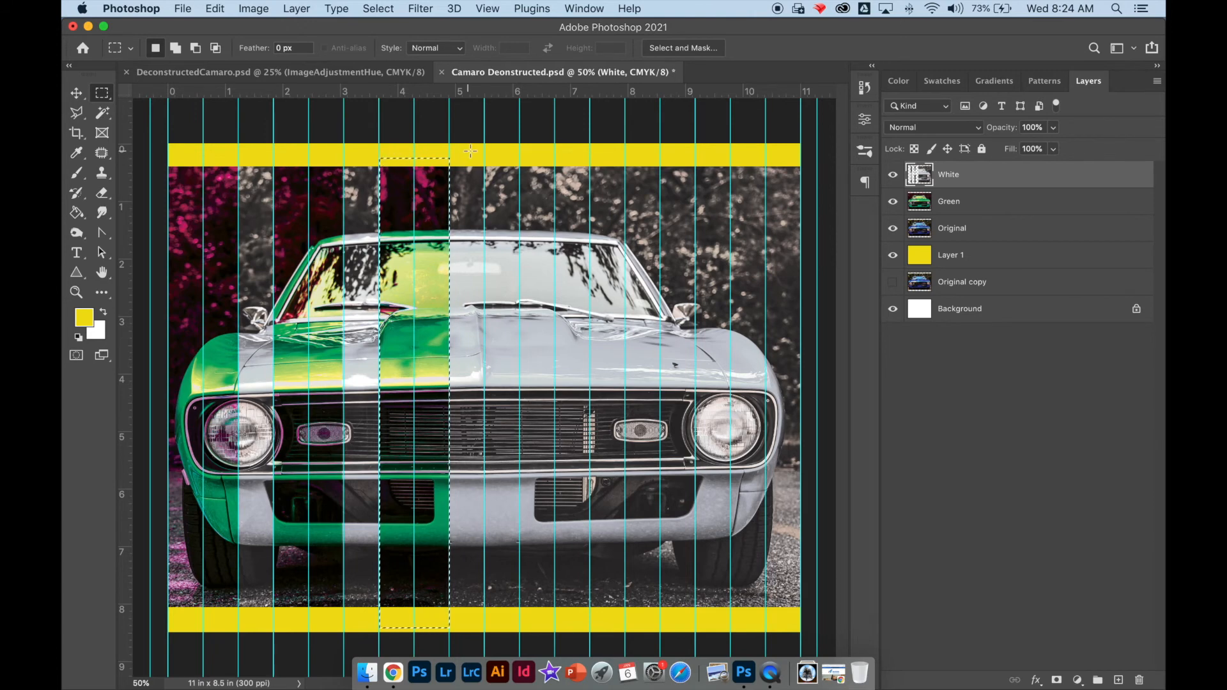
Step: Delete full-height strips covering guide columns 10–11, 13–14 and 16–17 from the White layer, and save the document
left_click_drag(484, 160, 553, 630)
key("Delete")
left_click_drag(590, 159, 660, 632)
key("Delete")
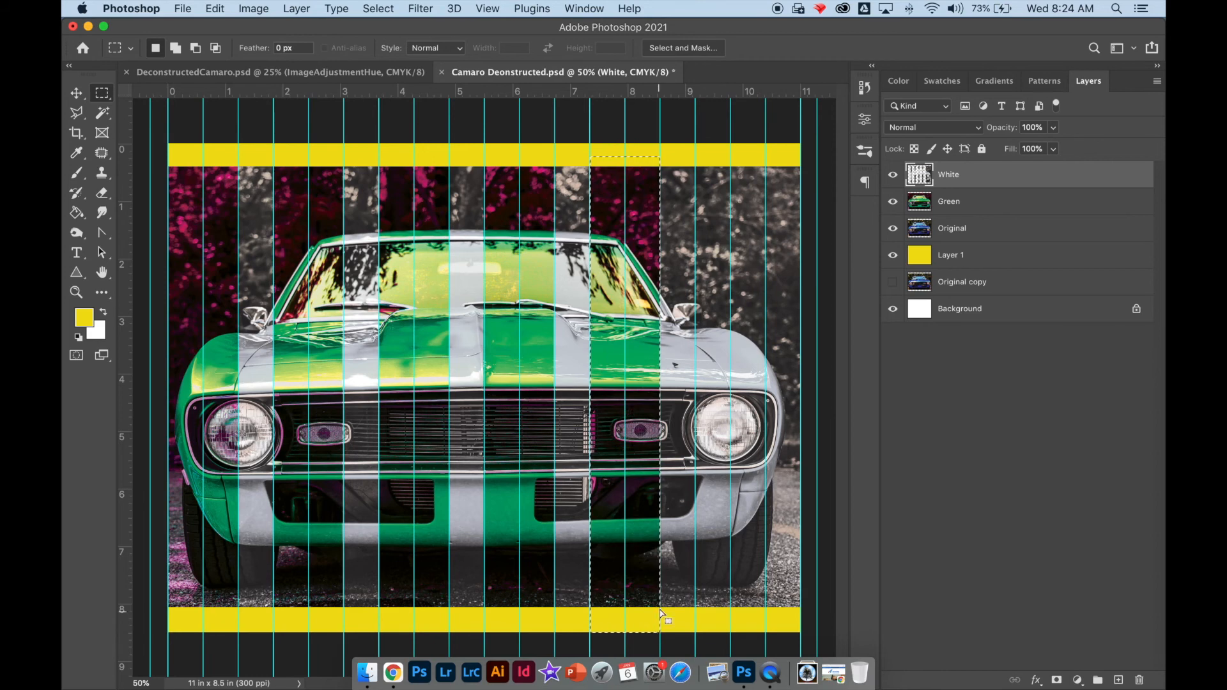
left_click_drag(696, 155, 765, 624)
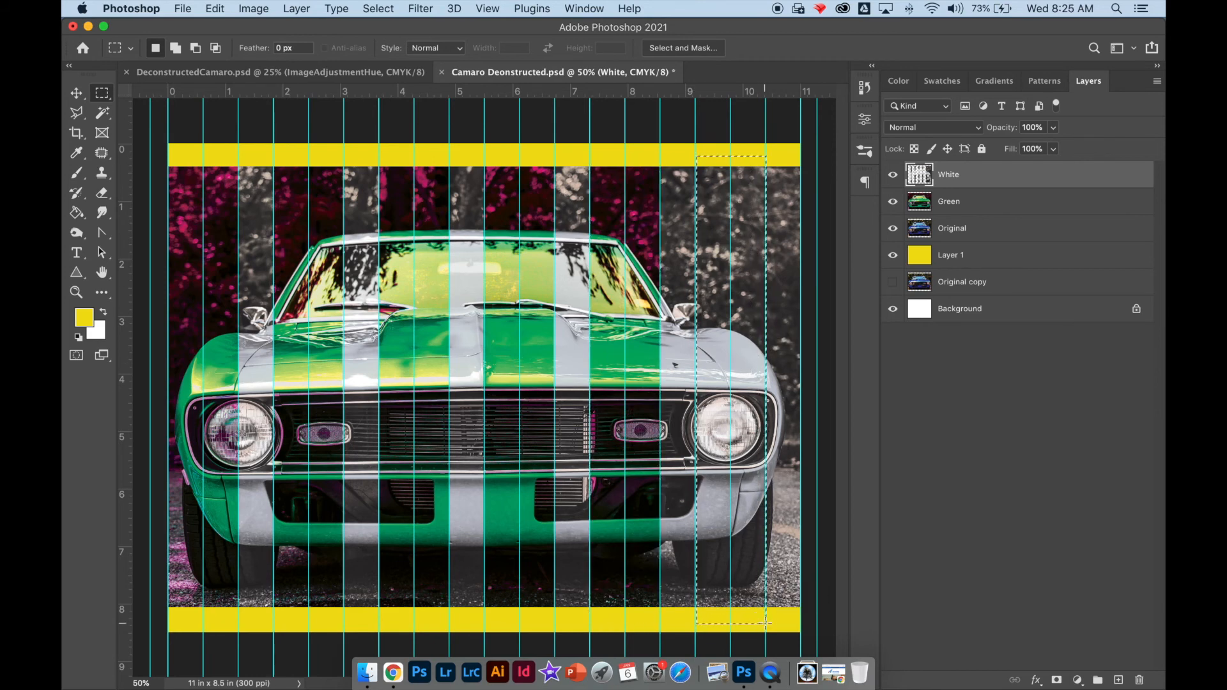
key("Delete")
key("super+s")
Step: Hide the White layer and delete a full-height strip covering the first guide column from the Green layer
left_click(894, 180)
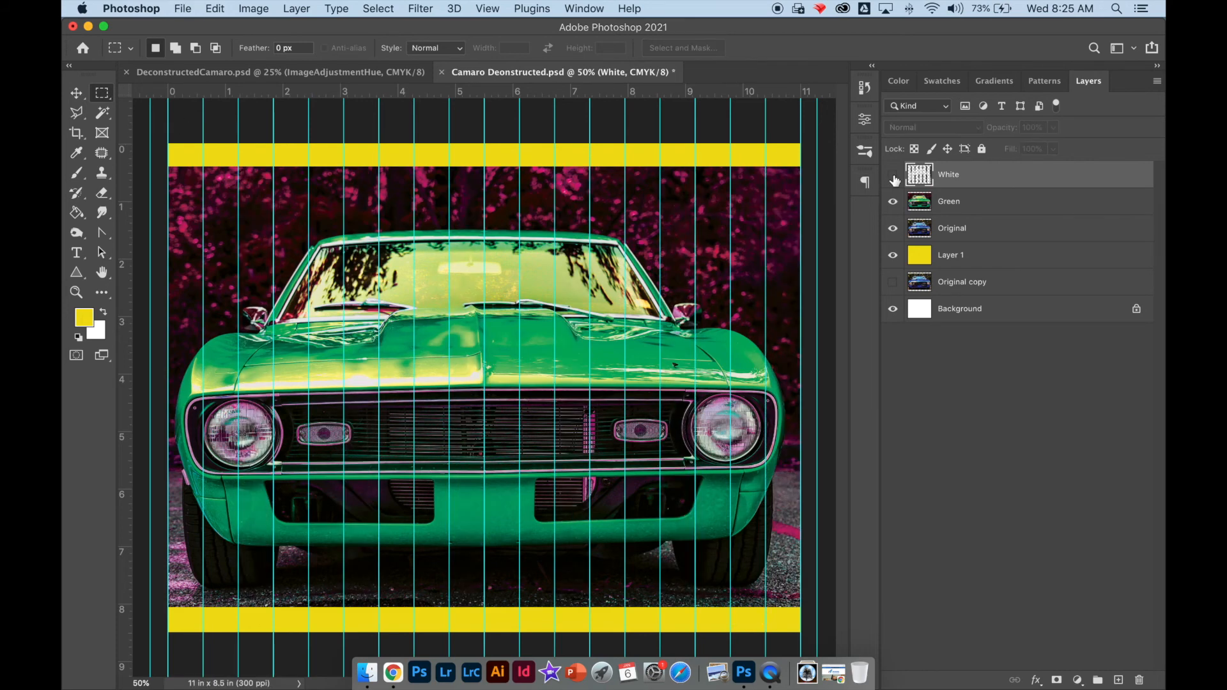
left_click(953, 202)
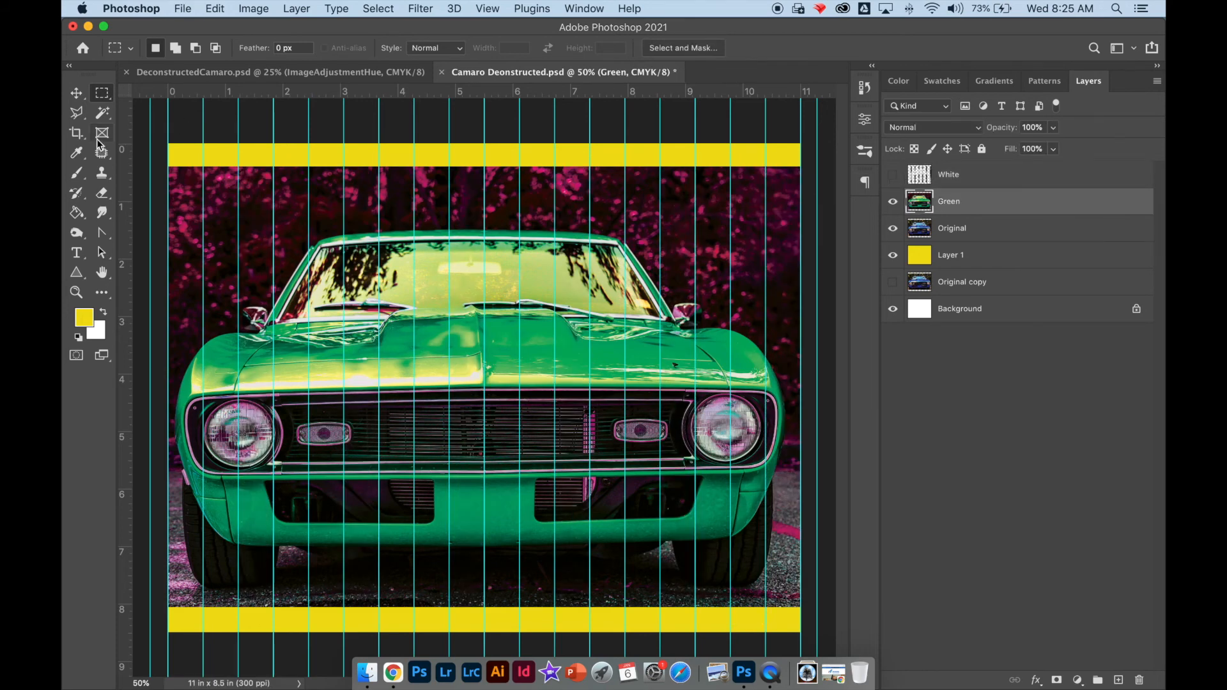
left_click_drag(166, 165, 203, 631)
key("Delete")
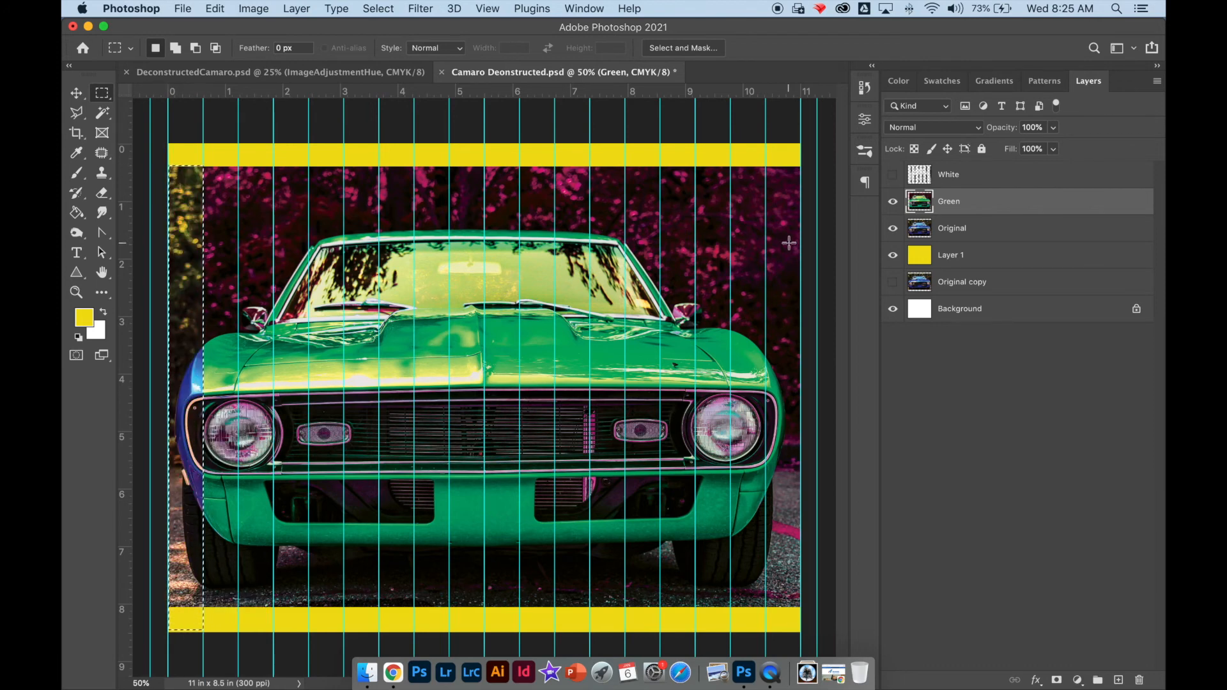
Step: Show the White layer and delete full-height strips covering the fourth and seventh guide columns from the Green layer
left_click(892, 175)
left_click_drag(276, 169, 312, 619)
key("Delete")
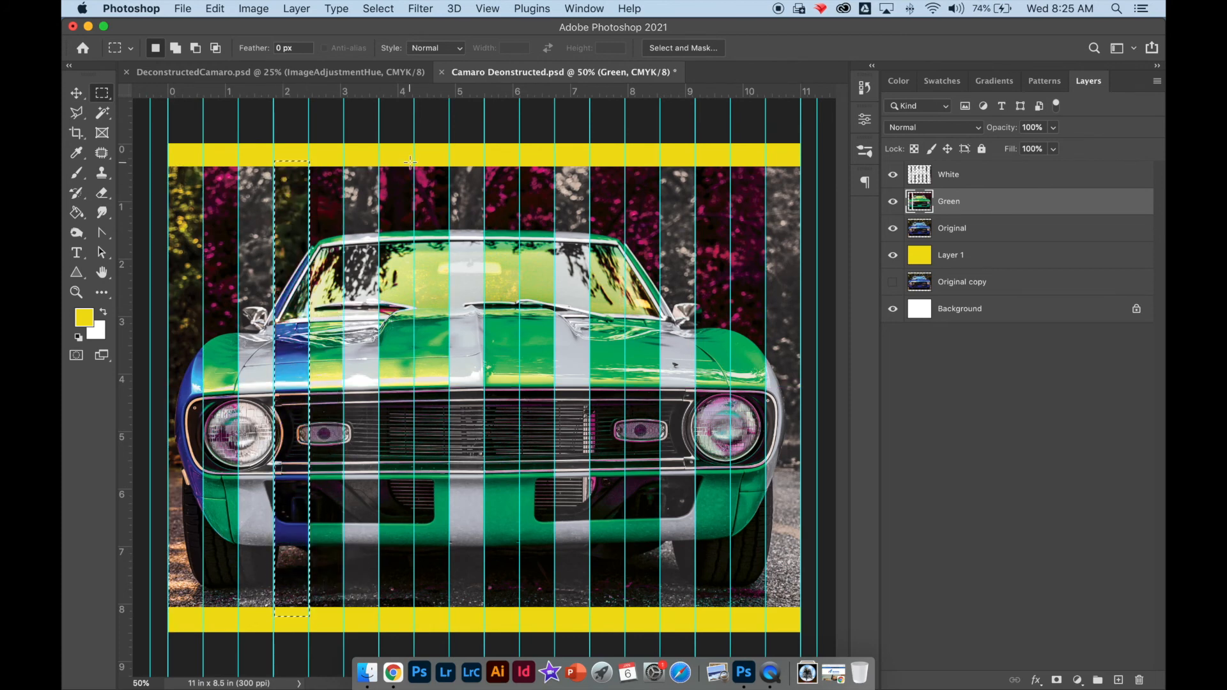
left_click_drag(378, 159, 413, 625)
key("Delete")
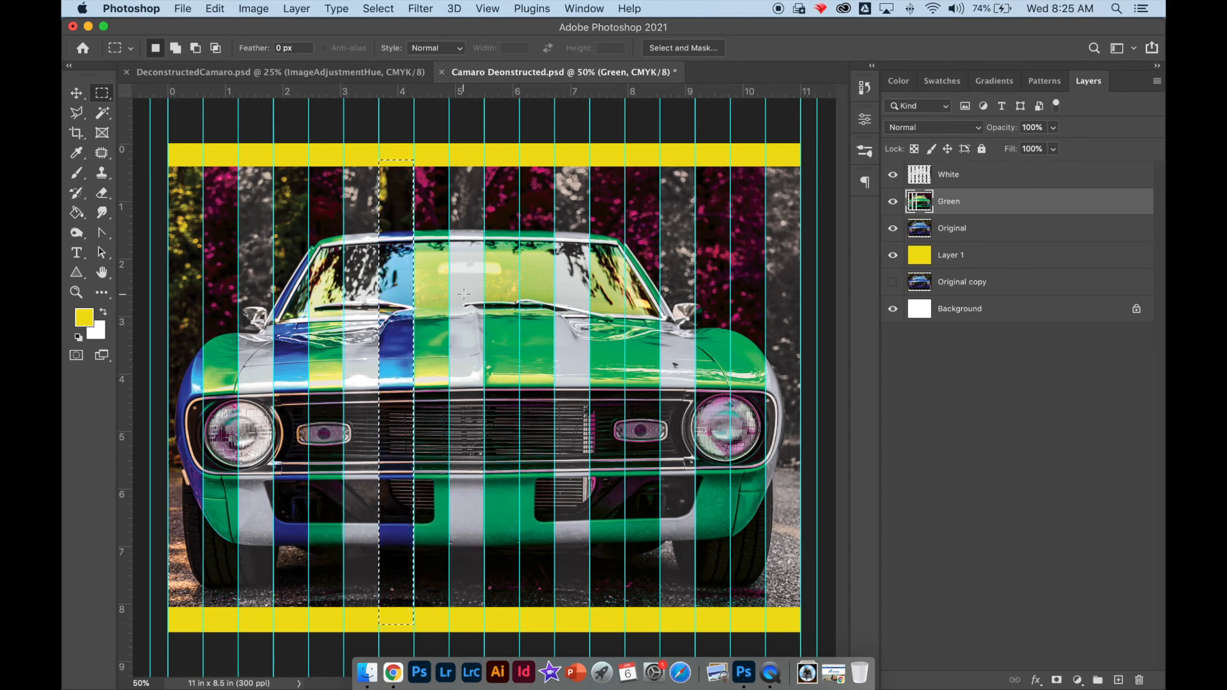
Step: Delete full-height strips covering the tenth, thirteenth and sixteenth guide columns from the Green layer, and save the document
left_click_drag(484, 170, 519, 626)
key("Delete")
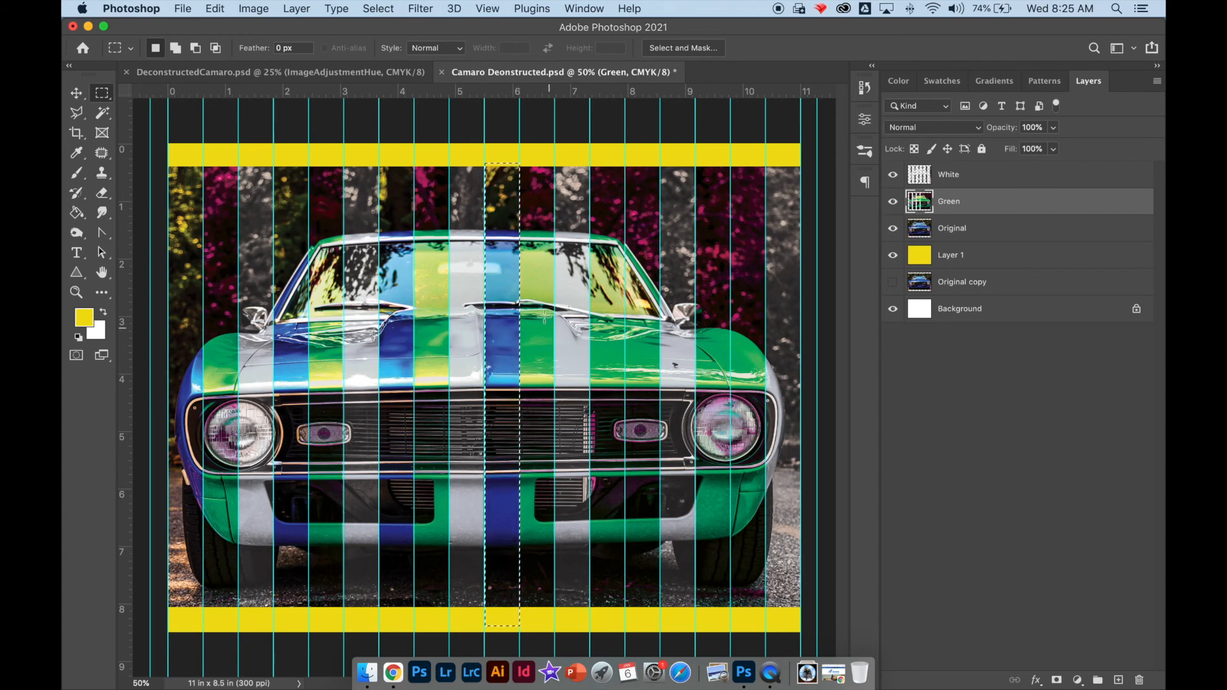
left_click_drag(589, 162, 624, 623)
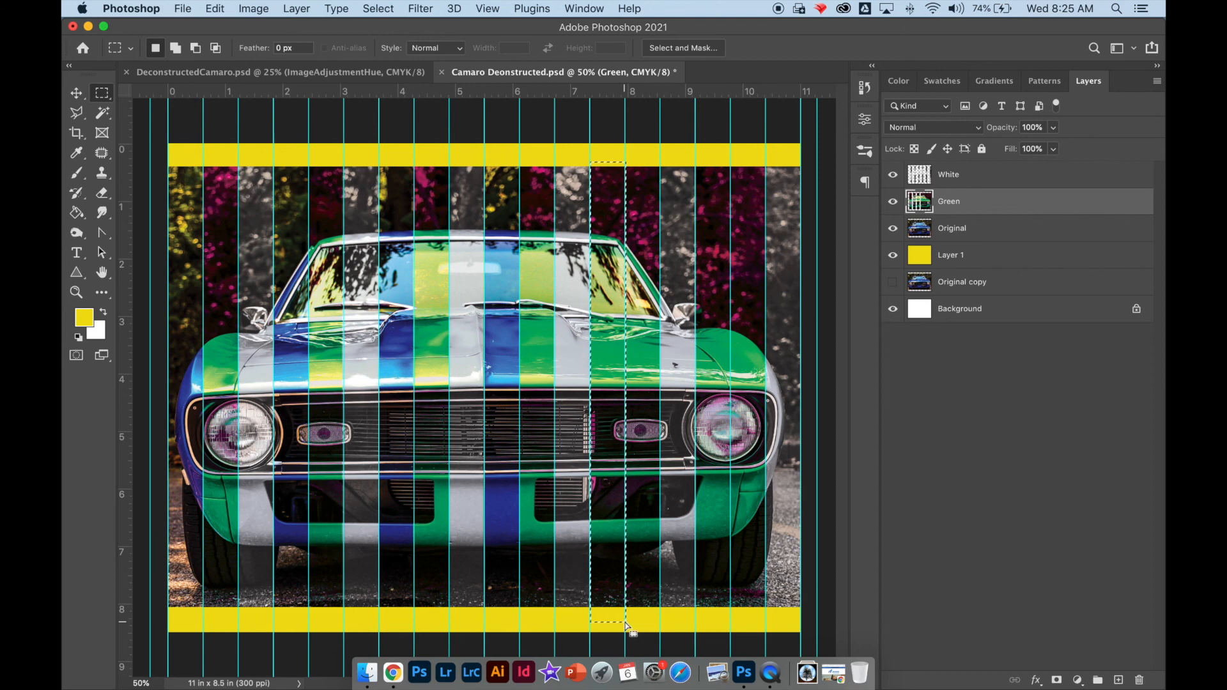
key("Delete")
left_click_drag(695, 160, 730, 618)
key("Delete")
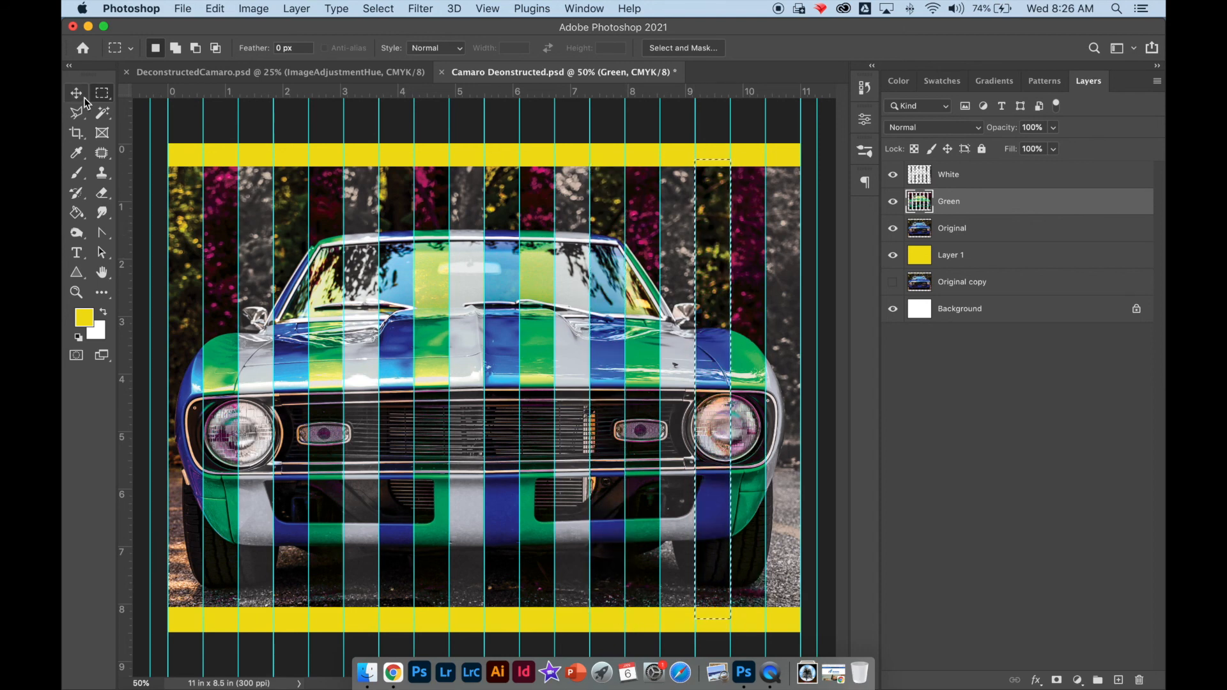
key("super+s")
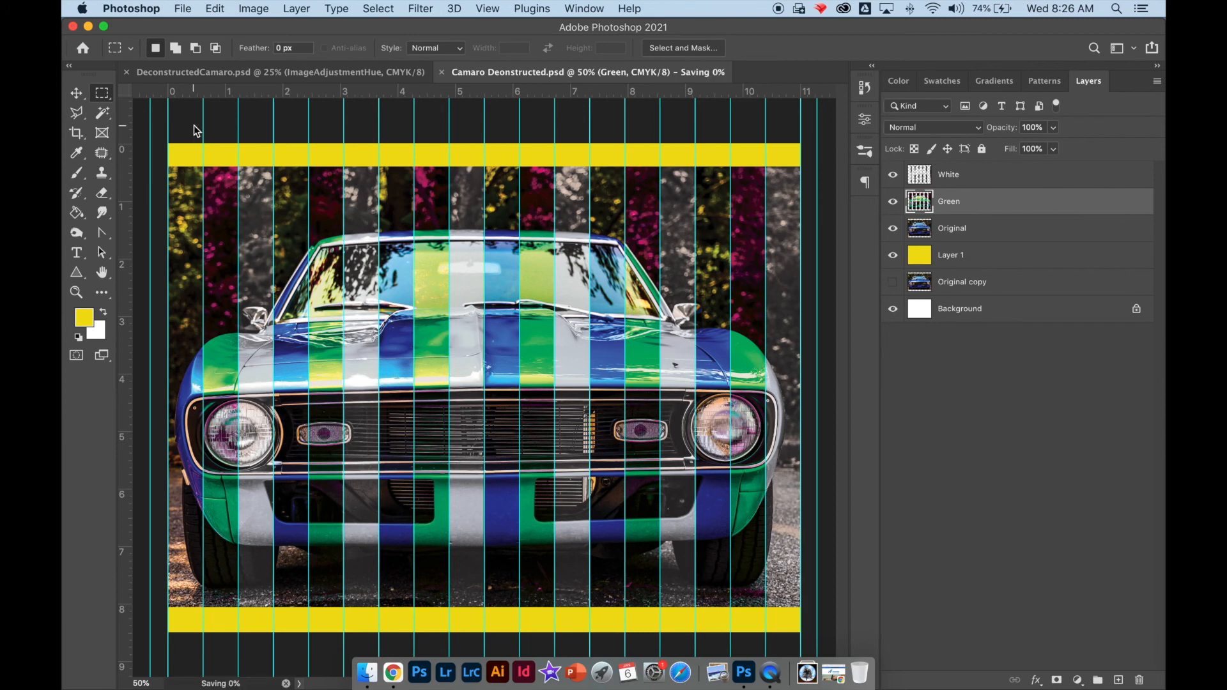
Step: Remove the guides from view and hide the yellow Layer 1, saving the document
left_click(485, 9)
left_click(550, 431)
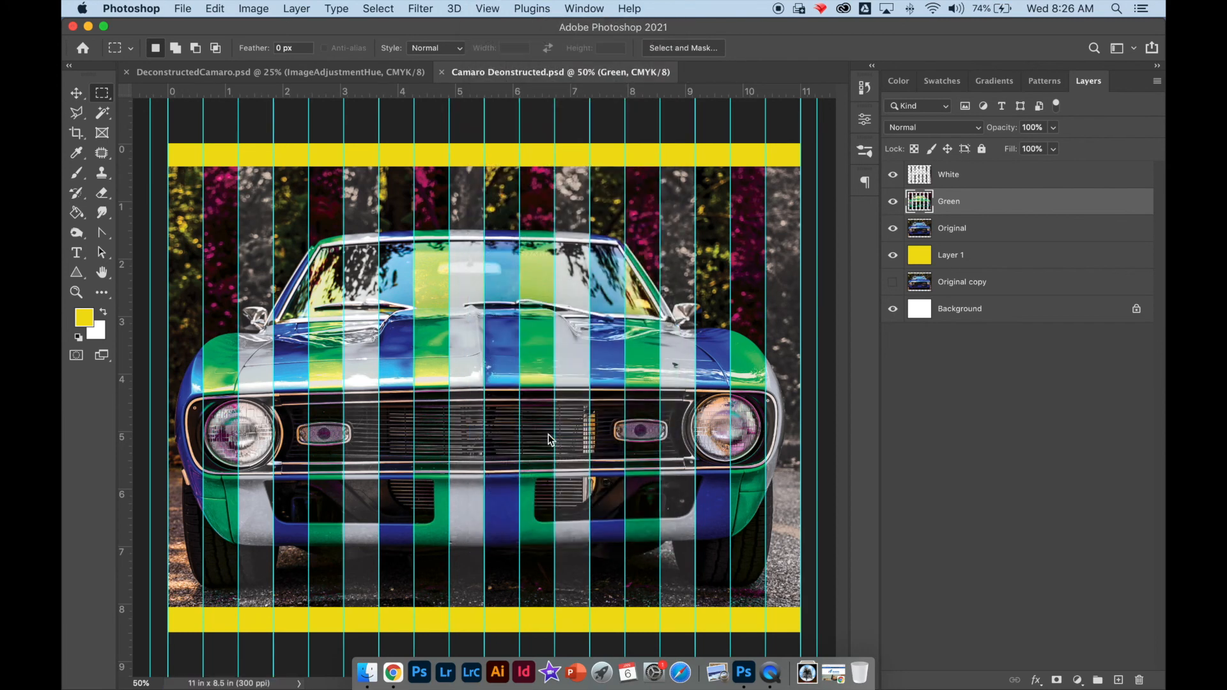
left_click(894, 259)
key("super+s")
Step: Save the image to the Desktop as a JPEG named Camaro Deonstructed, with quality 12 Maximum and Progressive format with 3 scans
left_click(182, 9)
left_click(212, 181)
left_click(818, 317)
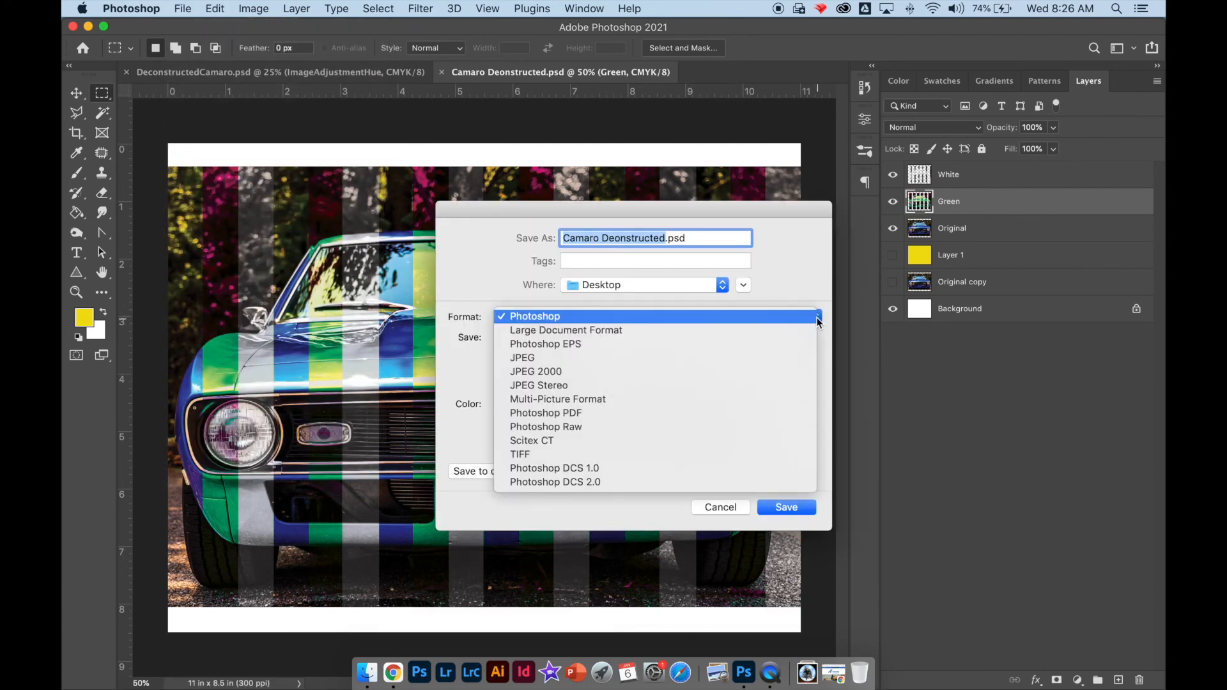
left_click(801, 357)
left_click(773, 509)
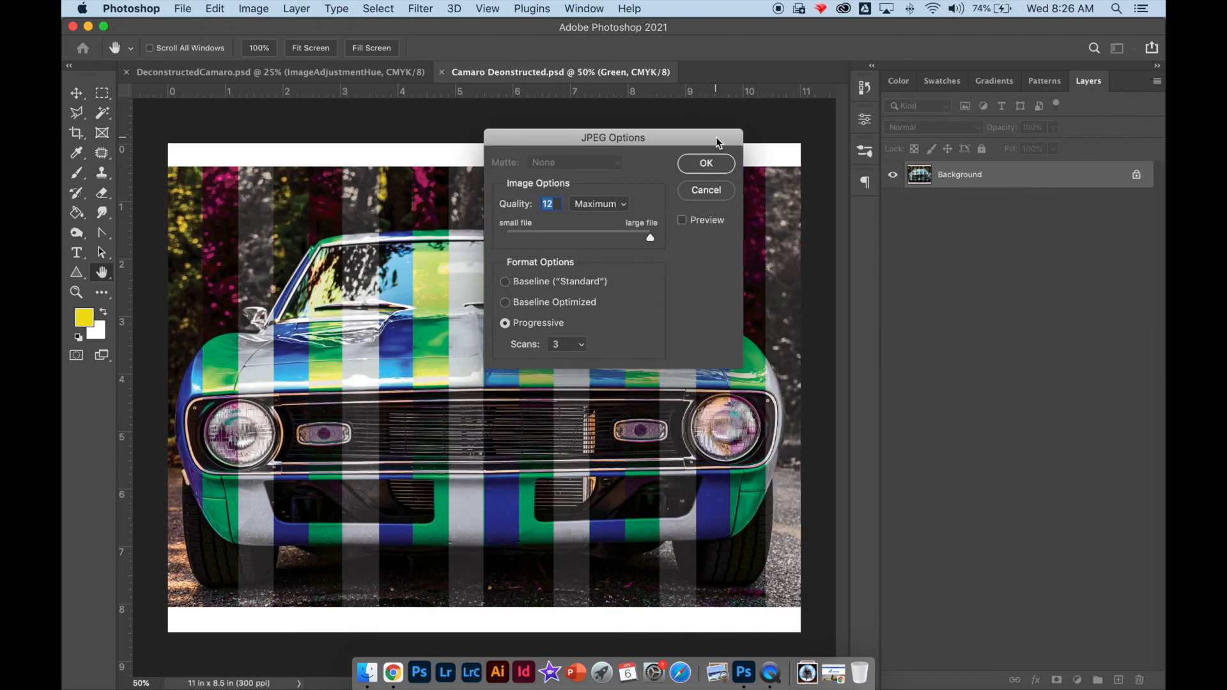
left_click(706, 164)
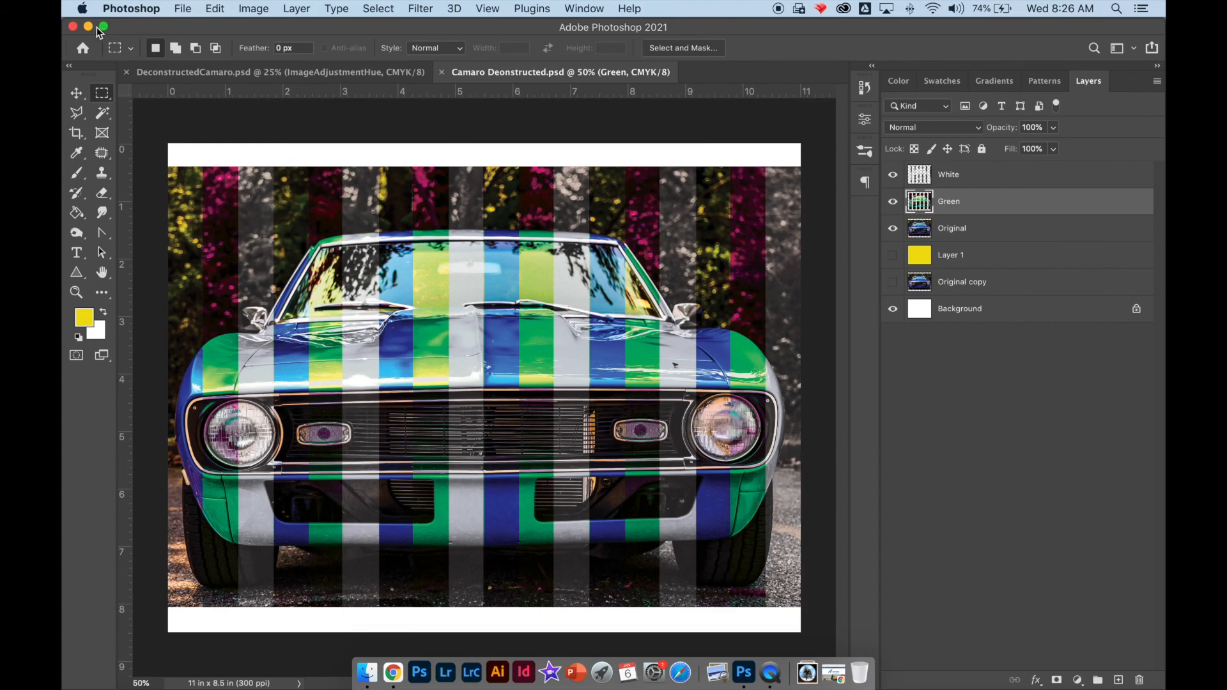